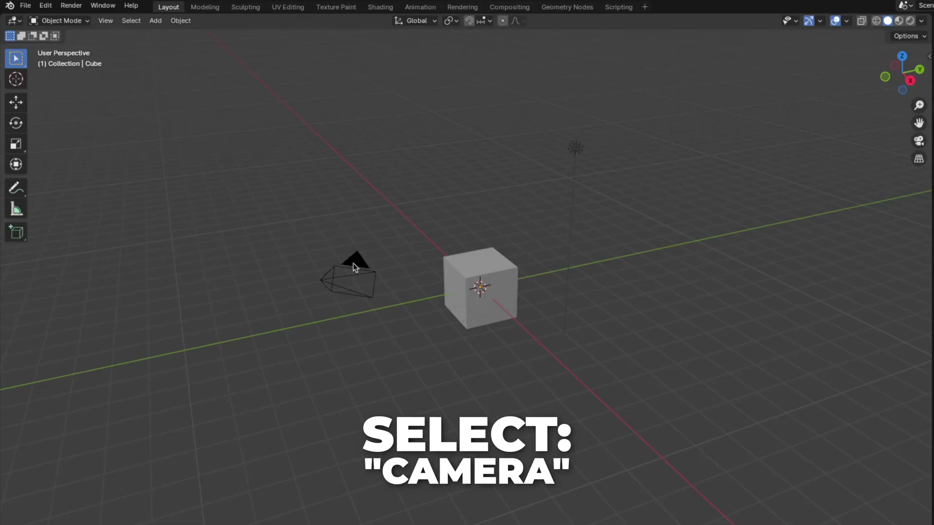
Select the light together with the camera and delete both objects
left_click(578, 148, "shift")
key("x")
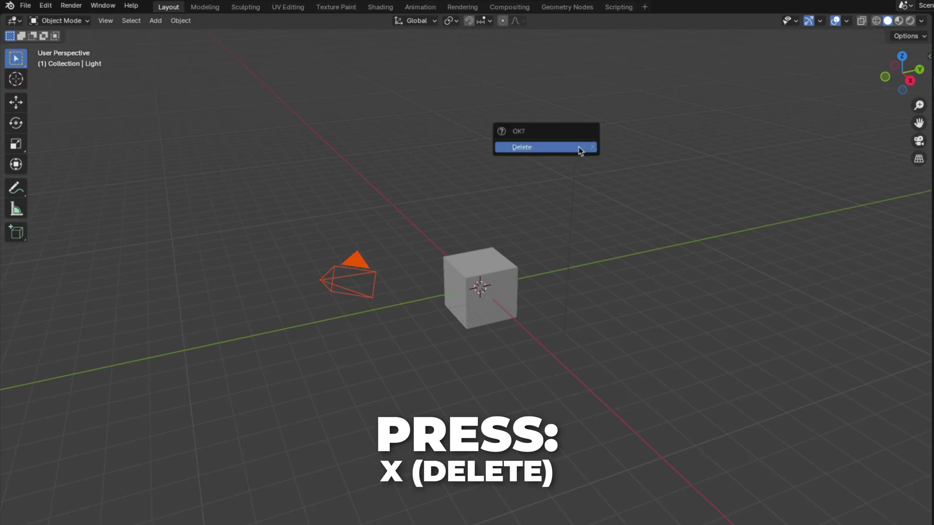
left_click(580, 148)
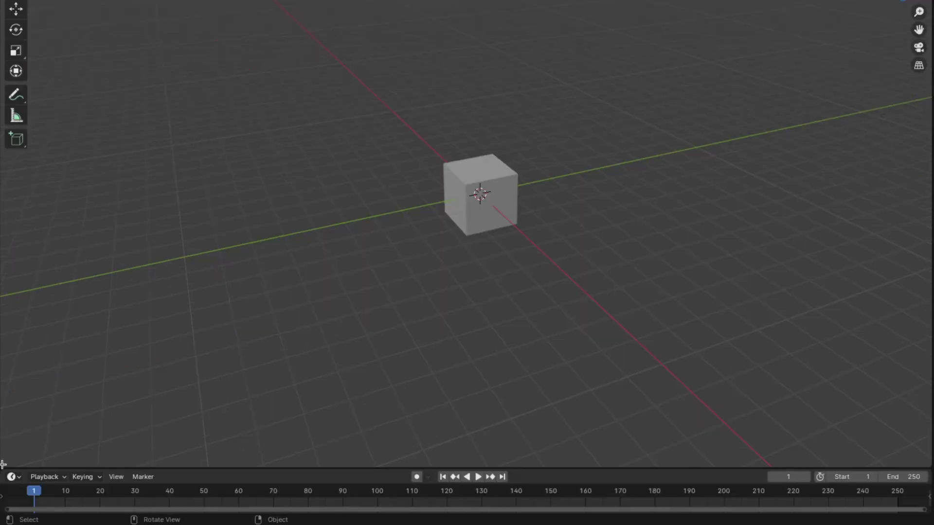
Split off a lower area and make it a Geometry Node Editor without the side panel
left_click_drag(4, 459, 20, 254)
left_click(14, 263)
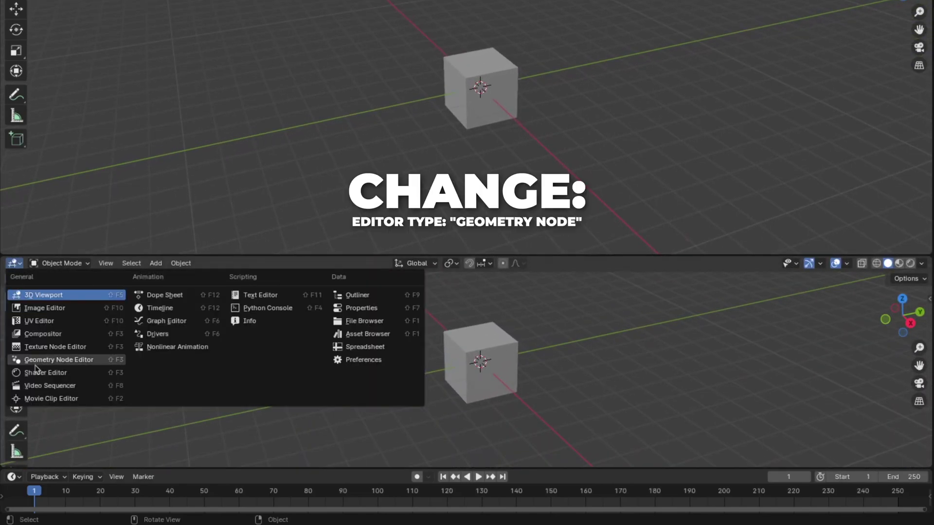
left_click(84, 361)
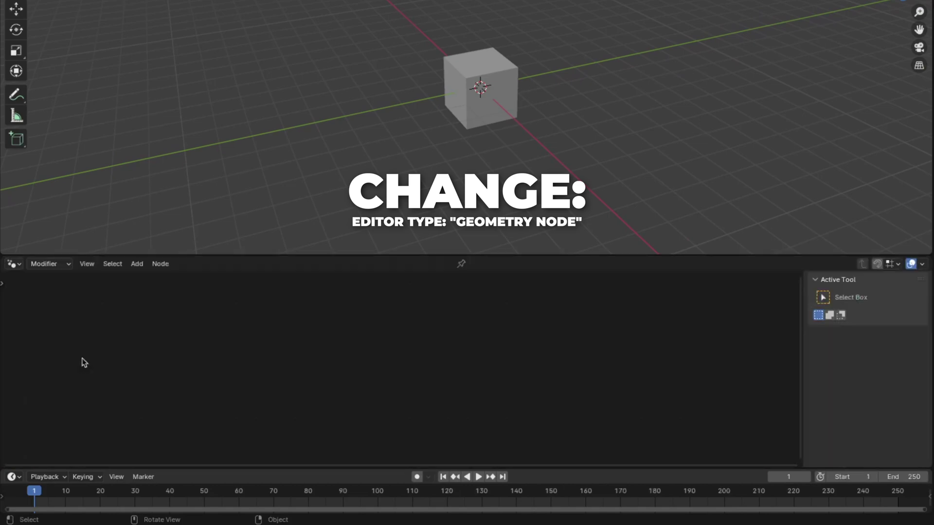
key("n")
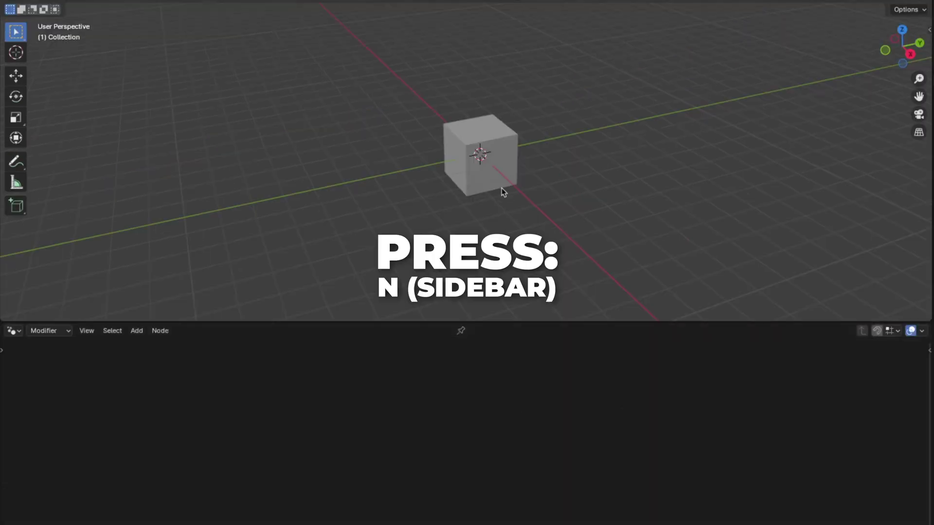
Give the cube a new geometry node tree named 'TEXT'
left_click(494, 162)
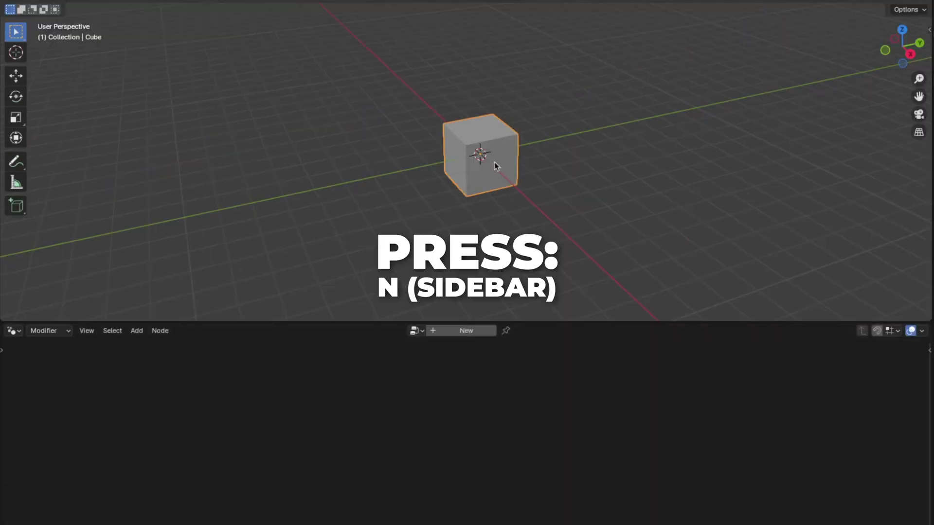
left_click(470, 333)
double_click(442, 331)
type("TEXT")
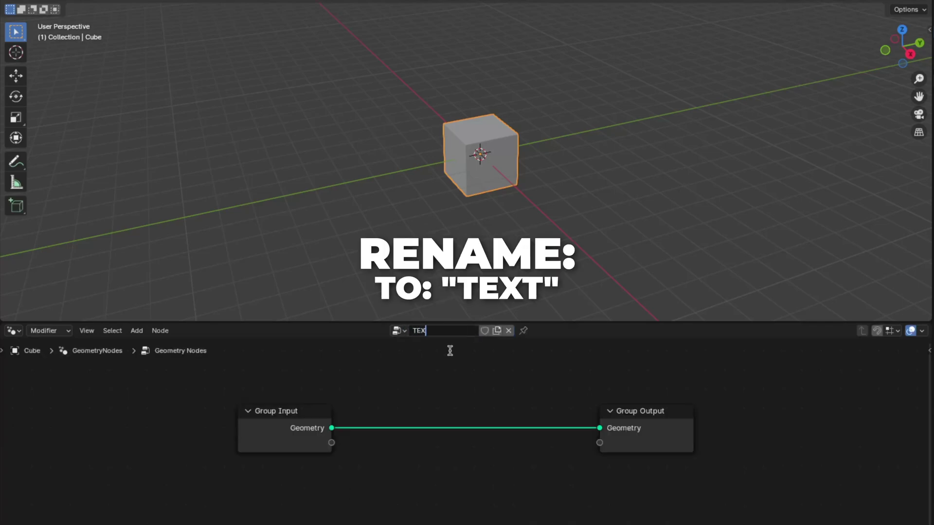
key("Return")
Delete the Group Input node from the TEXT tree
left_click(311, 415)
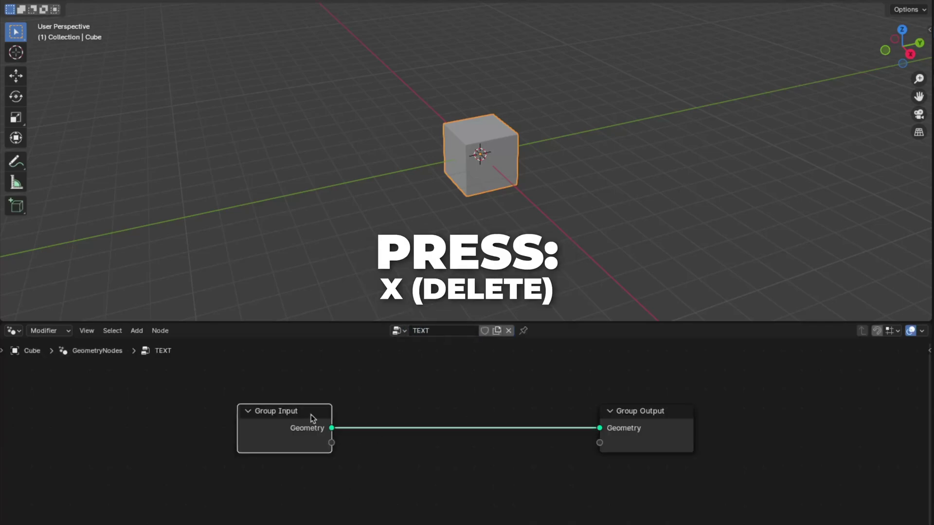
key("x")
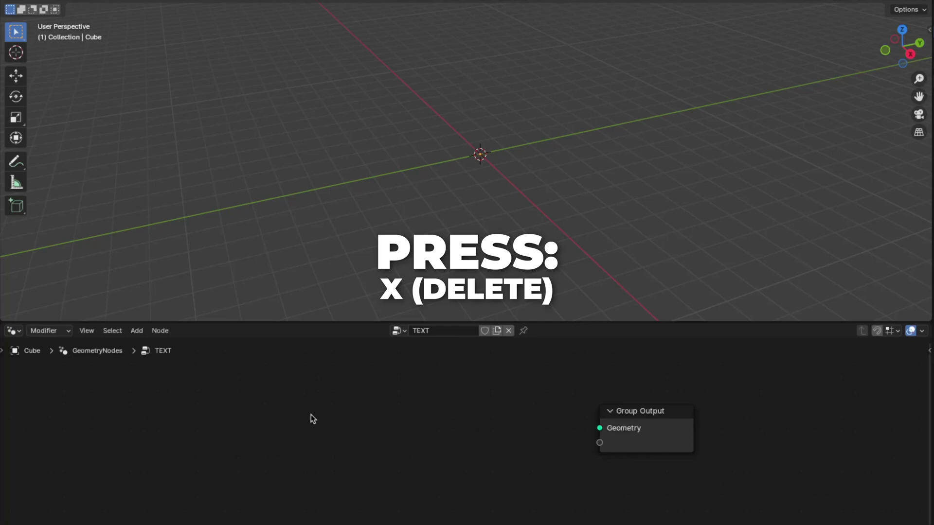
key("shift+a")
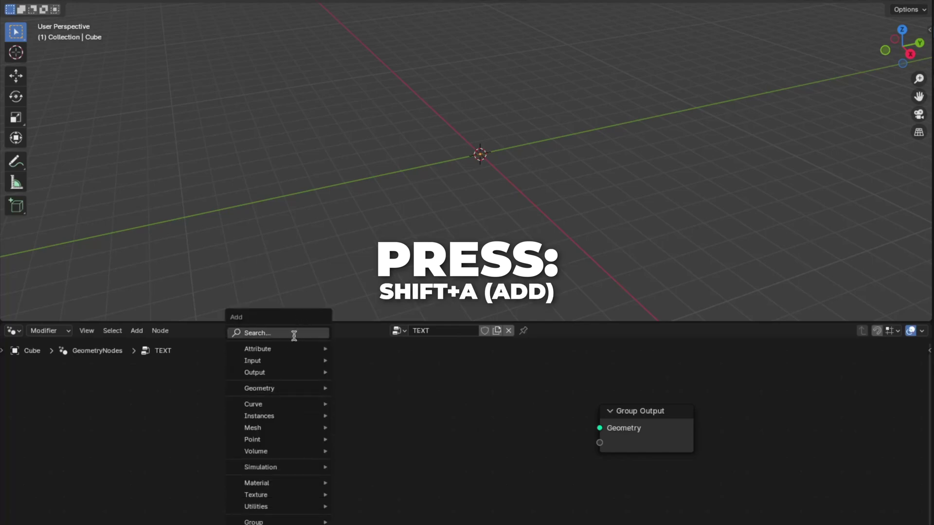
Add a String to Curves node feeding its Curve Instances into Group Output Geometry
type("string to curve")
key("Return")
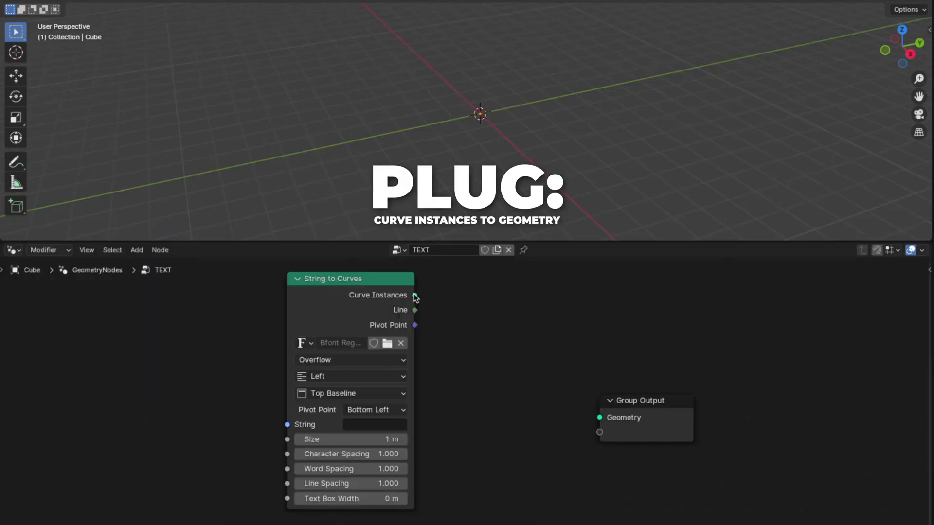
left_click_drag(415, 296, 599, 417)
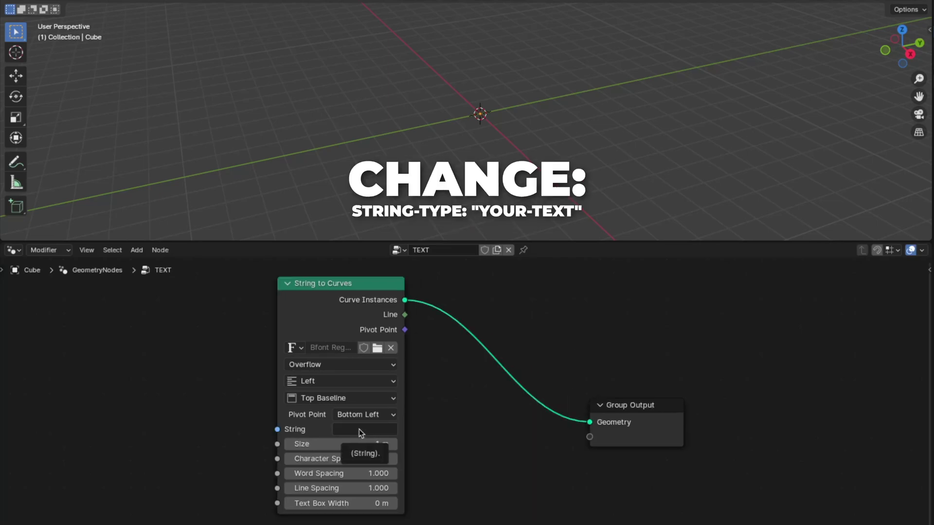
Set the node's string to 'WATERMELON' and view it from the top
left_click(359, 430)
type("WATERMELON")
key("Return")
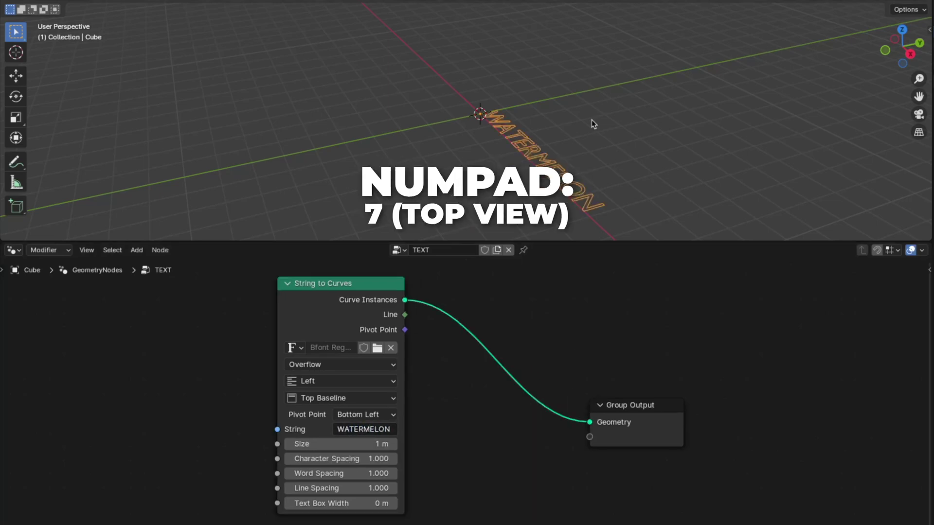
key("KP_7")
scroll(591, 119, "up", 3)
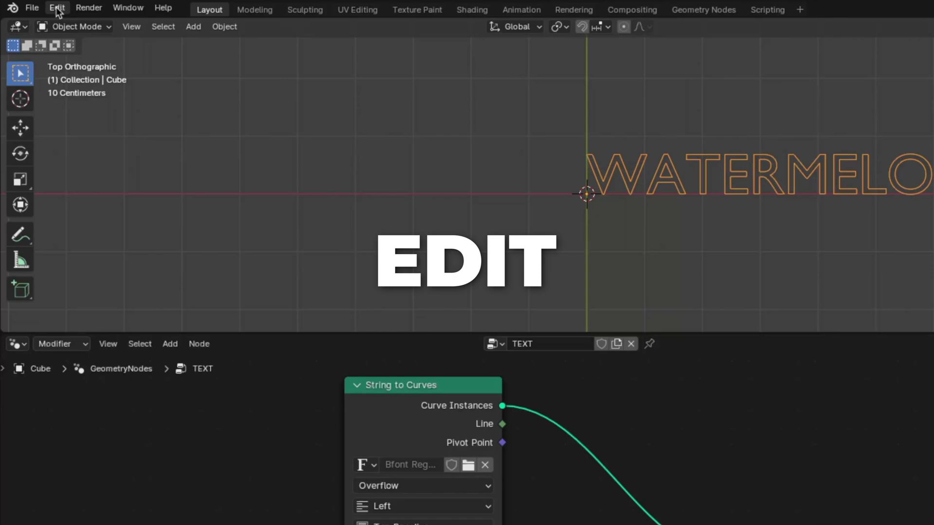
Show the Input section of Blender's Preferences
left_click(57, 8)
left_click(85, 196)
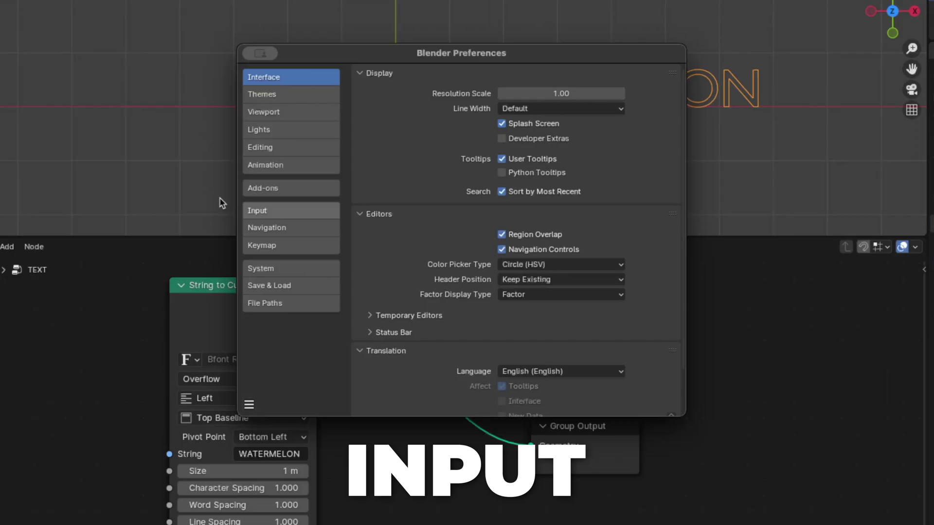
left_click(263, 212)
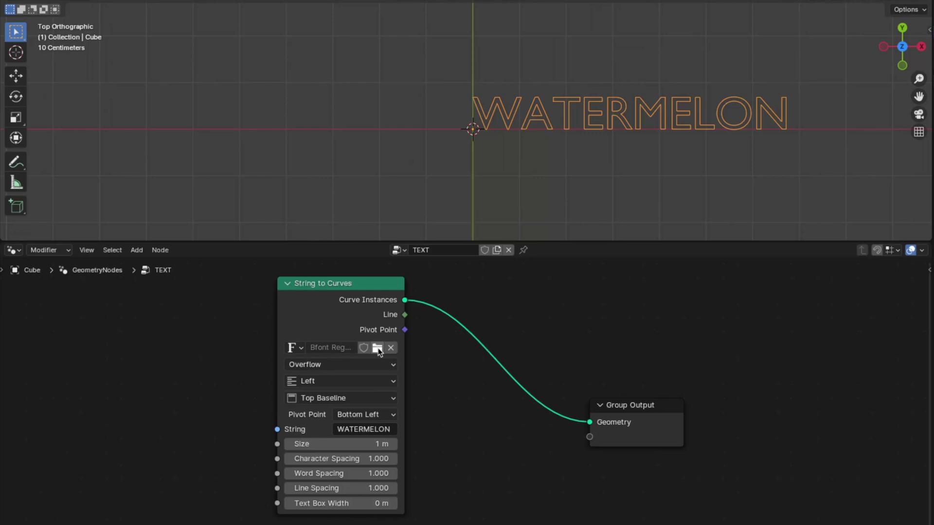
Load ArticulatCF-Heavy.ttf as the String to Curves node's font
left_click(377, 348)
scroll(584, 311, "down", 5)
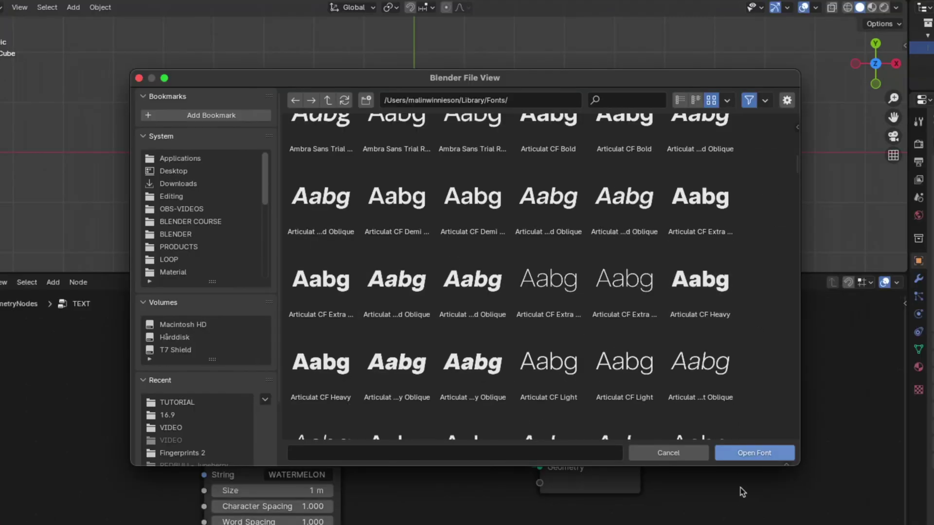
left_click(700, 281)
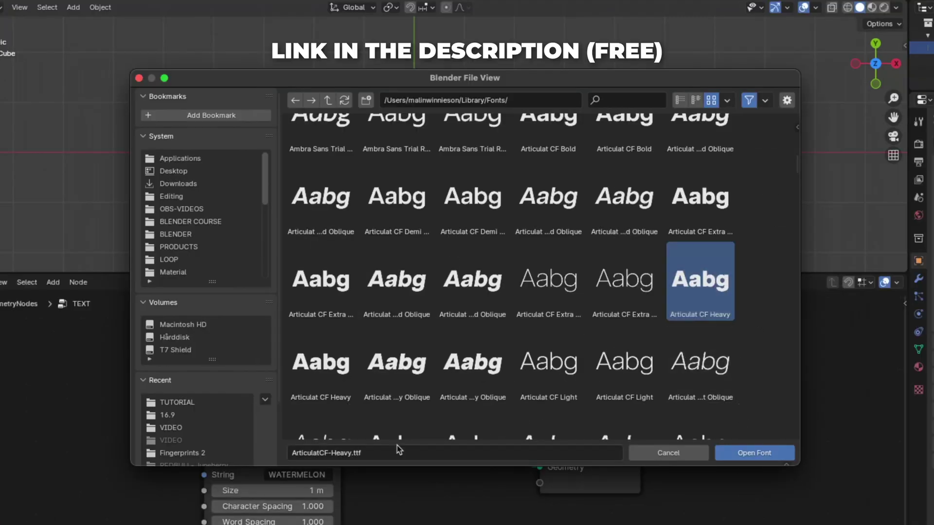
left_click(730, 457)
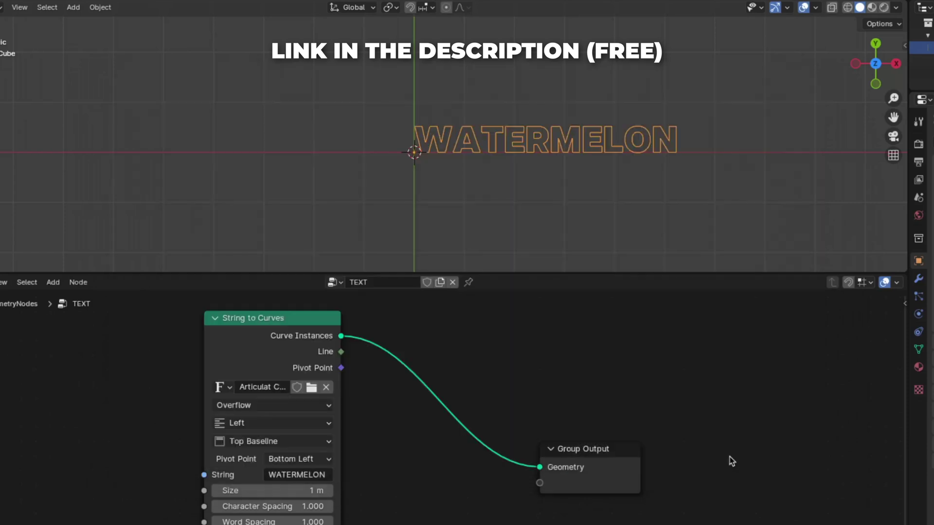
left_click(265, 424)
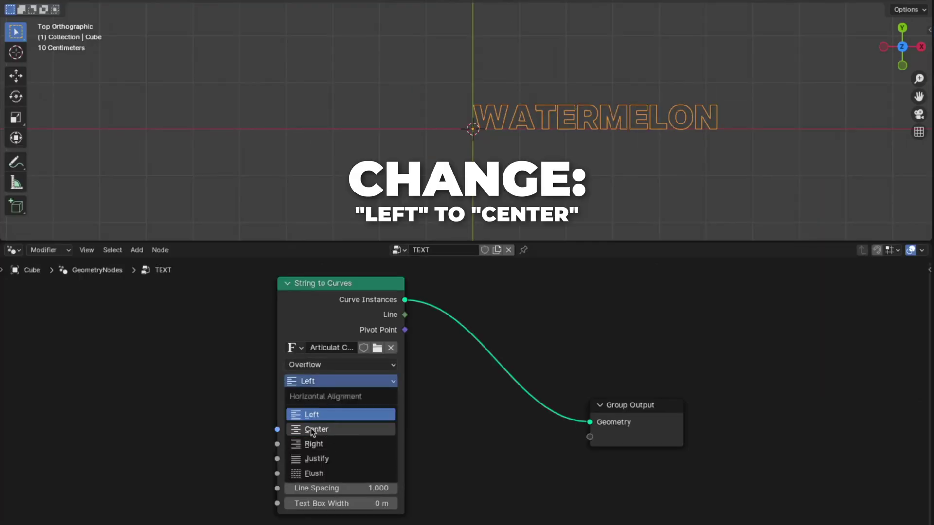
Set the text alignment to Center horizontally and Middle vertically
left_click(250, 474)
left_click(315, 399)
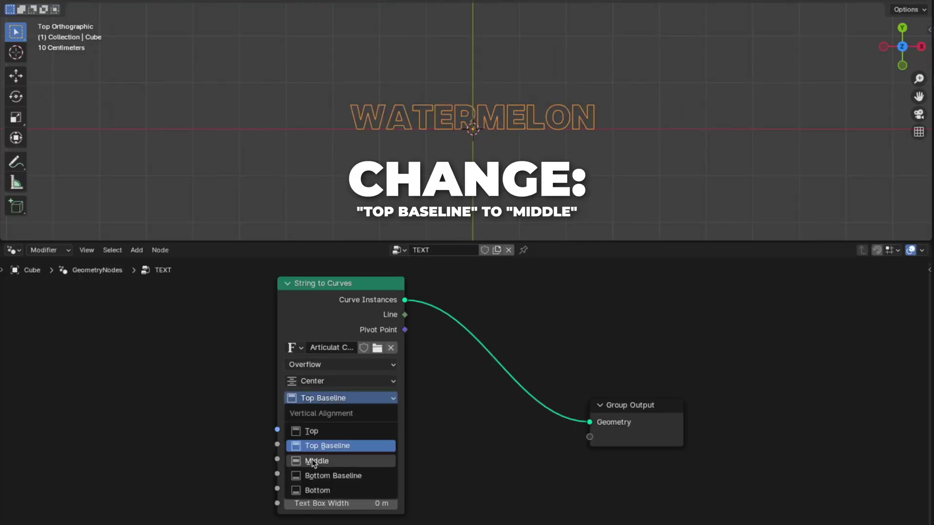
left_click(314, 463)
Insert a Fill Curve node on the link to Group Output to fill the letters
left_click_drag(919, 79, 918, 68)
key("shift+a")
type("fill")
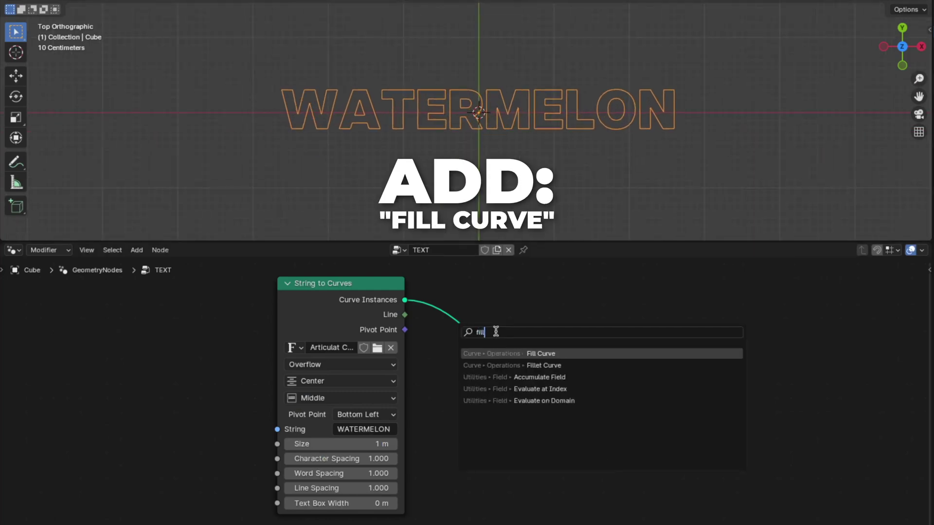
left_click(555, 355)
left_click(475, 336)
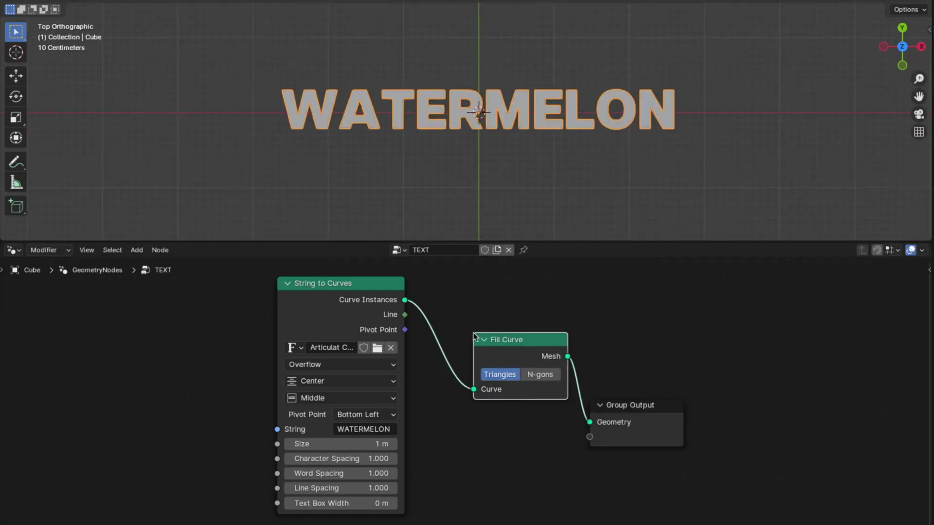
left_click(500, 298)
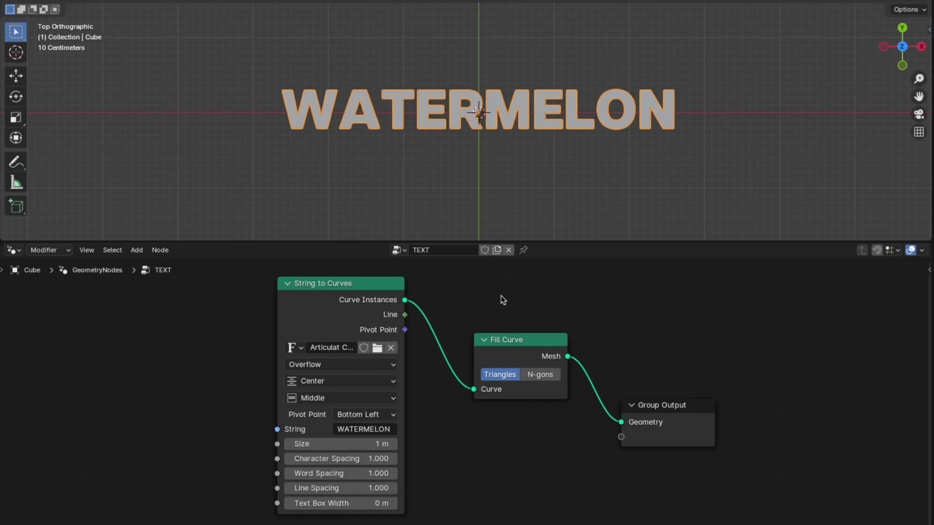
Switch the viewport to wireframe shading and frame the whole word
key("z")
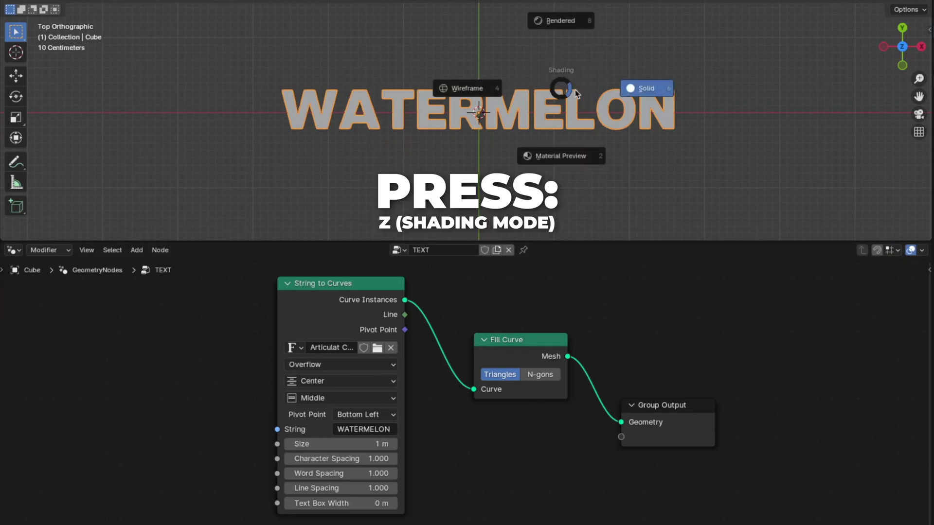
left_click(476, 88)
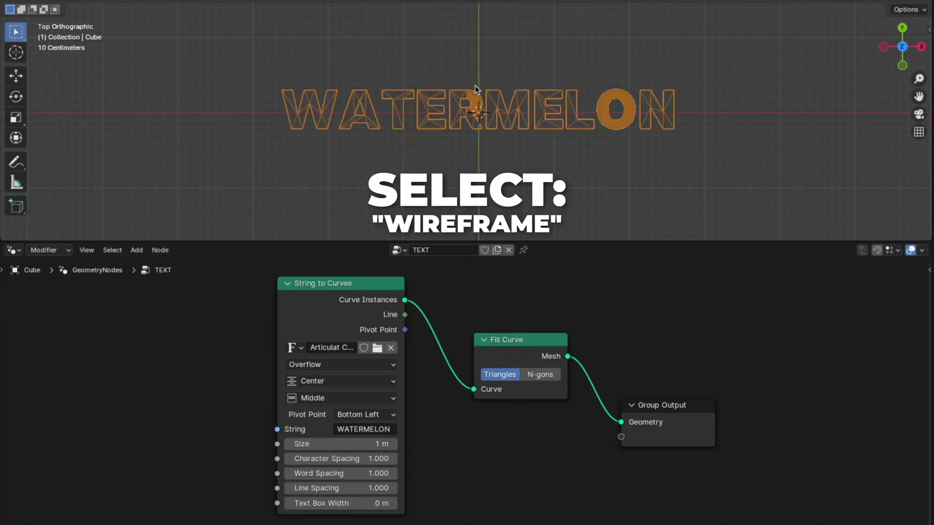
scroll(480, 99, "up", 3)
left_click_drag(914, 96, 904, 96)
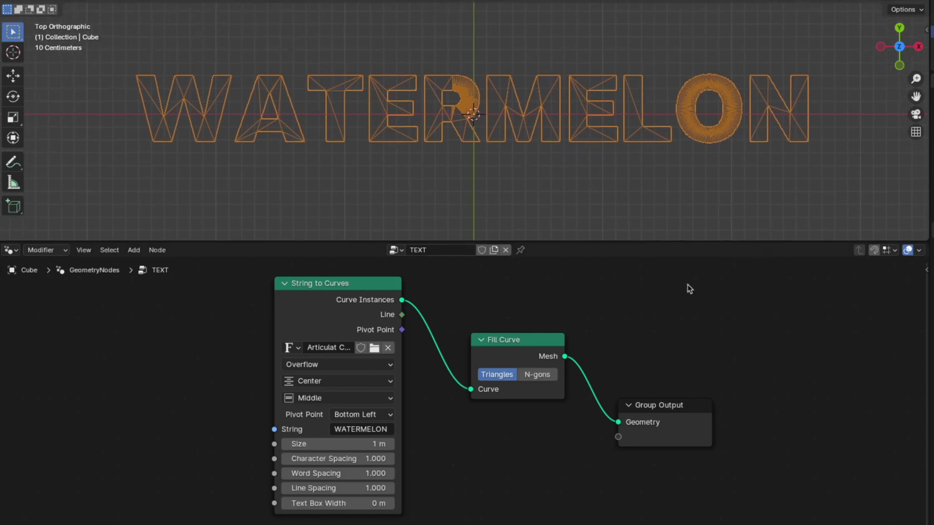
Insert a Resample Curve set to Evaluated before Fill Curve, and set Fill Curve to N-gons
key("shift+a")
type("resam")
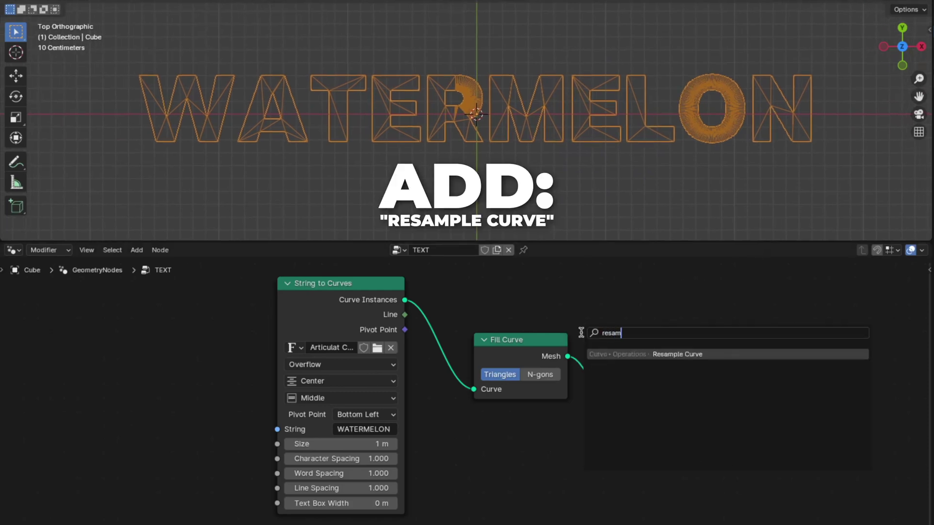
left_click(633, 354)
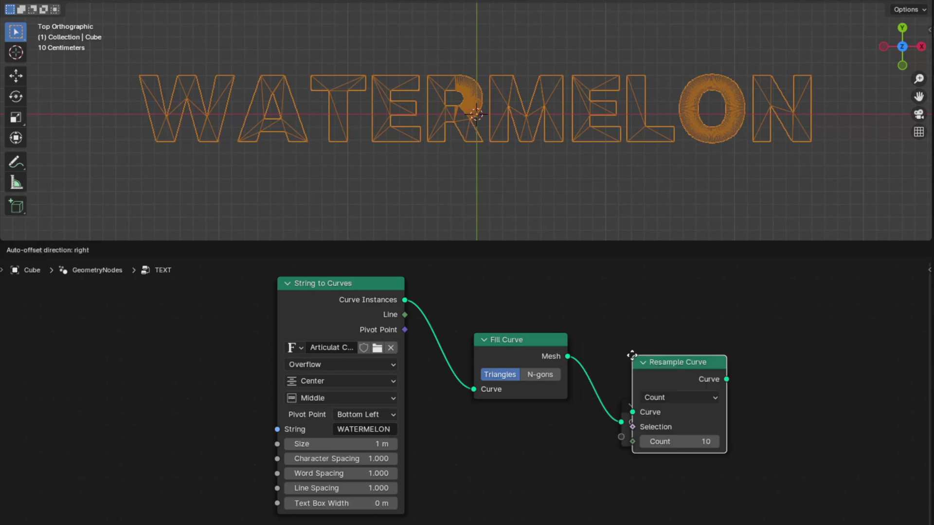
left_click(421, 319)
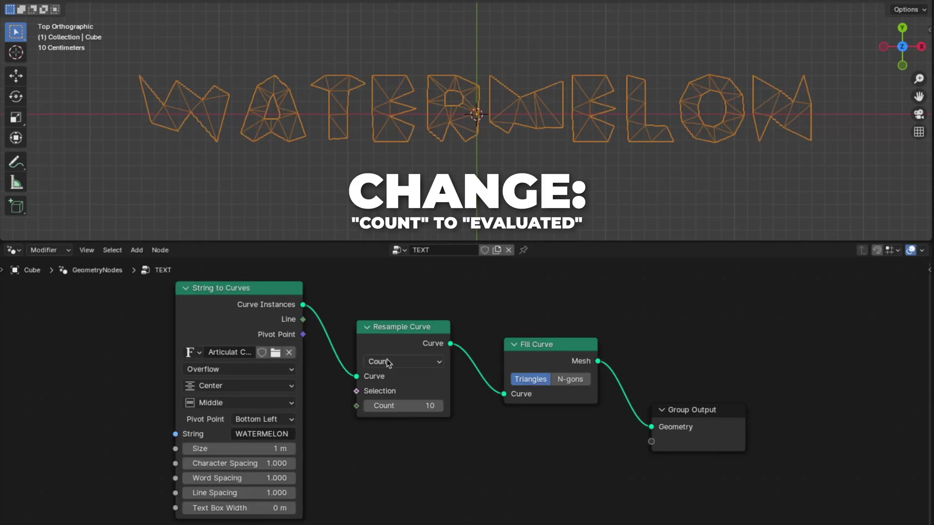
left_click(387, 361)
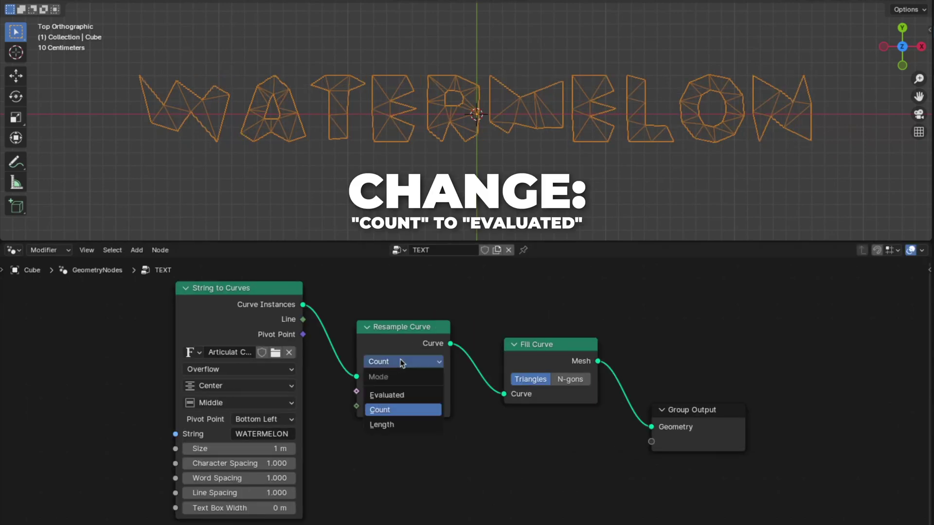
left_click(391, 396)
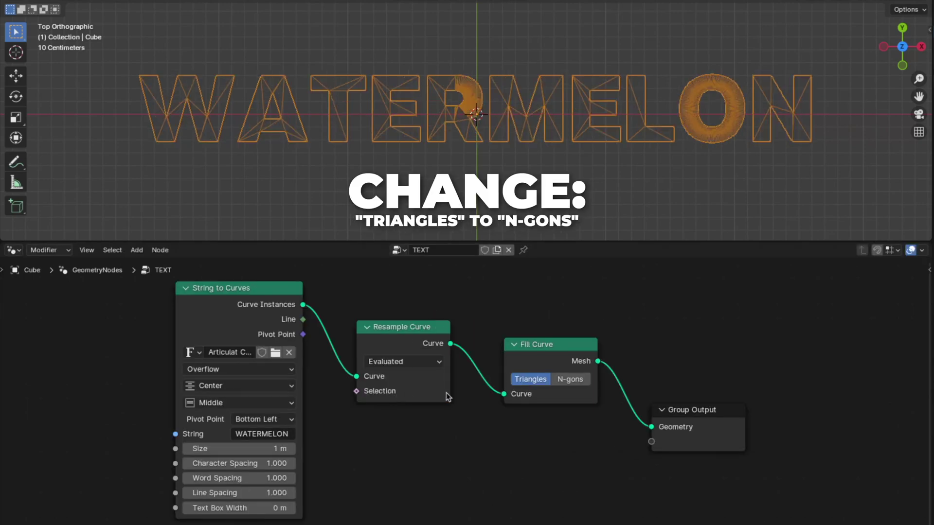
left_click(569, 380)
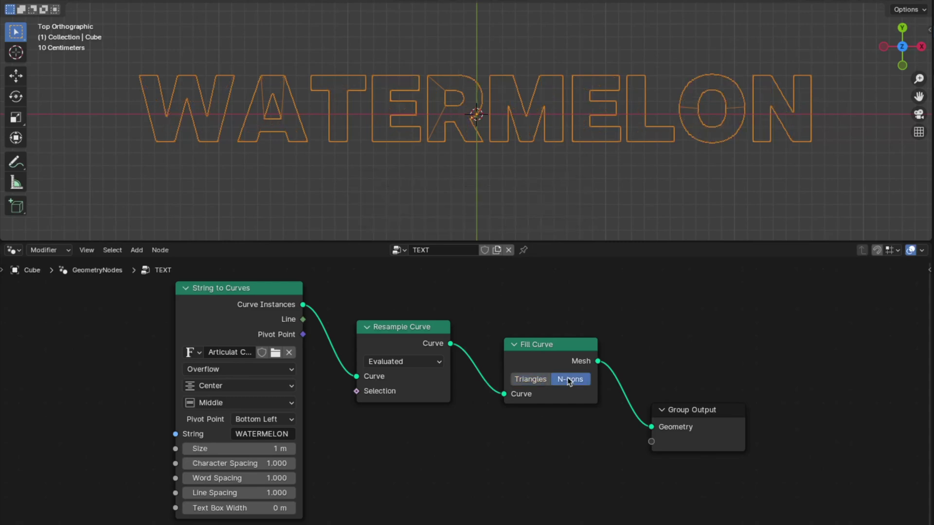
Insert an Extrude Mesh node before Group Output with Offset Scale 0.2
key("shift+a")
type("extrude")
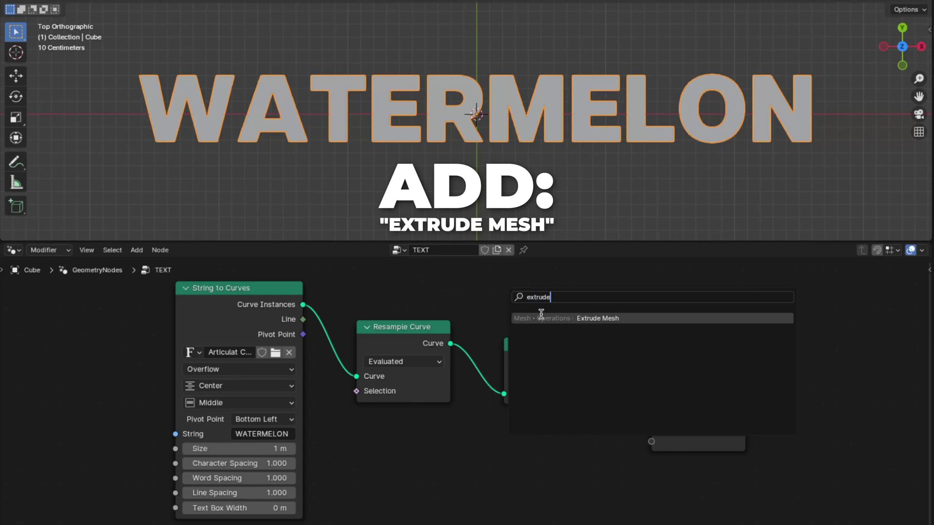
left_click(541, 318)
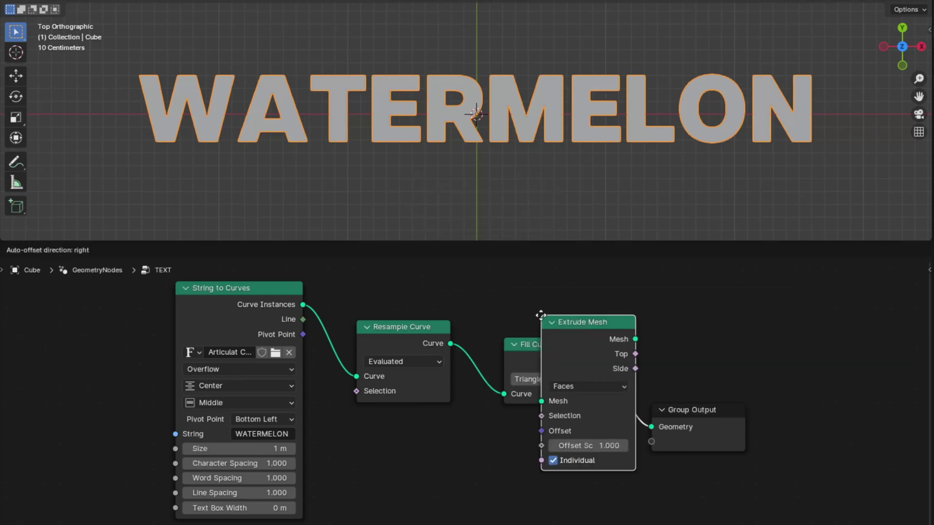
left_click(594, 311)
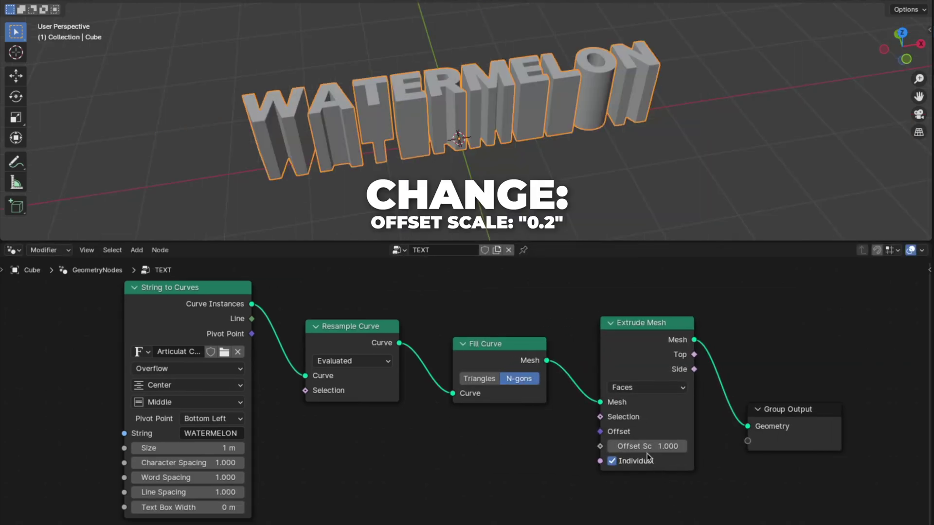
double_click(643, 447)
type("0.2")
key("Return")
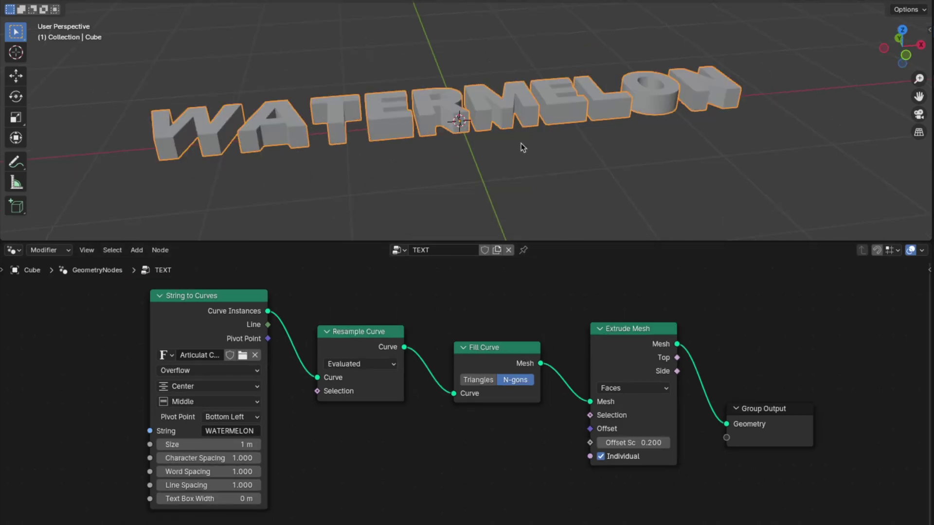
middle_click_drag(521, 143, 521, 143)
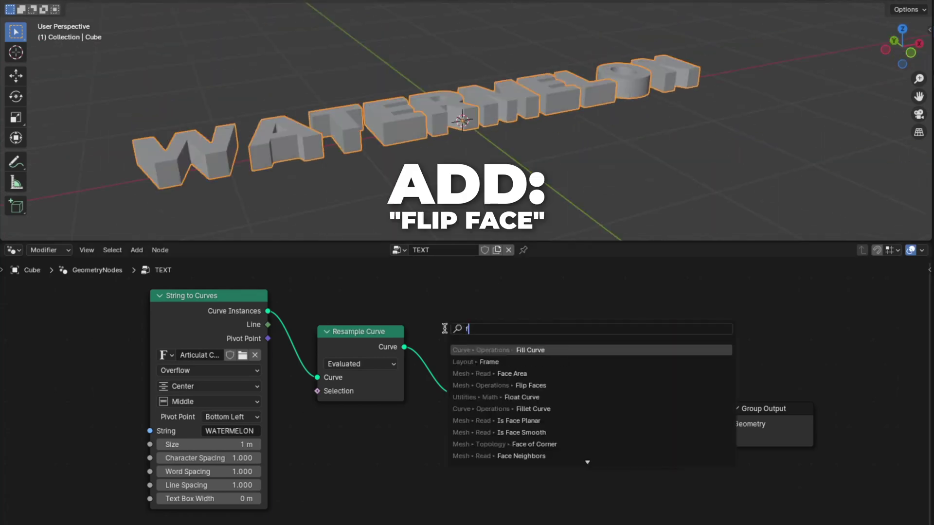
Insert a Flip Faces node between Fill Curve and Extrude Mesh
type("lip")
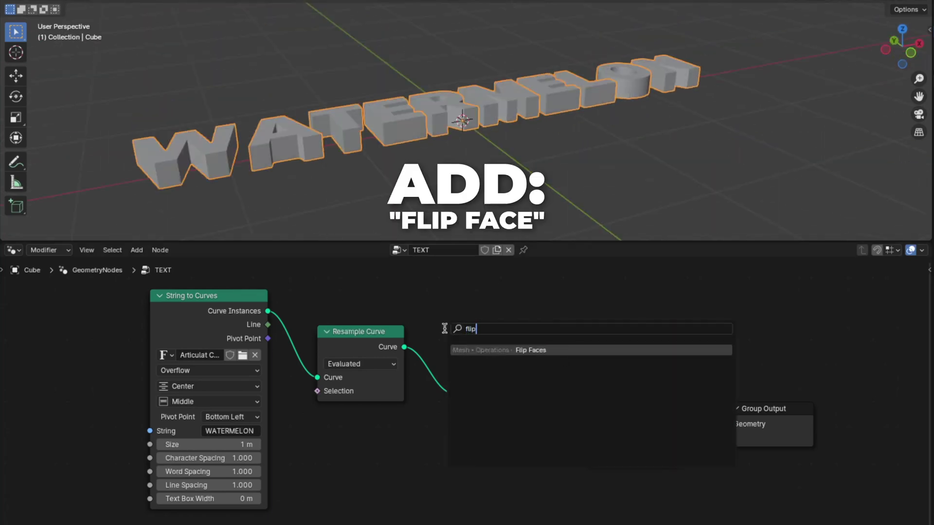
left_click(529, 348)
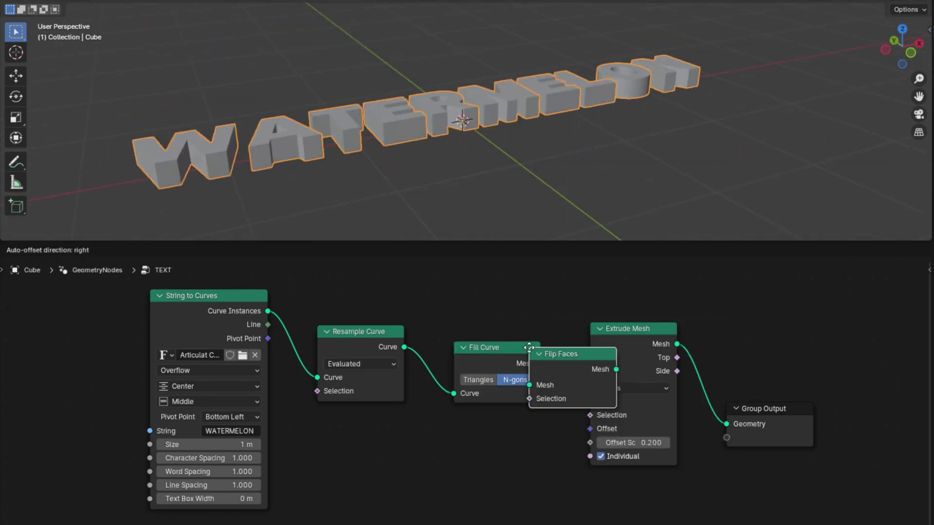
left_click(531, 361)
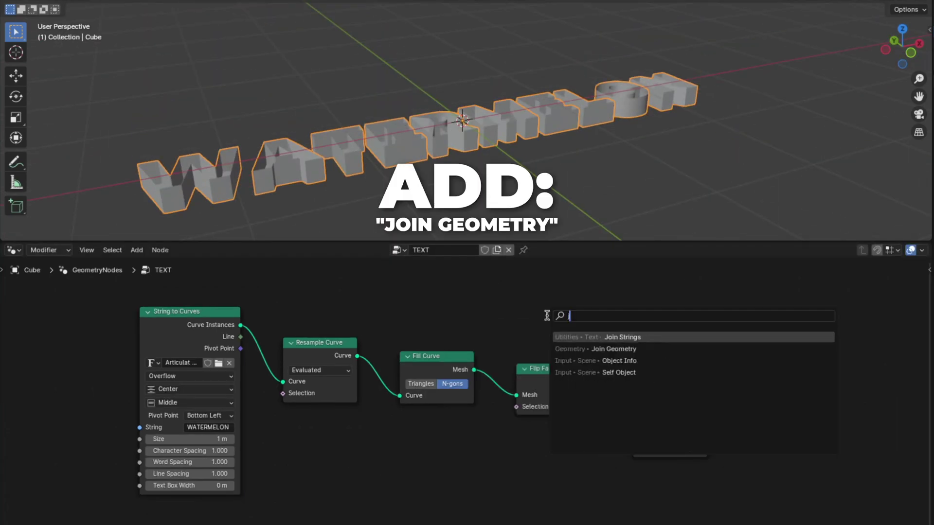
Add Join Geometry after Extrude Mesh and feed the Flip Faces mesh into it
type("oin")
left_click(560, 351)
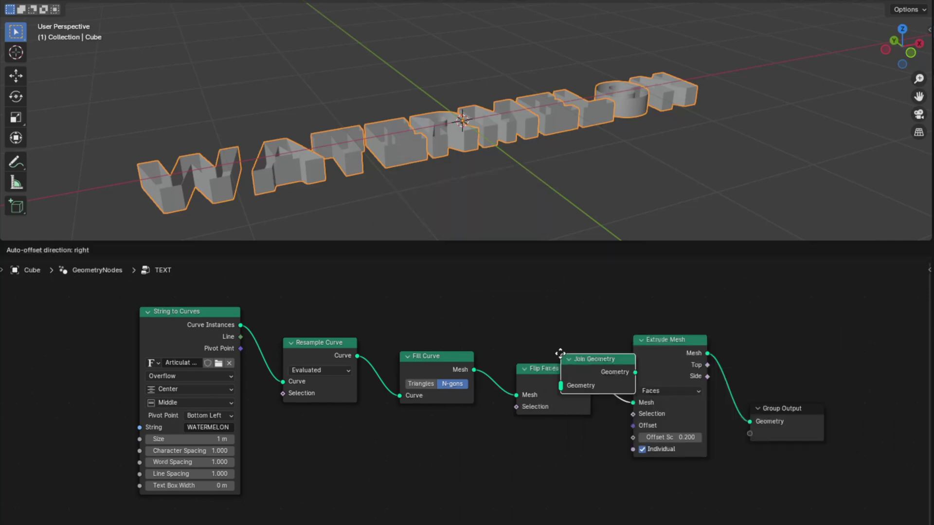
left_click(746, 368)
middle_click_drag(590, 333, 549, 335)
left_click_drag(549, 381, 704, 399)
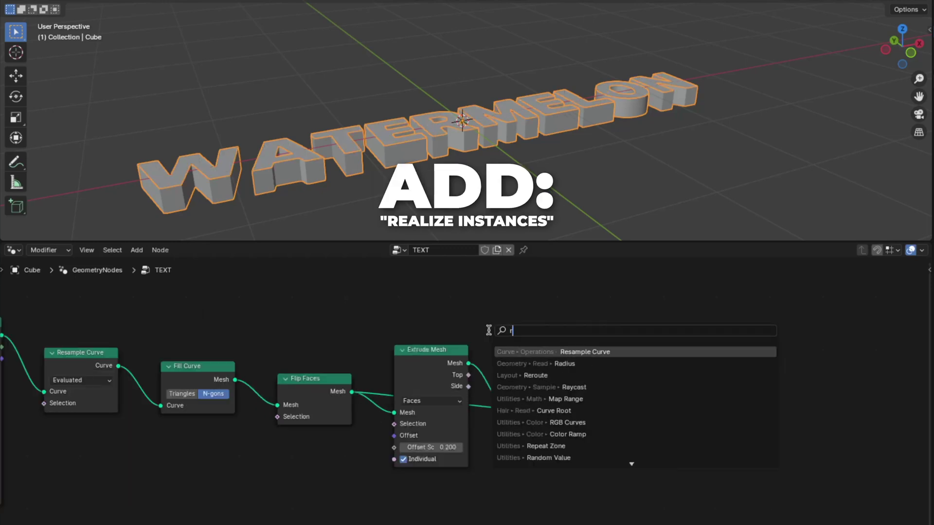
Insert a Realize Instances node before the Group Output
type("eal")
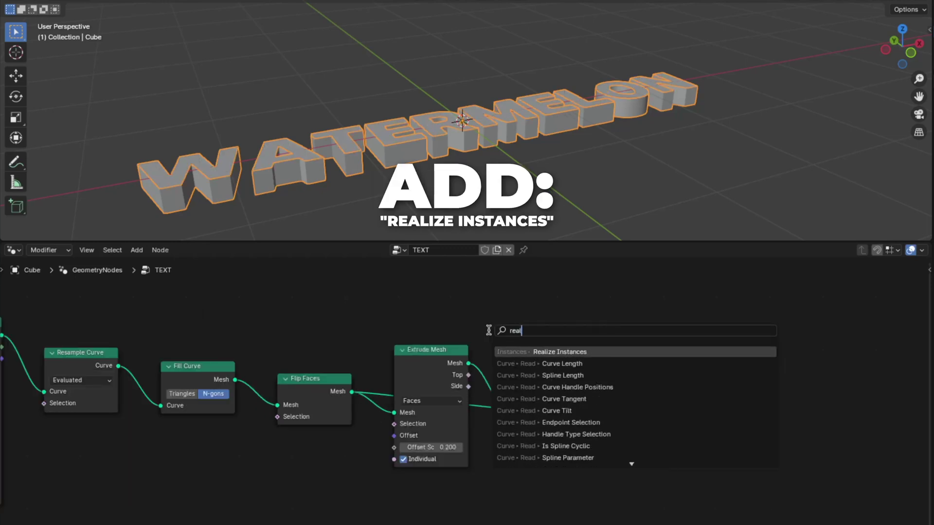
left_click(559, 351)
left_click(585, 356)
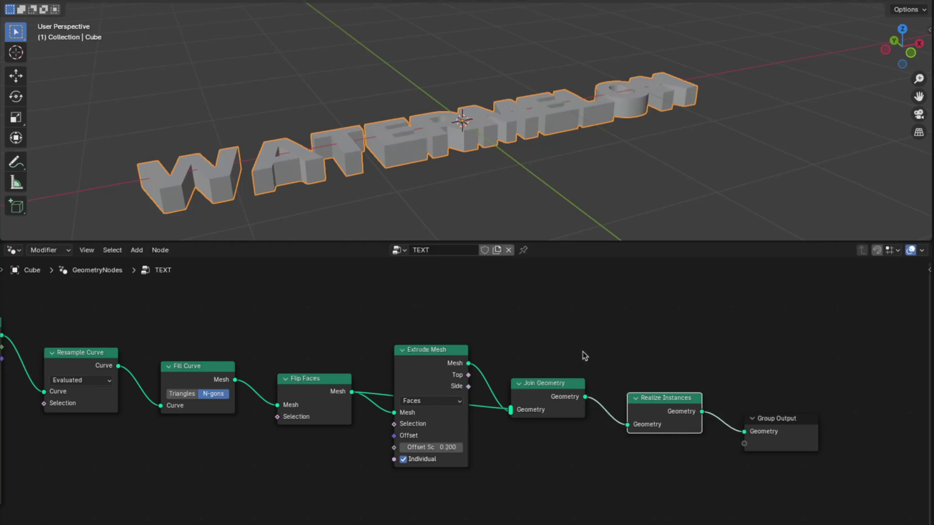
left_click(579, 346)
middle_click_drag(581, 348, 743, 348)
scroll(900, 97, "up", 8)
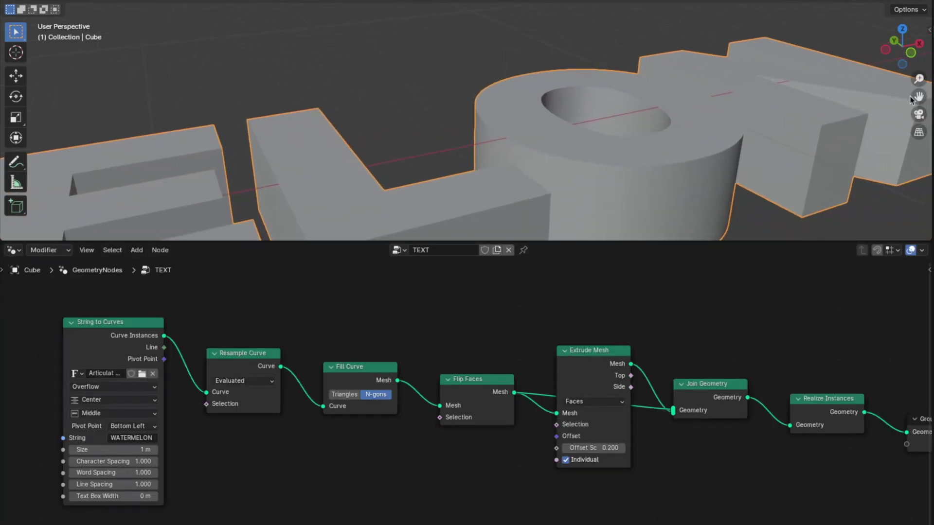
Insert a Subdivide Curve node with 3 cuts before Resample Curve
key("shift+a")
type("subdi")
key("Down")
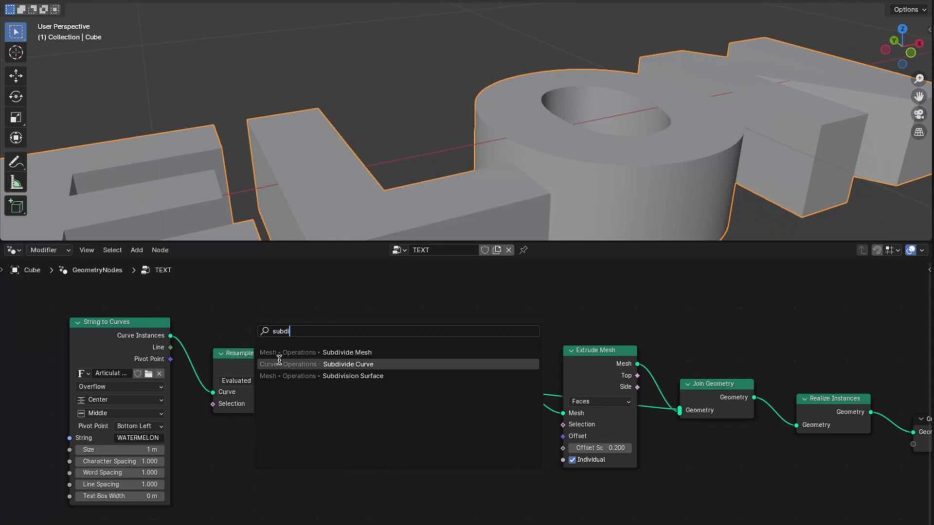
key("Return")
left_click(185, 356)
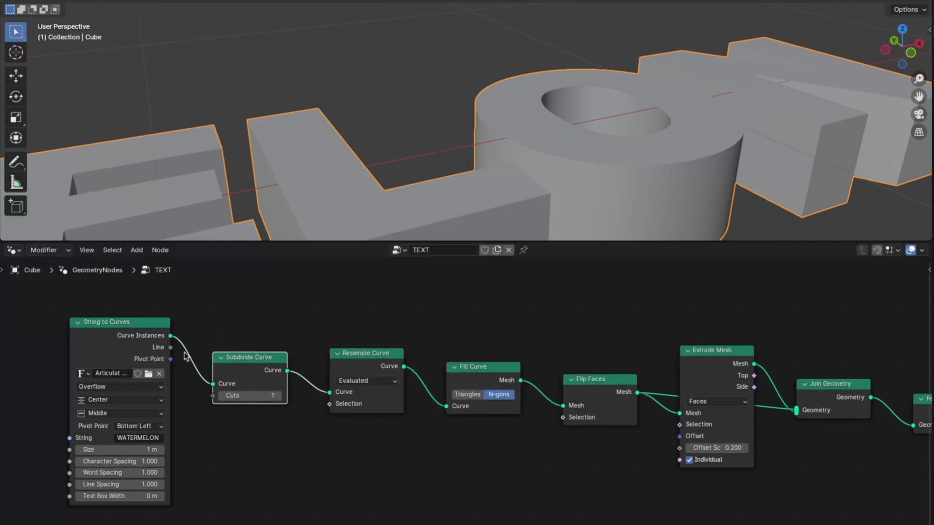
left_click(275, 318)
left_click(257, 397)
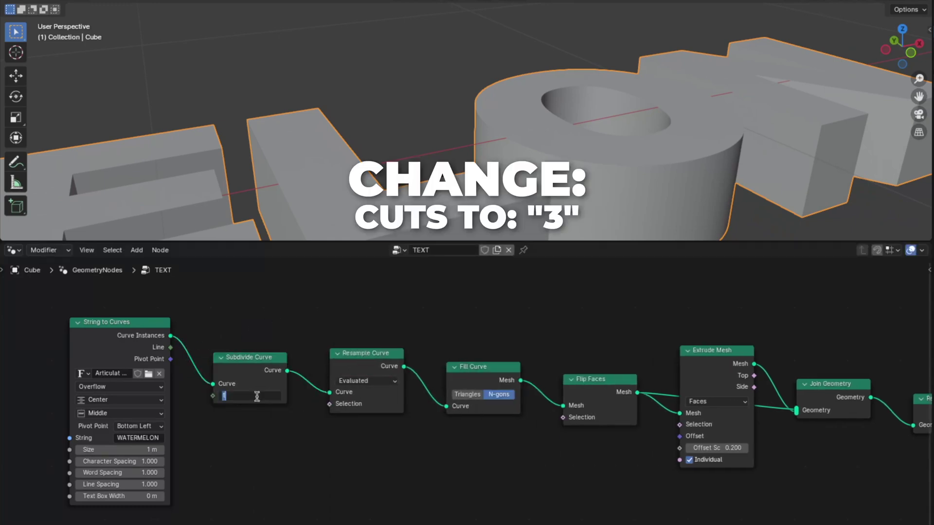
key("Return")
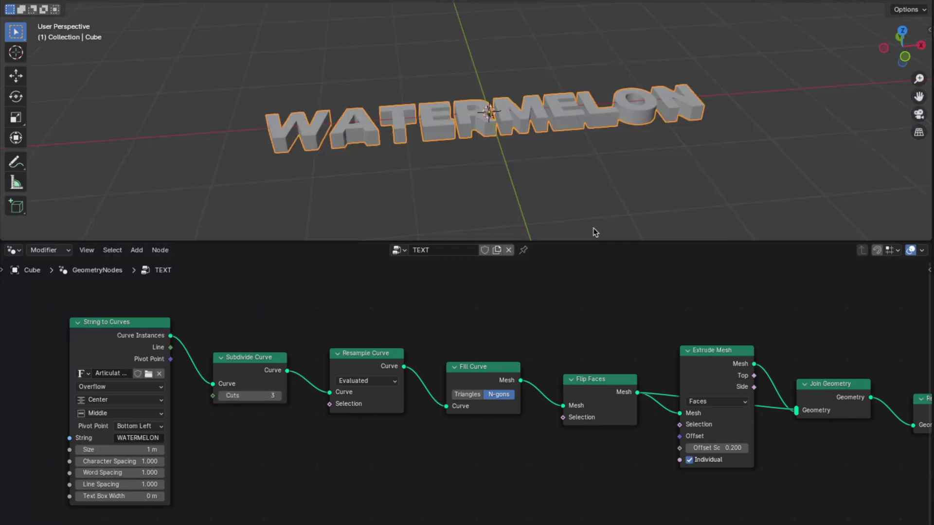
Insert a Merge by Distance node set to Connected before Group Output
key("shift+a")
type("merge")
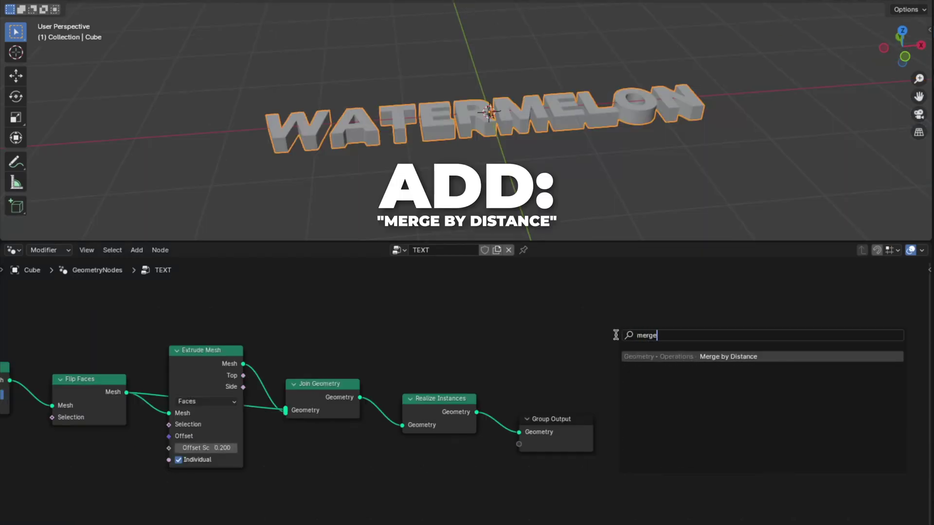
key("Return")
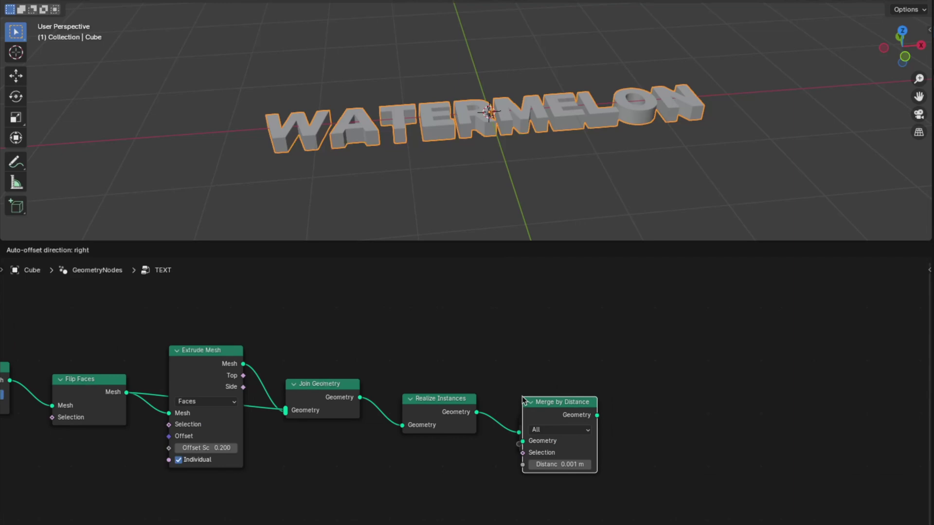
left_click(490, 394)
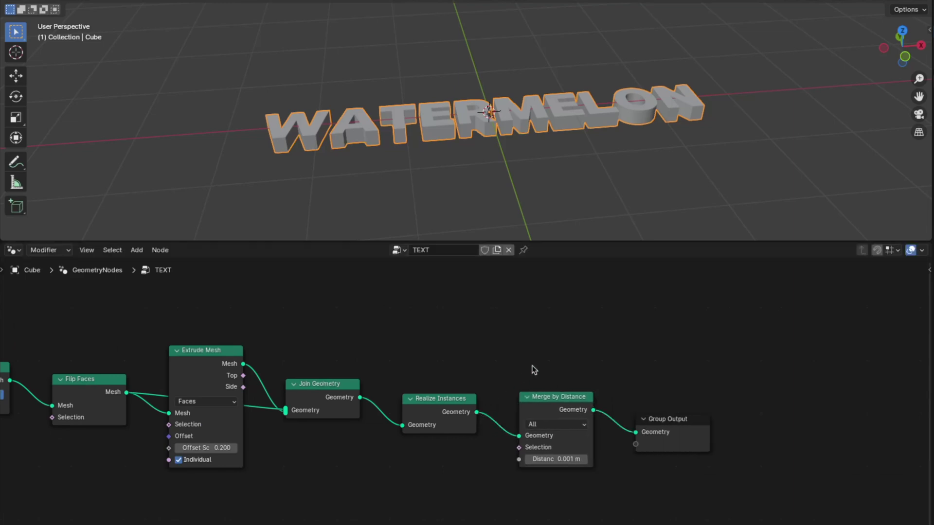
left_click(555, 425)
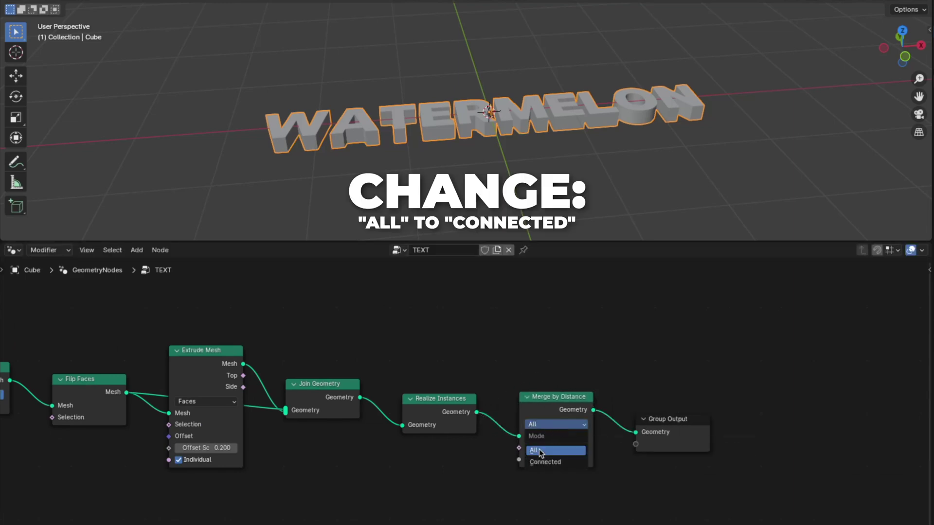
left_click(543, 463)
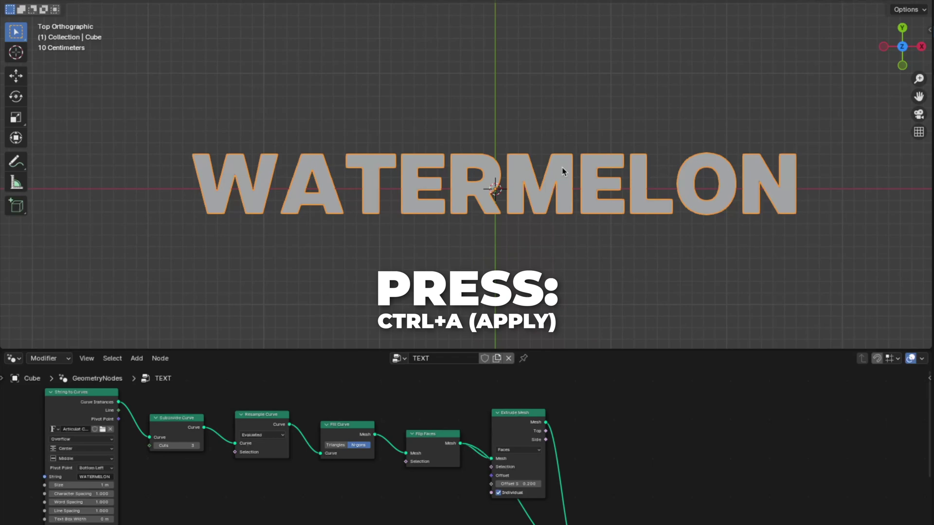
Convert the node-generated text to a real mesh and rotate it 90° about X
key("ctrl+a")
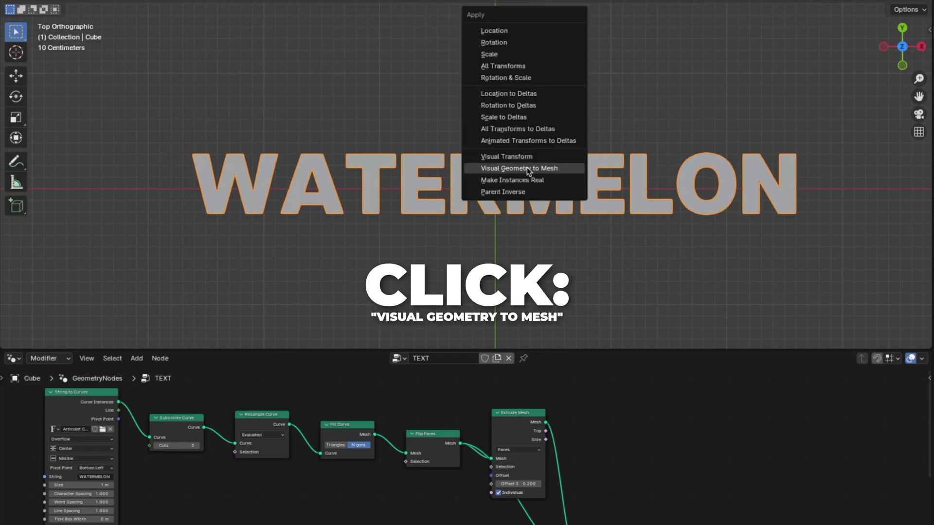
left_click(492, 169)
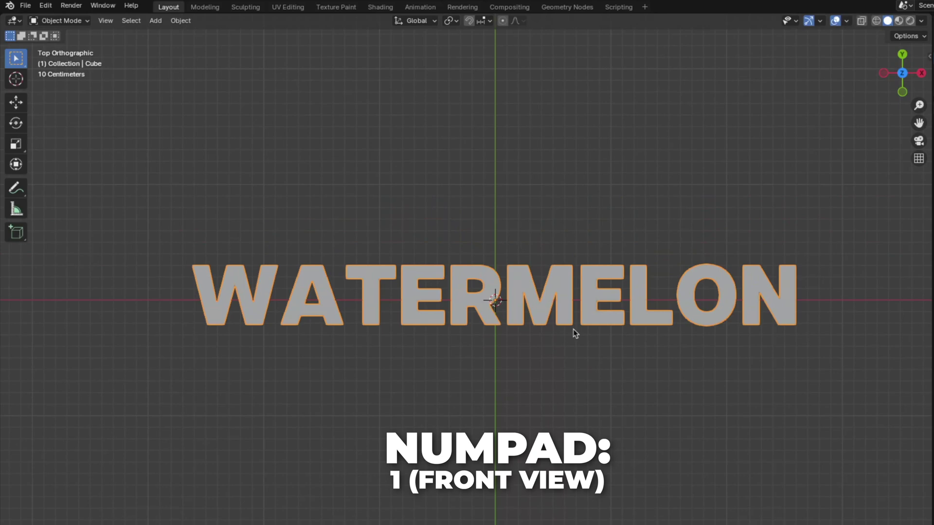
key("KP_1")
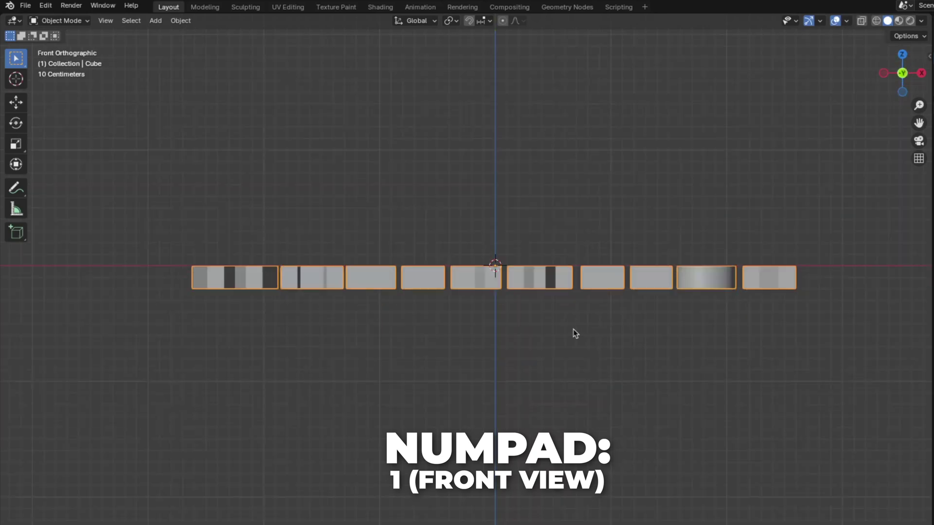
type("rx")
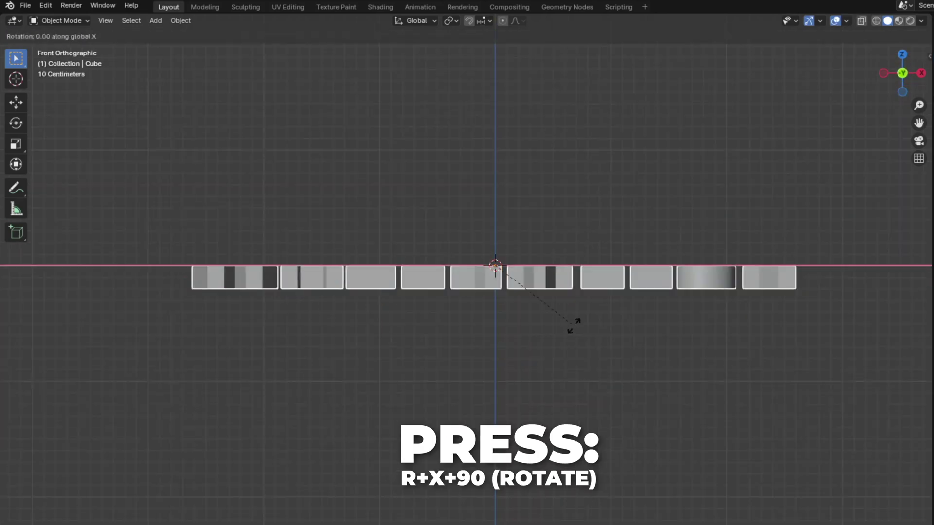
type("90")
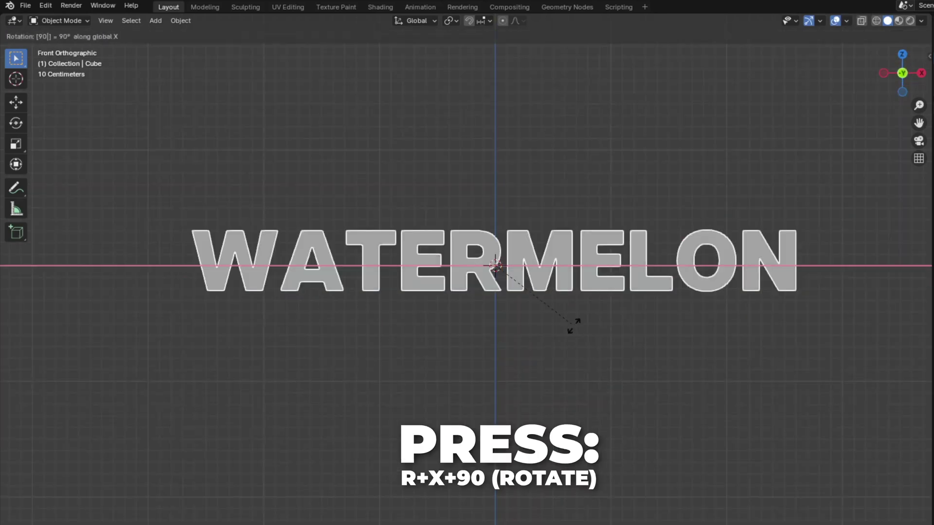
key("Return")
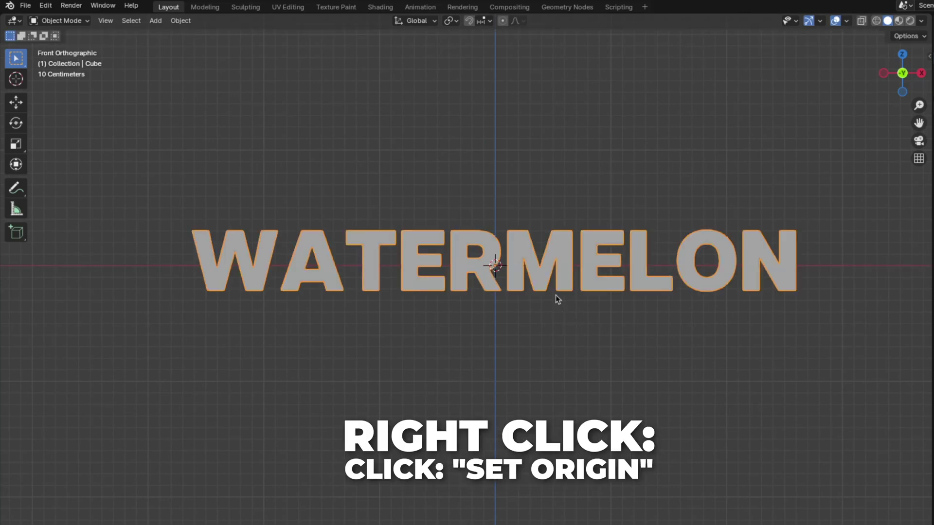
Set the origin to the text's surface centre of mass and center it with Alt+G
right_click(548, 268)
mouse_move(547, 265)
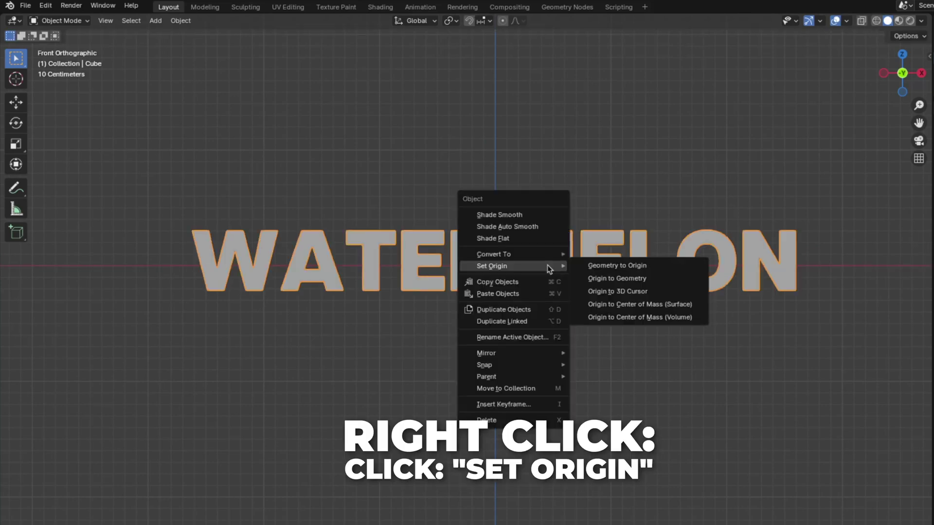
left_click(622, 306)
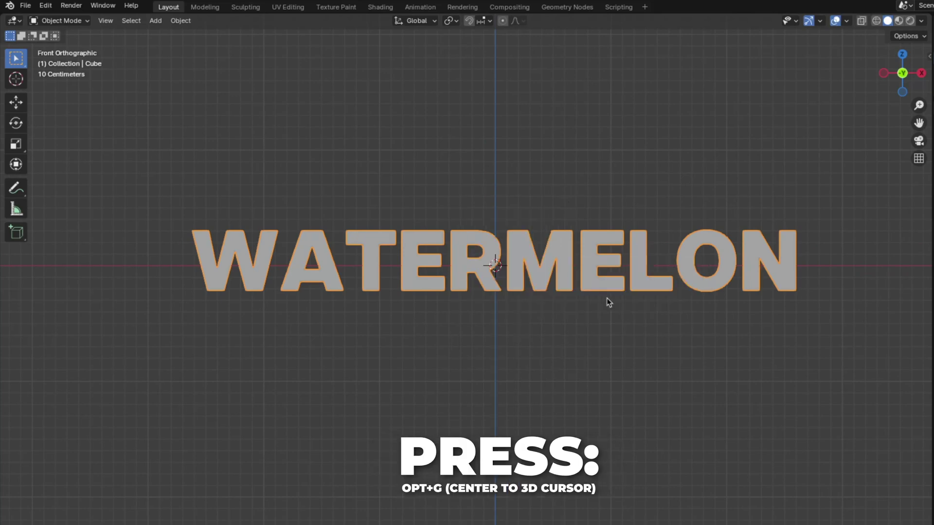
key("alt+g")
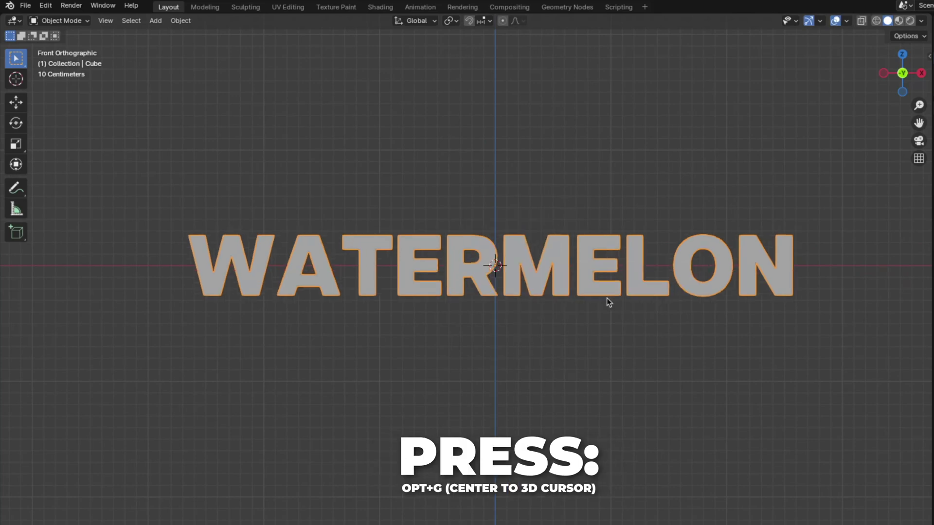
Rename the object from Cube to TEXT and hide it
key("F2")
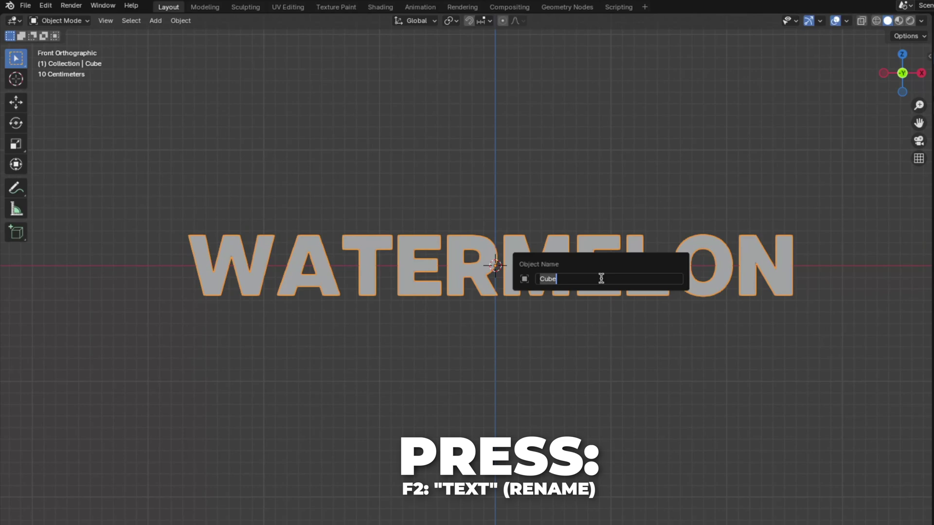
key("BackSpace")
type("TEXT")
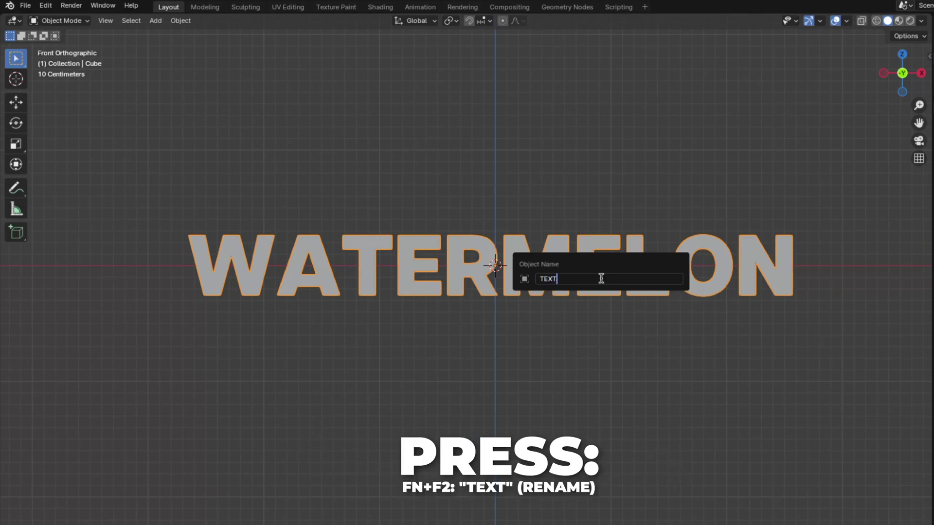
key("Return")
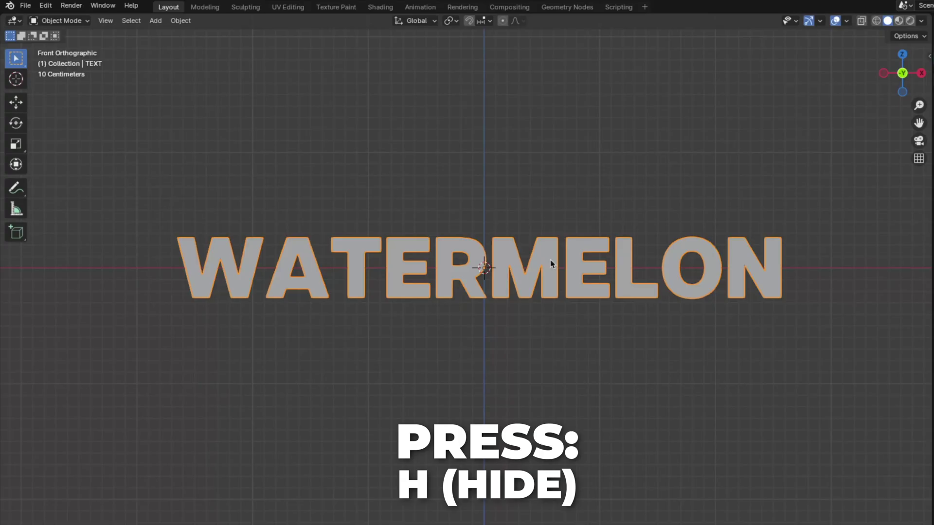
key("h")
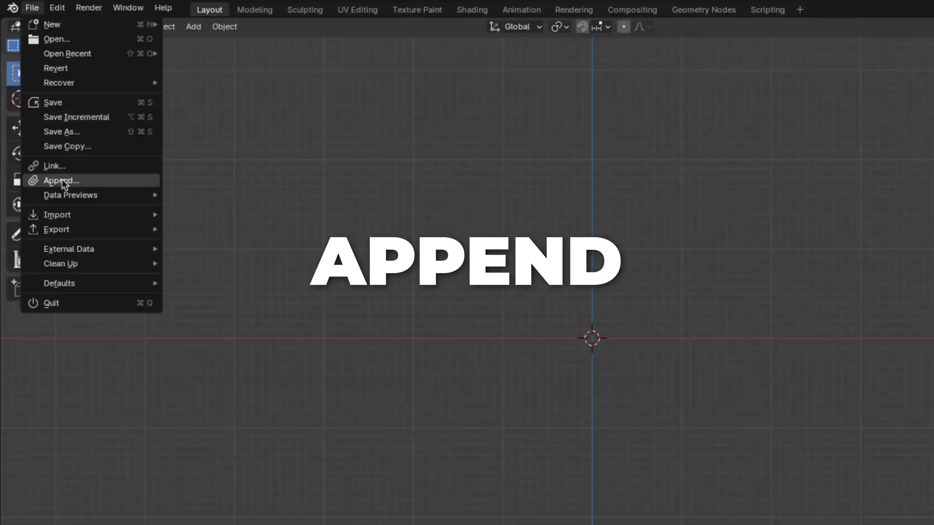
Append SODA CAN-MIDDLE from 3D-CAN-MODEL.blend, centre it on the 3D cursor with Alt+G, then deselect
left_click(42, 181)
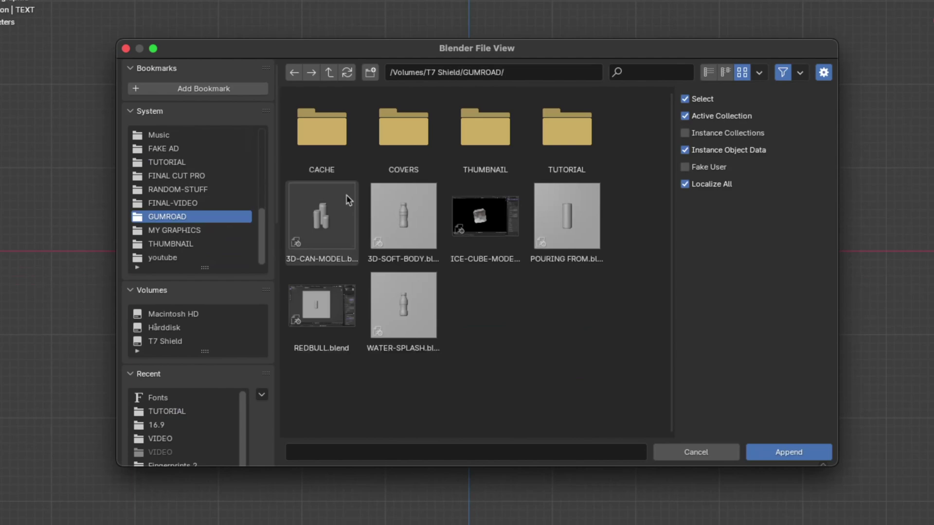
double_click(314, 214)
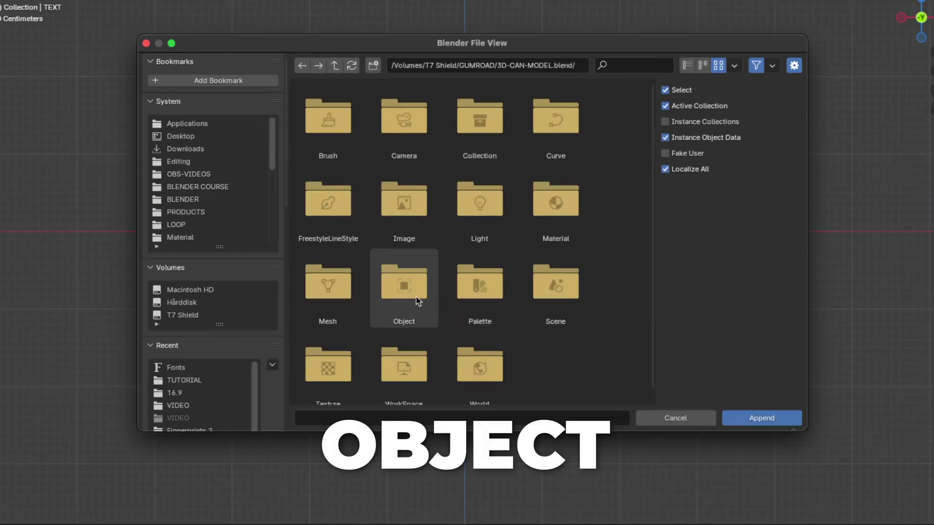
double_click(417, 302)
left_click(401, 280)
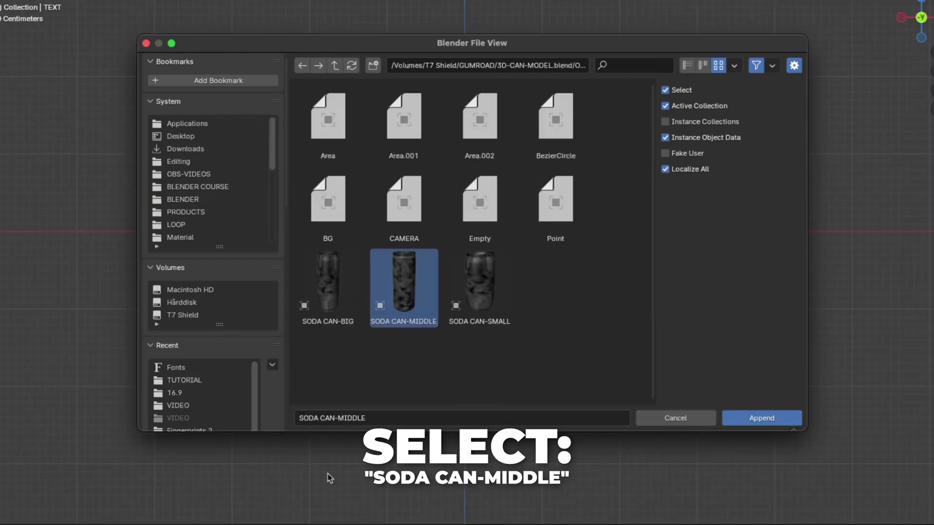
left_click(767, 418)
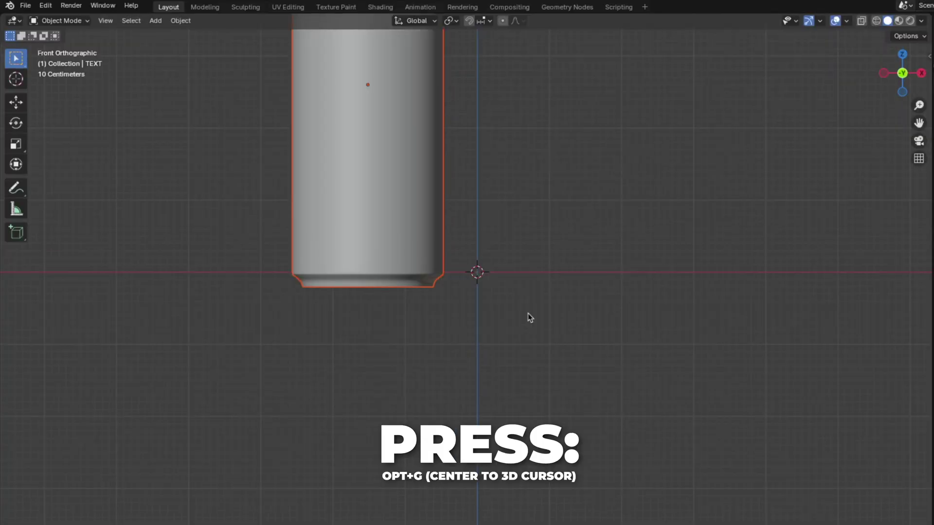
key("alt+g")
left_click(887, 210)
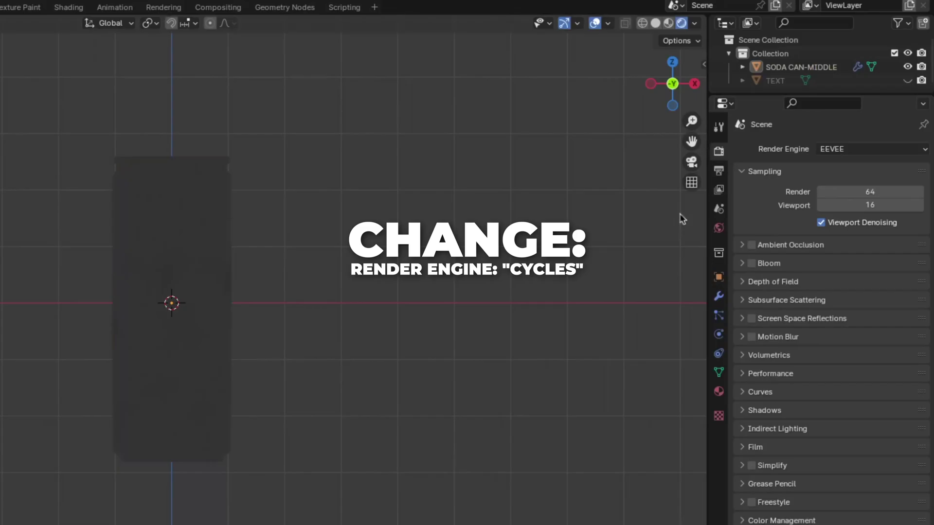
Switch the render engine to Cycles with GPU Compute as the device
left_click(839, 152)
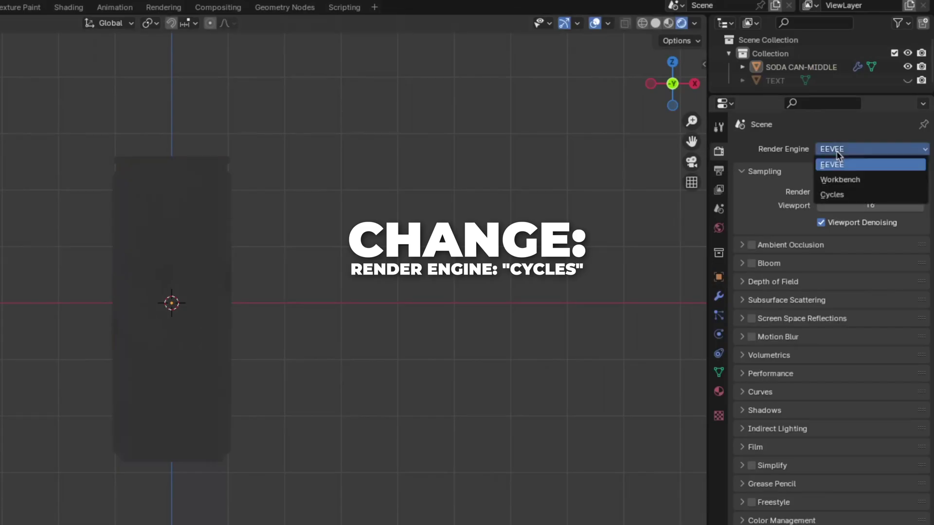
left_click(834, 195)
left_click(835, 183)
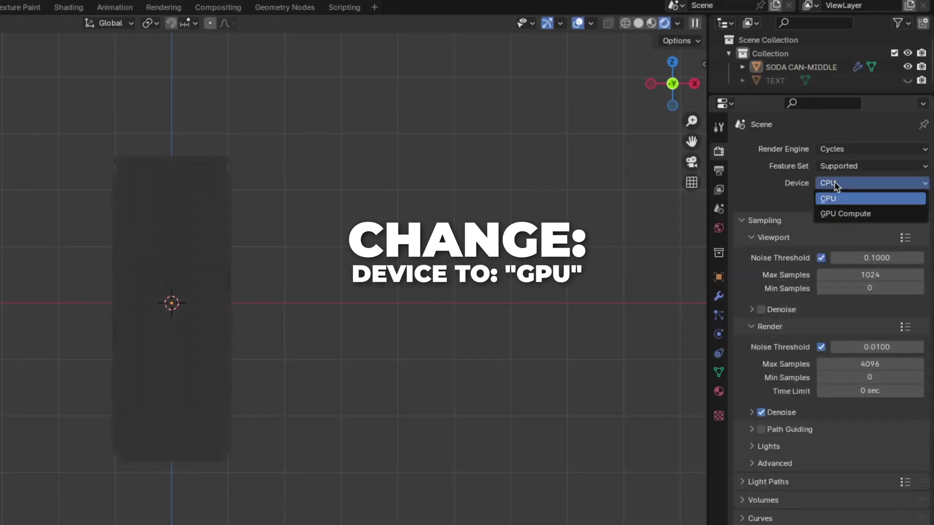
left_click(856, 214)
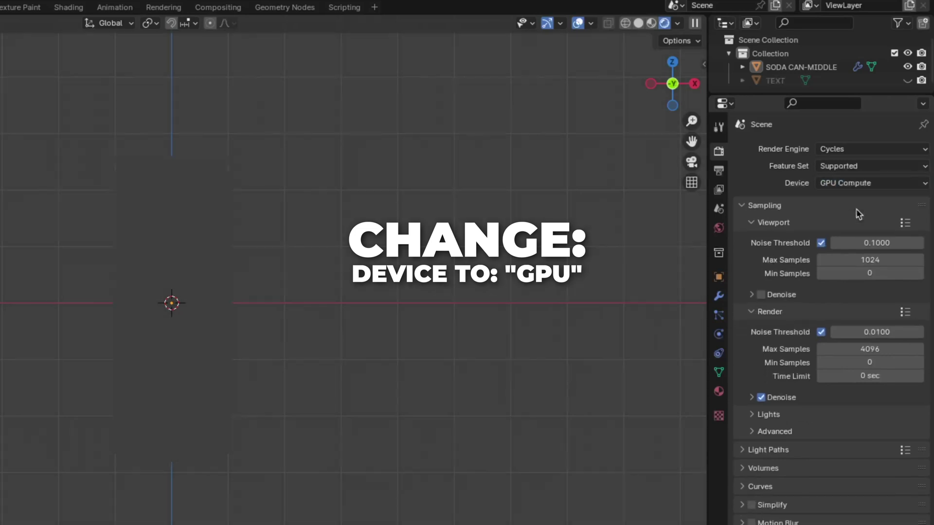
Set viewport Max Samples to 64, render noise threshold 0.1, and render Max Samples 300
left_click(855, 260)
type("64")
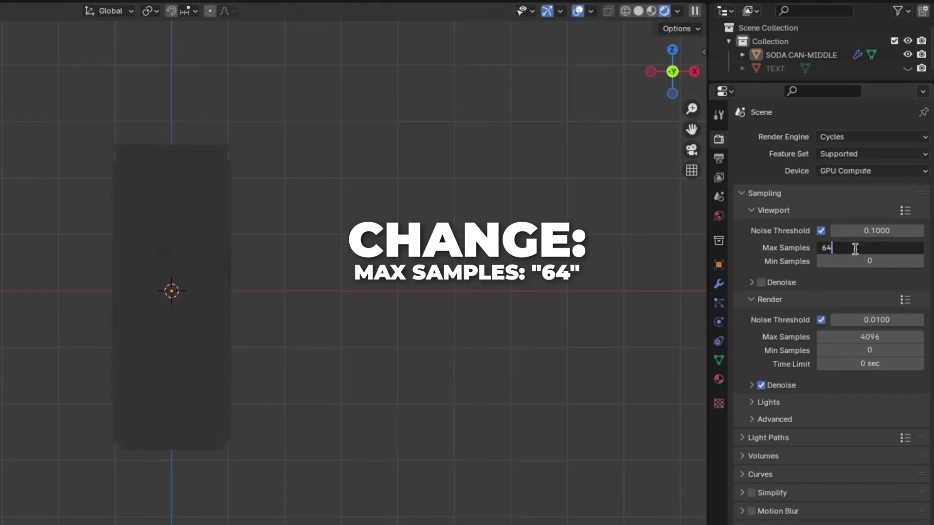
key("Return")
left_click(857, 316)
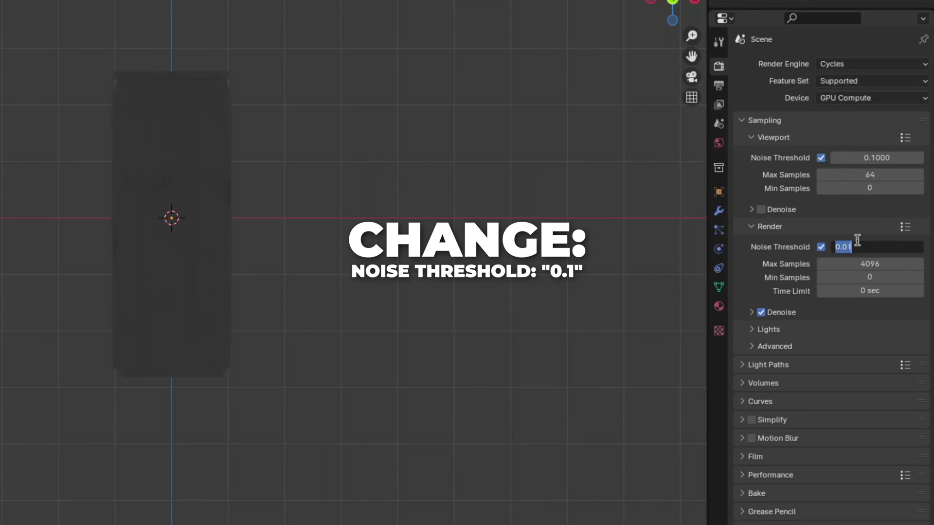
type("0.1")
key("Return")
left_click(857, 263)
type("3")
key("Return")
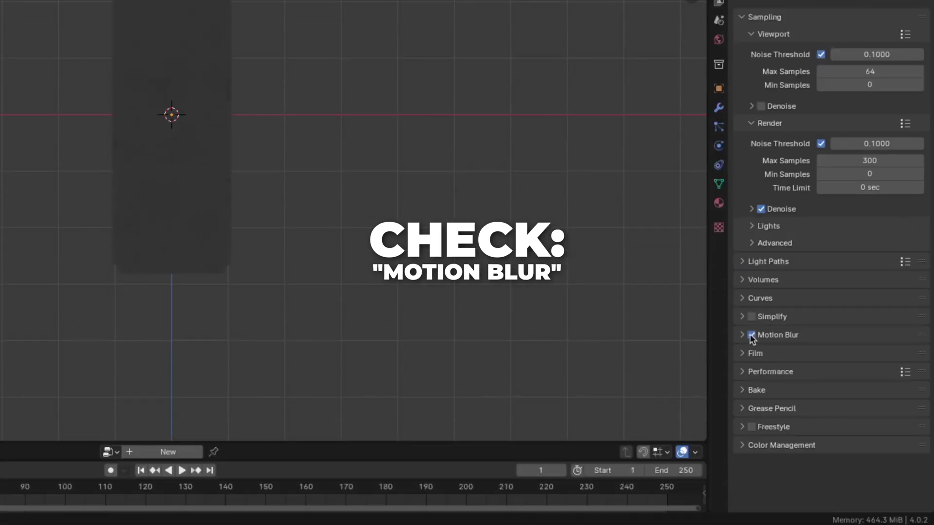
Set the Color Management look to High Contrast
left_click(770, 446)
scroll(787, 442, "down", 4)
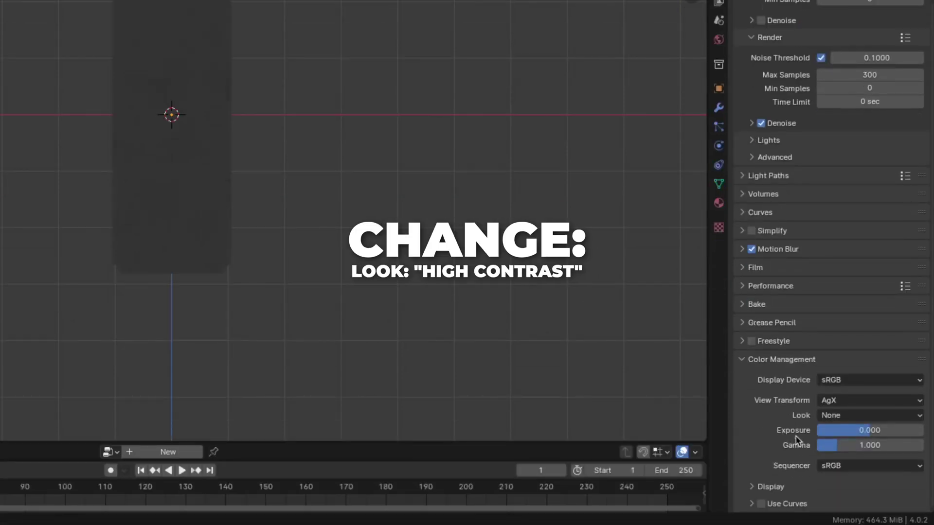
left_click(839, 417)
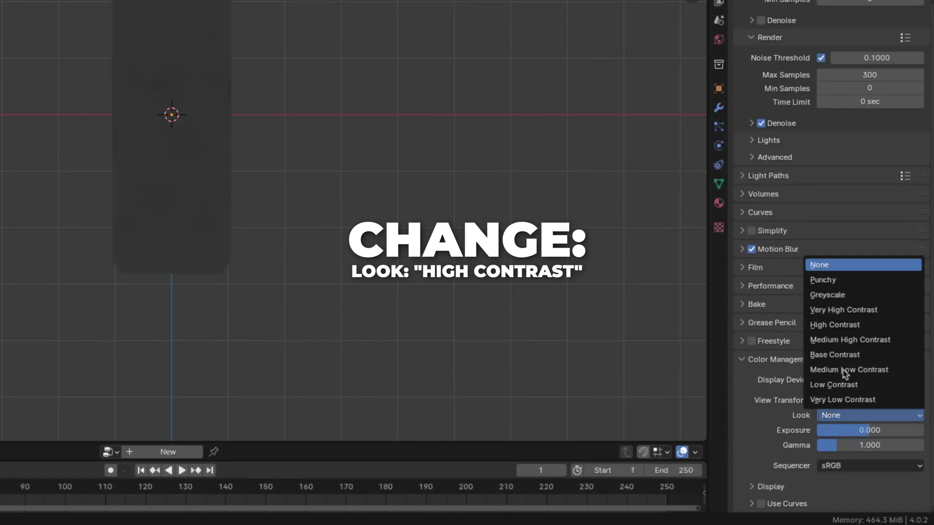
left_click(835, 325)
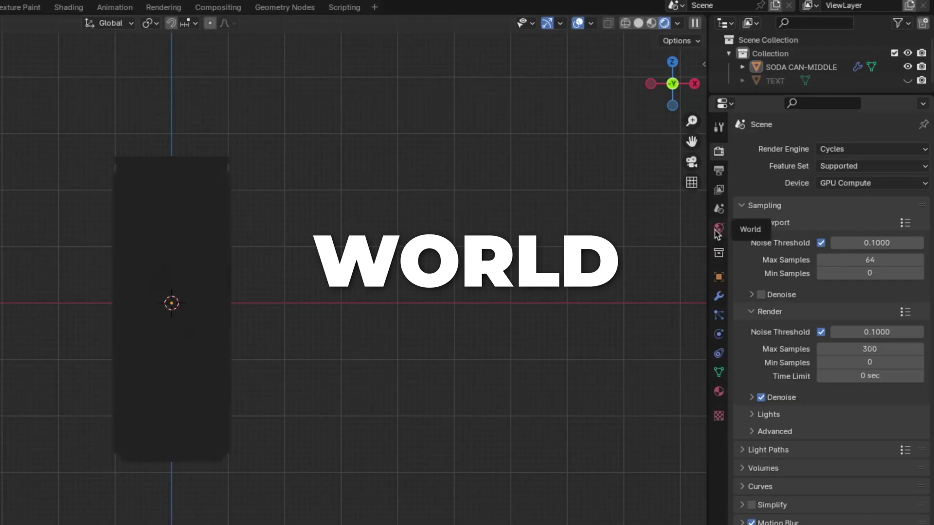
Use an Environment Texture with peppermint_powerplant_4k.exr for the world and enable transparent Film
left_click(718, 228)
left_click(817, 189)
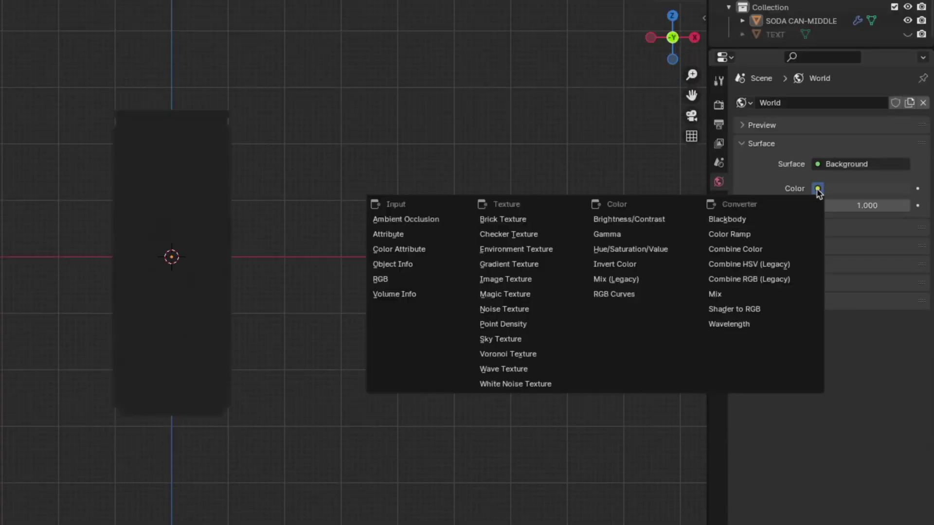
left_click(516, 249)
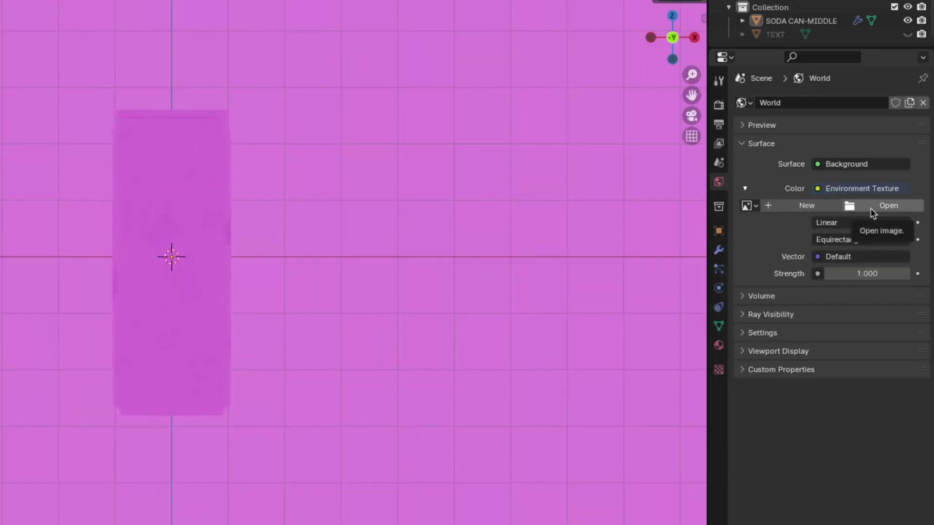
left_click(873, 211)
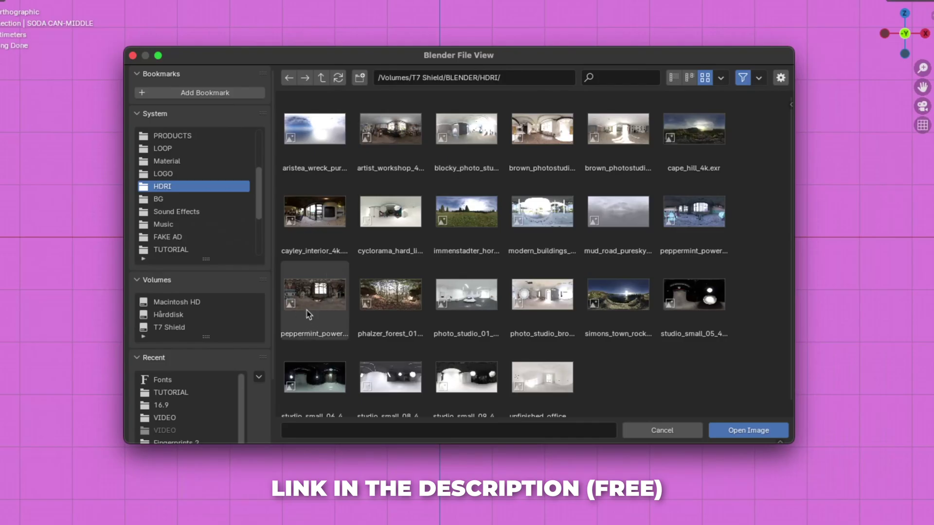
left_click(308, 314)
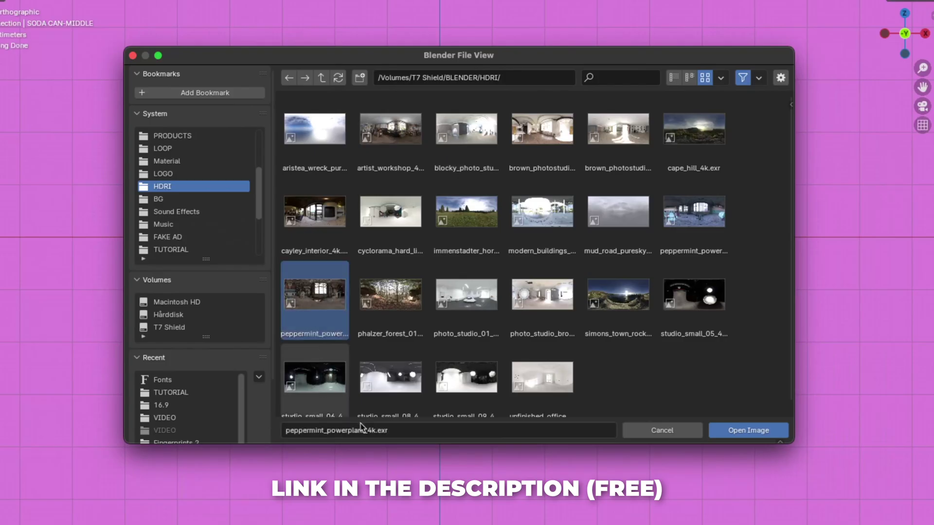
left_click(735, 431)
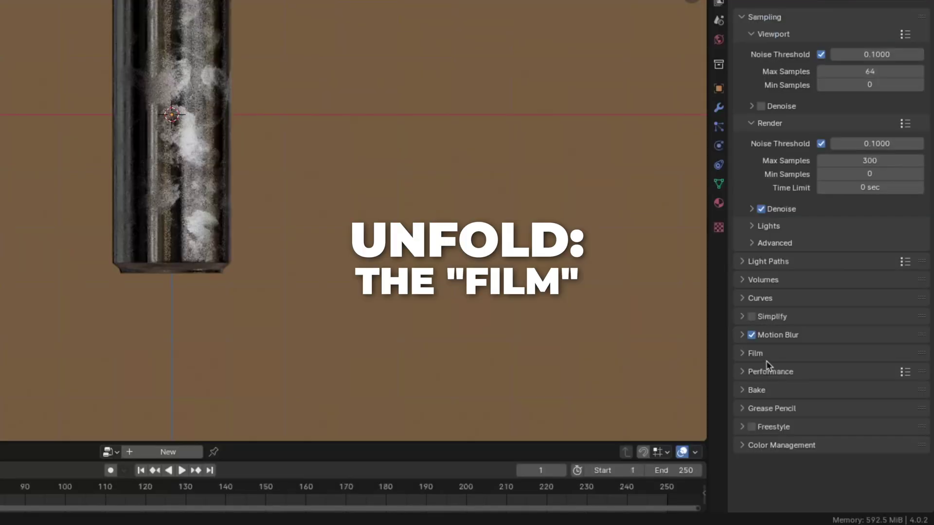
left_click(757, 353)
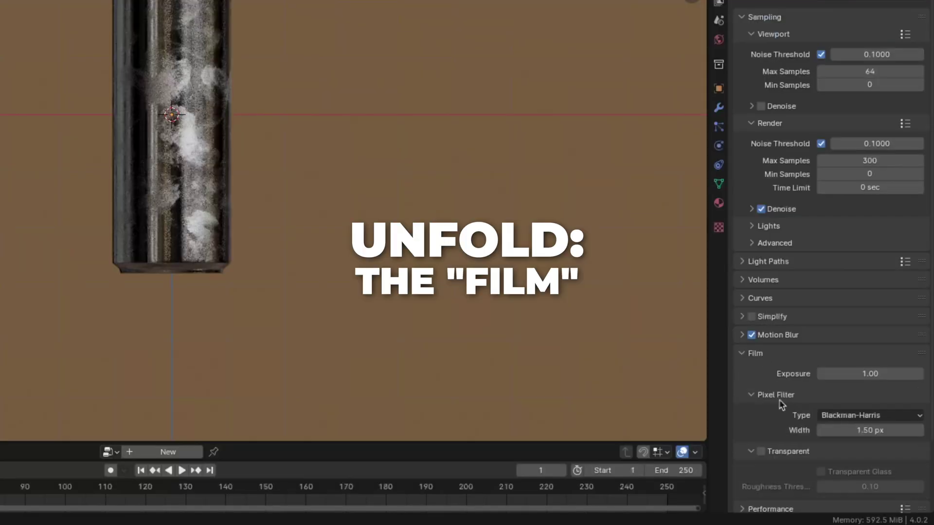
left_click(761, 451)
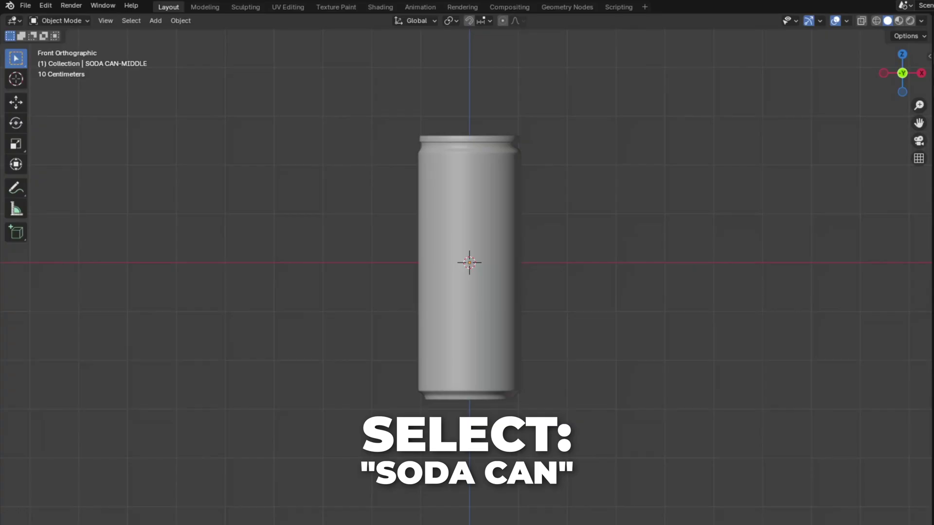
Hide the soda can, then enable the Curve Tools add-on found by searching 'curve' in Preferences
left_click(512, 328)
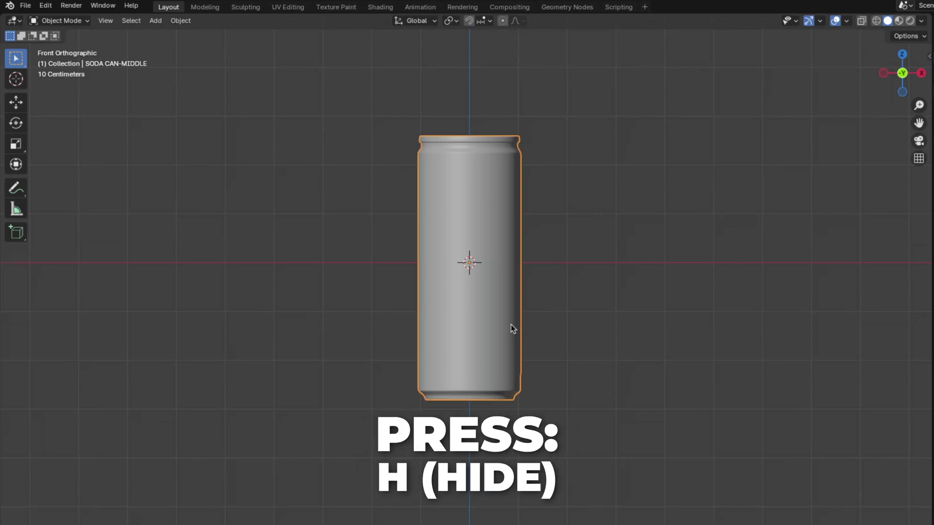
key("h")
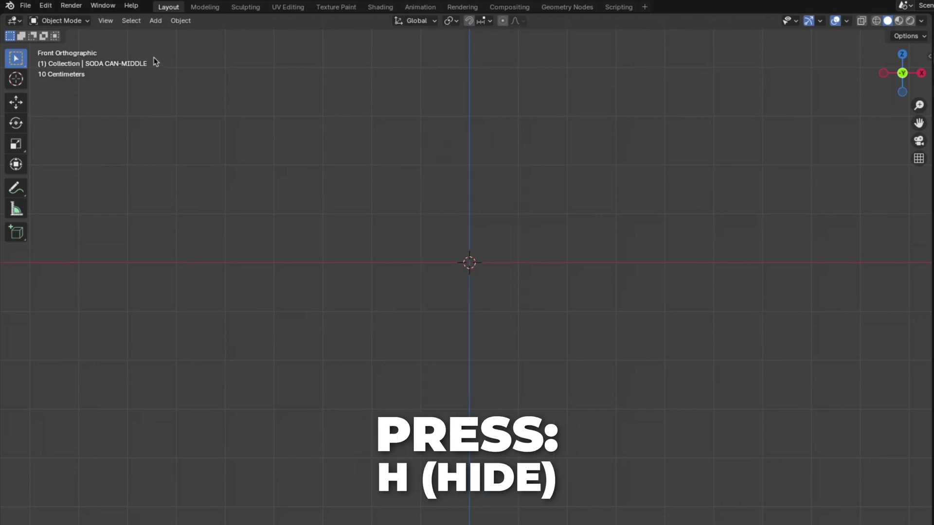
left_click(45, 6)
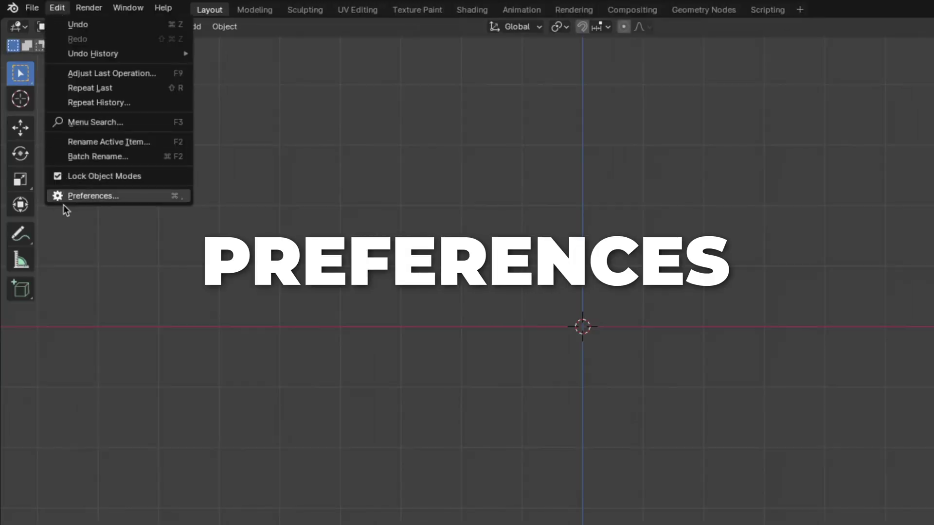
left_click(105, 197)
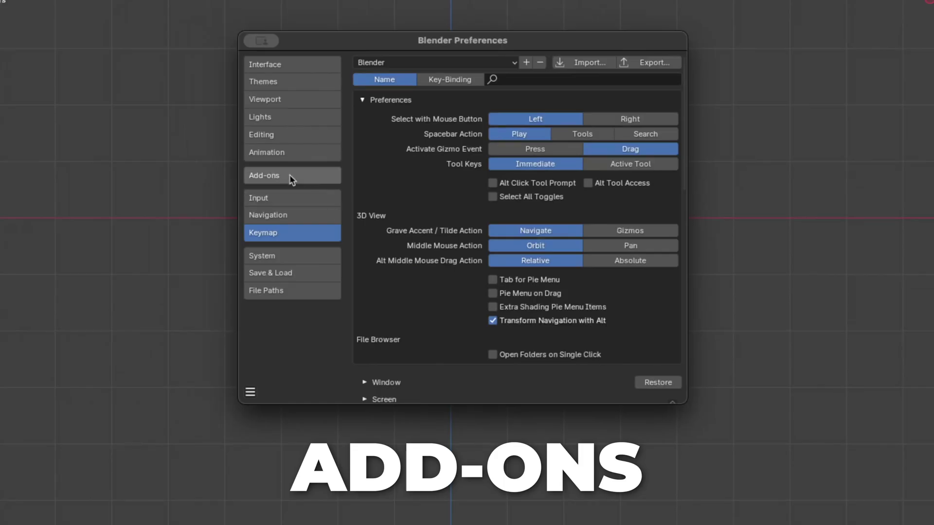
left_click(290, 176)
left_click(619, 79)
type("curve")
key("Return")
left_click(376, 143)
Add an Archimedean spiral curve and expand its operator settings
key("shift+a")
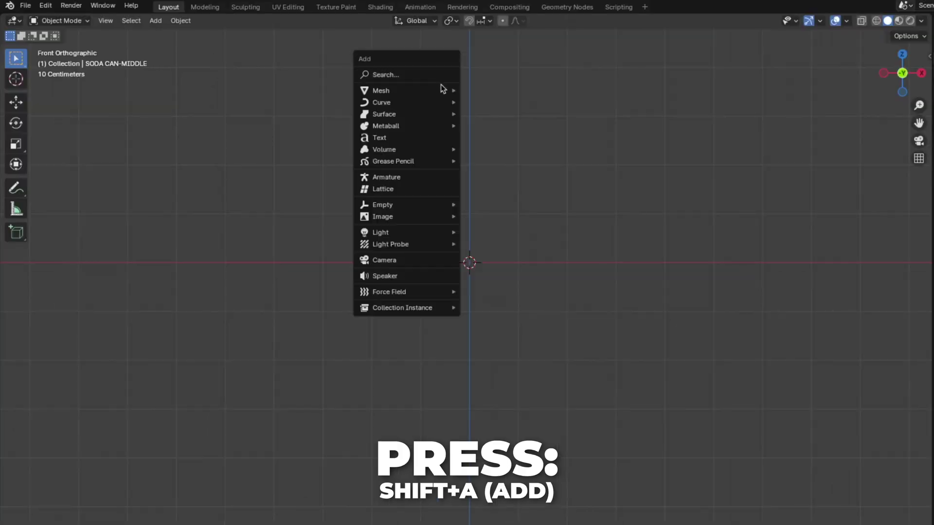
mouse_move(447, 108)
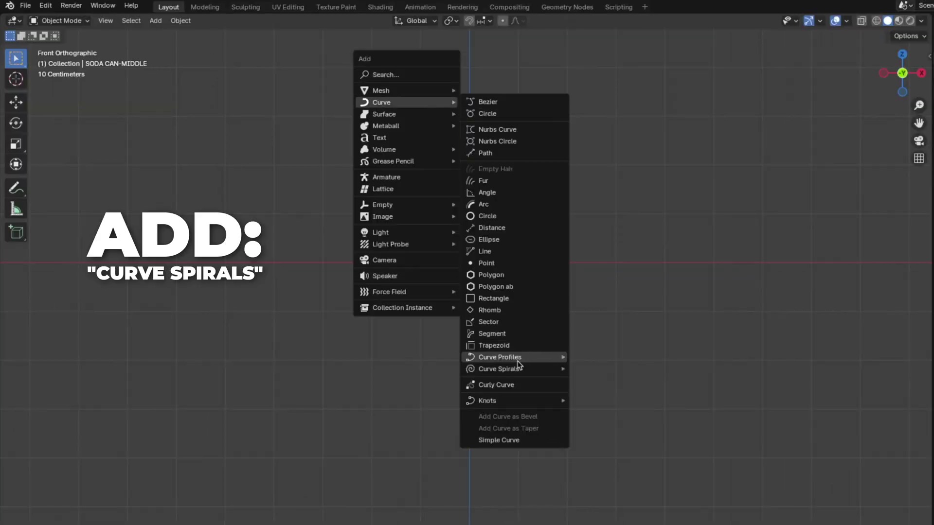
mouse_move(554, 373)
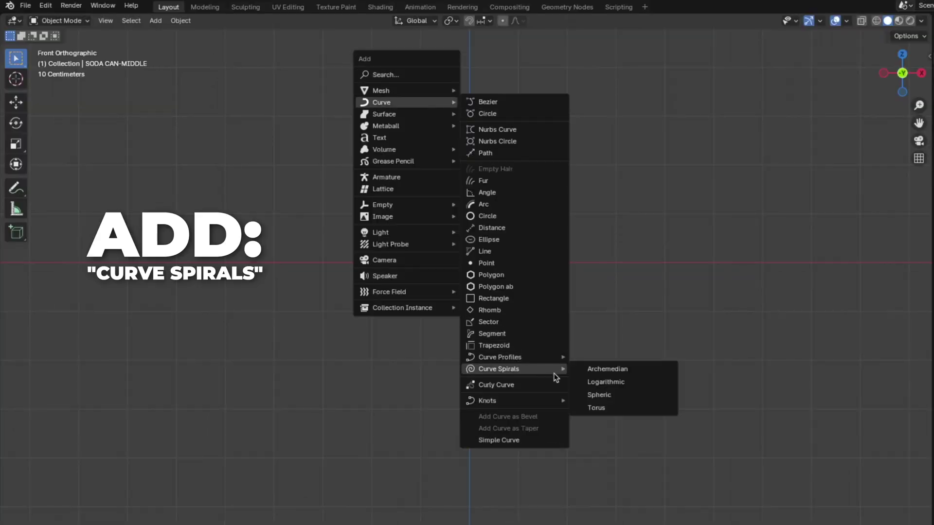
left_click(631, 370)
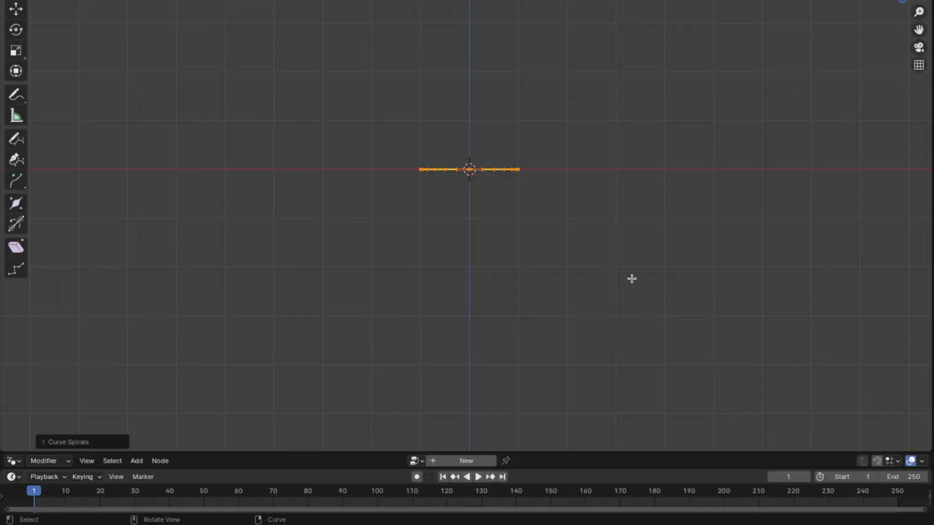
left_click(80, 442)
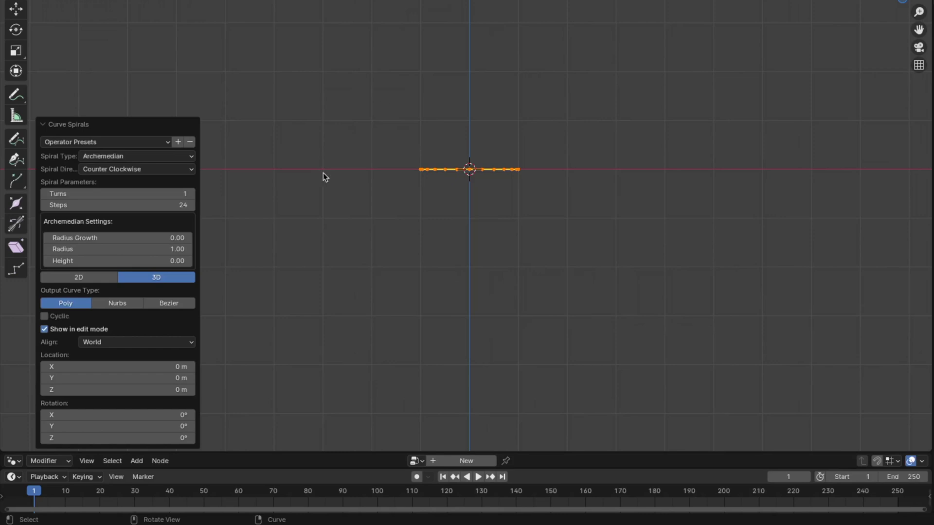
Set the spiral's height to 2, radius 2, steps 64 and turns 3
double_click(125, 261)
type("2")
key("Return")
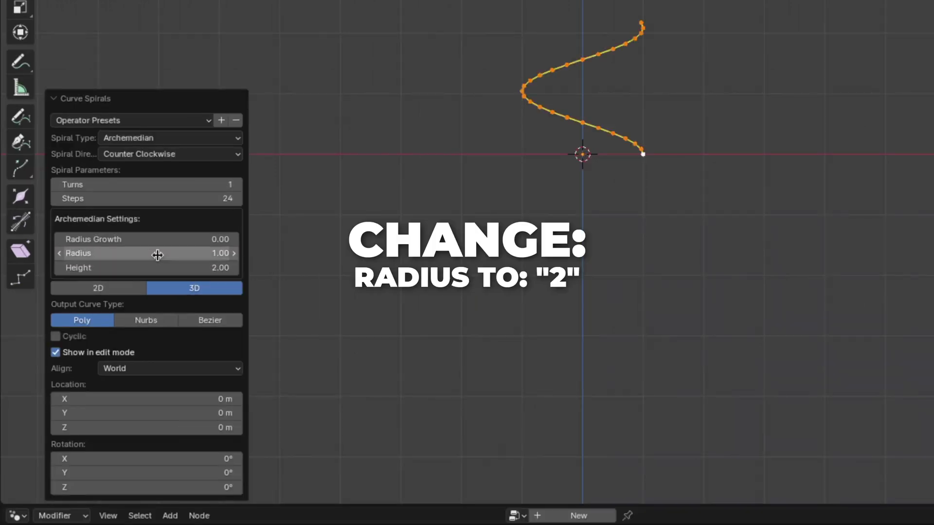
double_click(157, 255)
type("2")
key("Return")
double_click(171, 194)
type("64")
key("Return")
double_click(172, 186)
type("3")
key("Return")
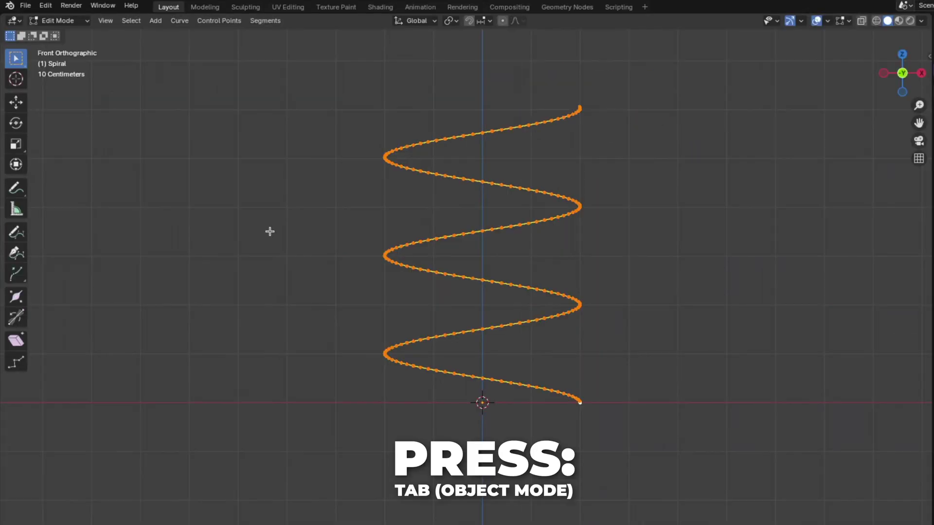
Return to Object Mode, unhide the can and text, and rotate the WATERMELON text to 150° on X
key("Tab")
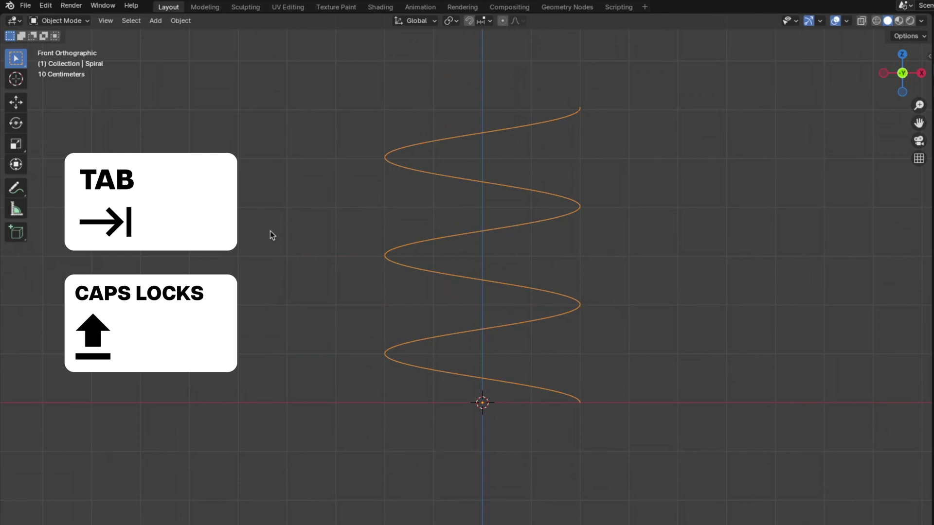
key("alt+h")
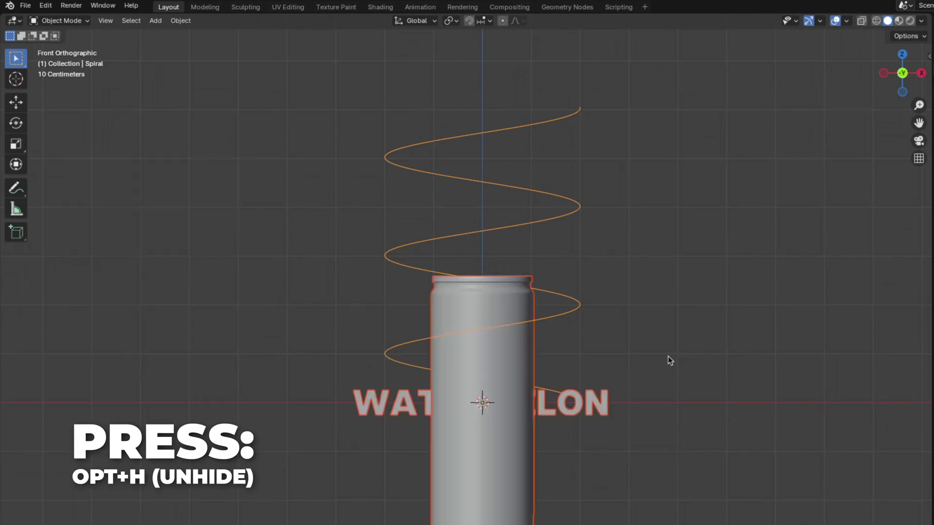
left_click(667, 356)
key("n")
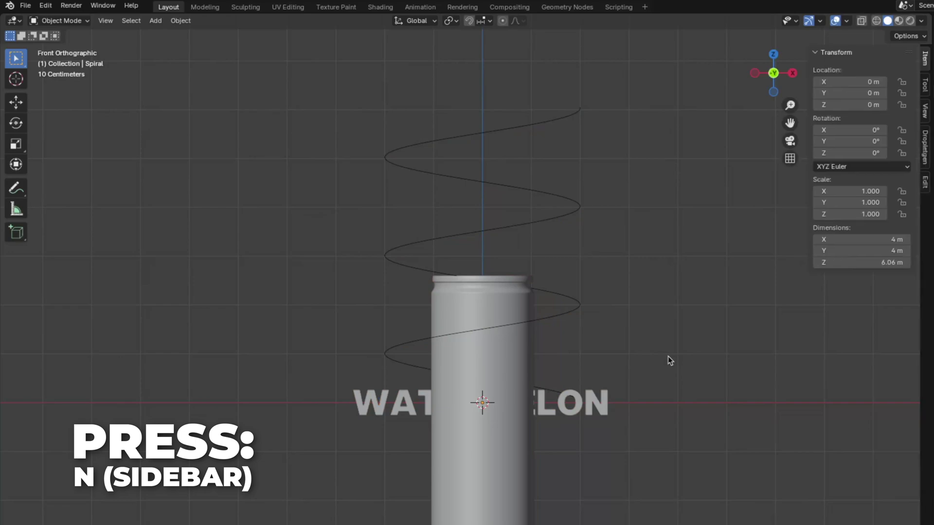
left_click(599, 408)
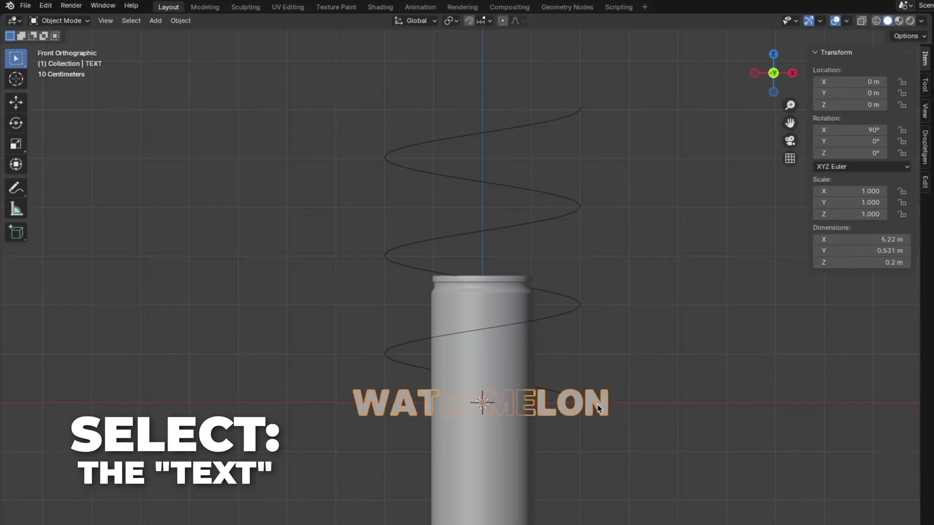
left_click(846, 130)
type("150")
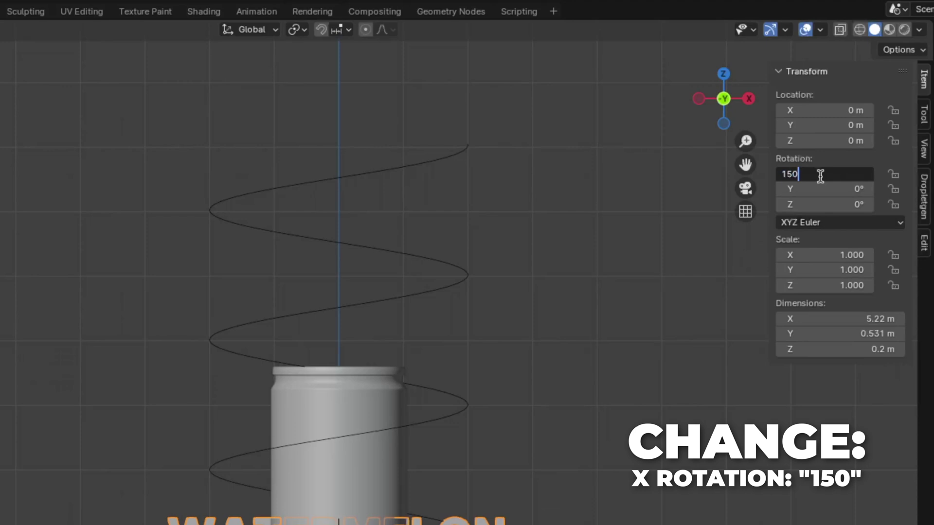
key("Return")
Frame the soda can and scale it to 0.5
left_click(355, 465)
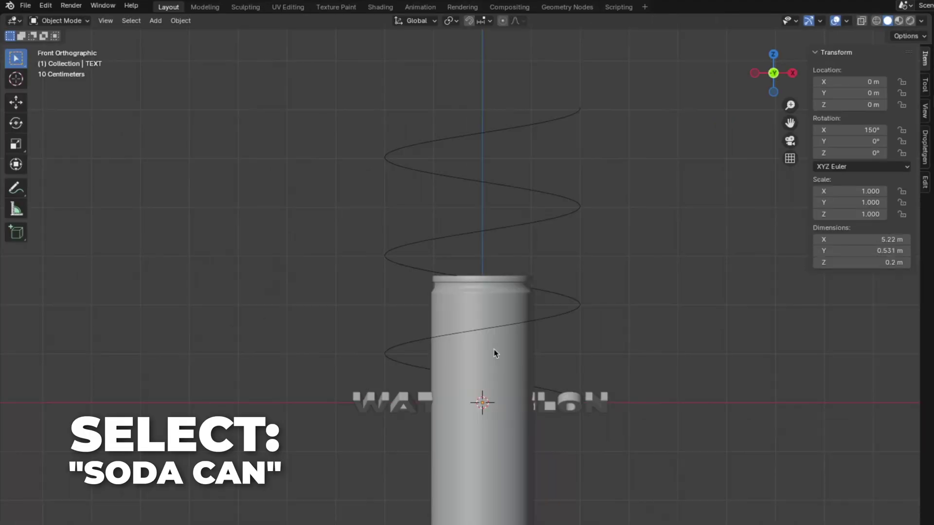
key("KP_Decimal")
type("s")
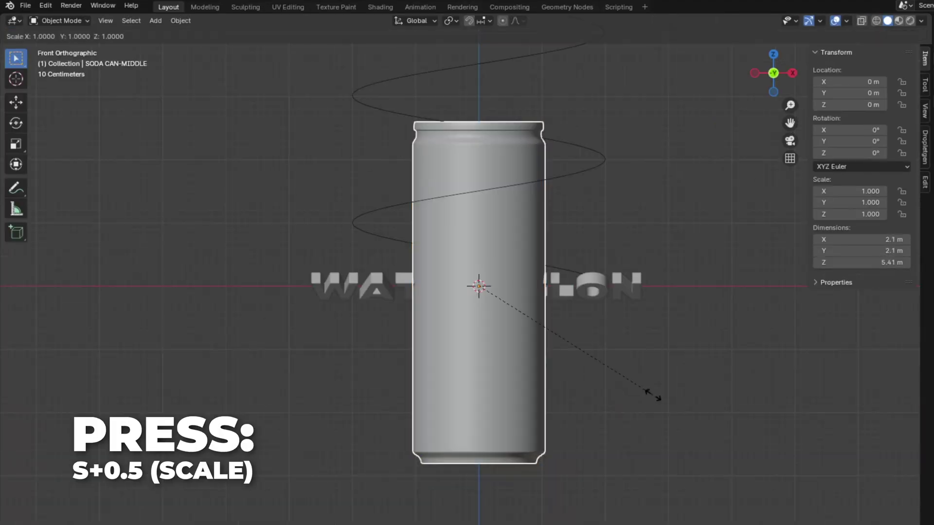
type("0.5")
key("Return")
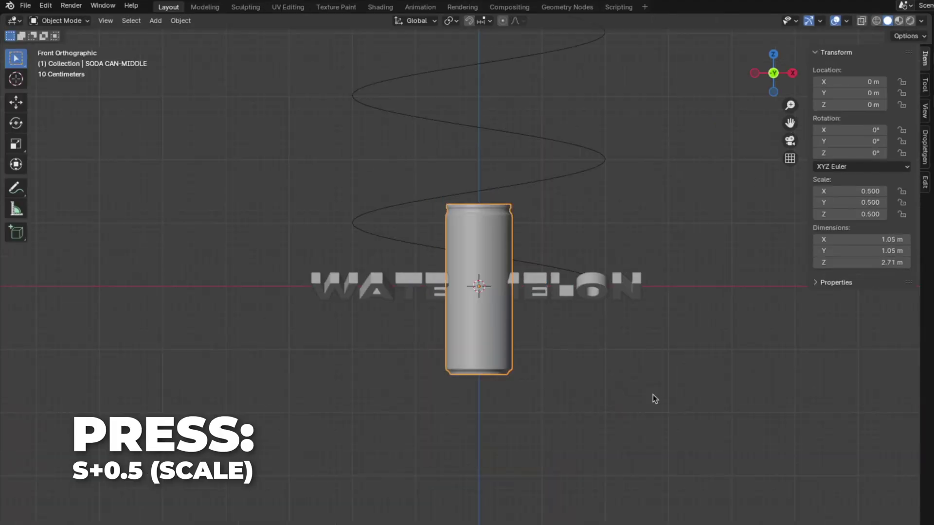
key("ctrl+a")
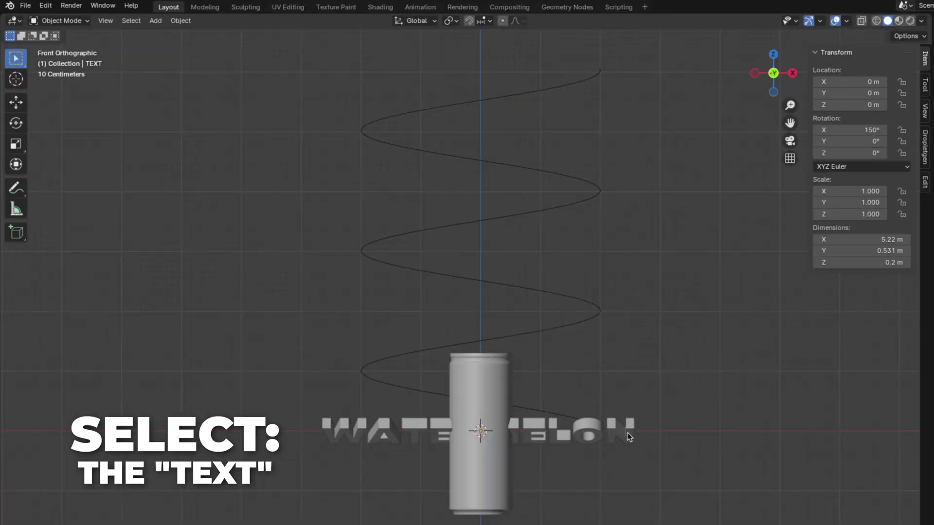
Apply the can's scale, then give the text an Array modifier with X offset factor 1.1
left_click(389, 433)
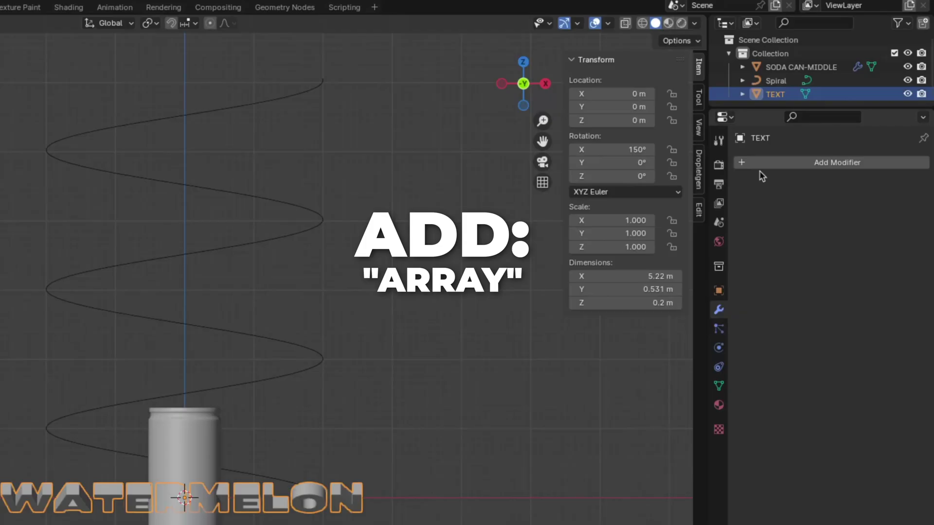
left_click(761, 160)
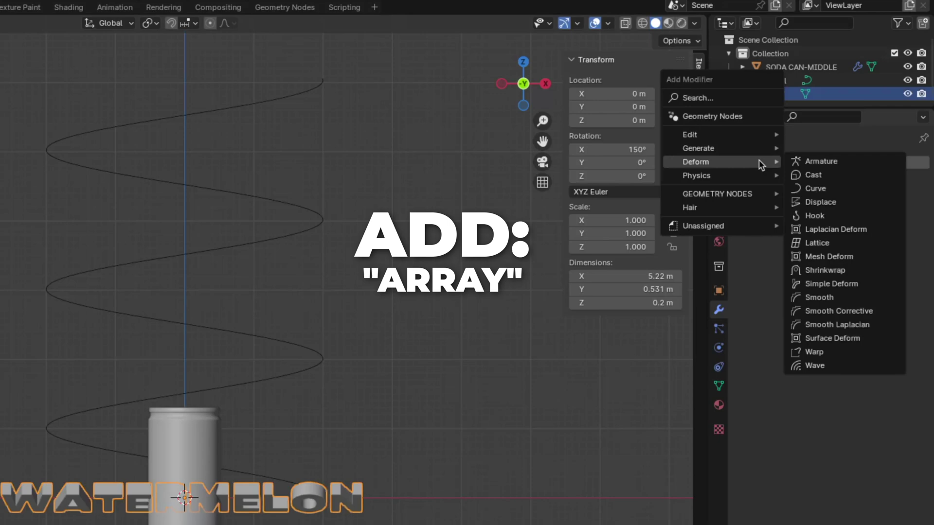
mouse_move(759, 148)
left_click(813, 147)
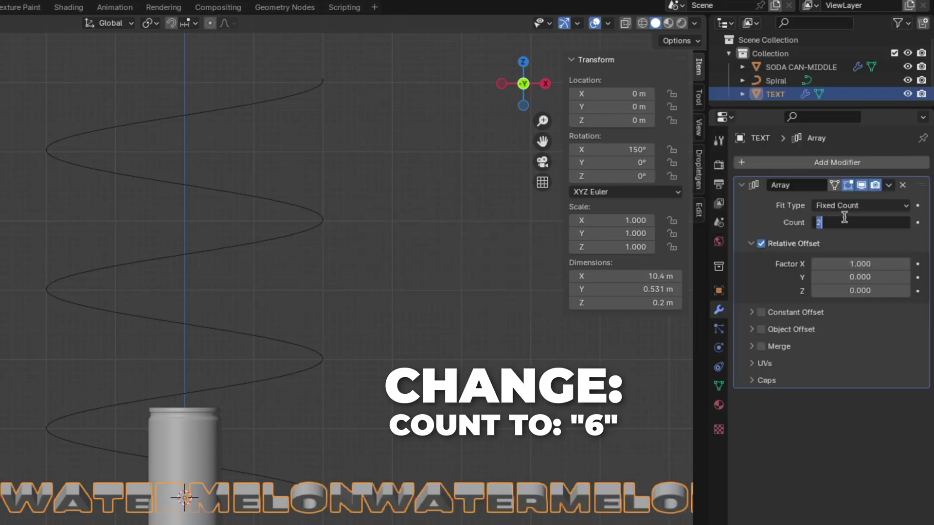
left_click(842, 263)
type("1.")
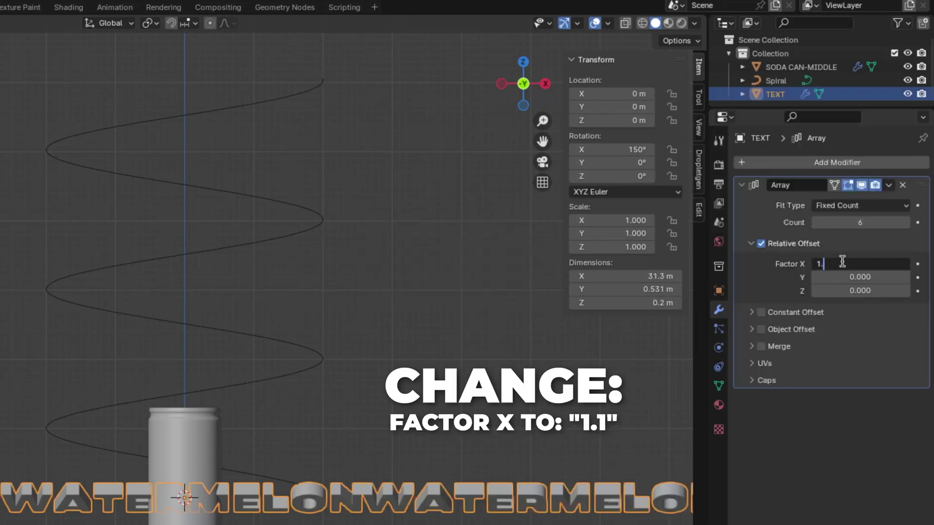
type("1")
key("Return")
Add a Curve modifier to the text using the Spiral as its deform curve
left_click(761, 162)
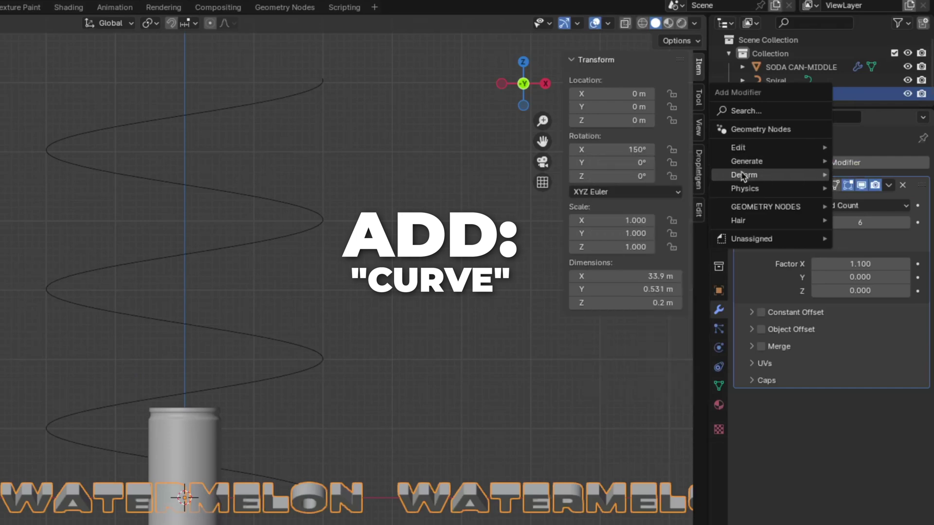
mouse_move(744, 174)
left_click(620, 201)
left_click(902, 419)
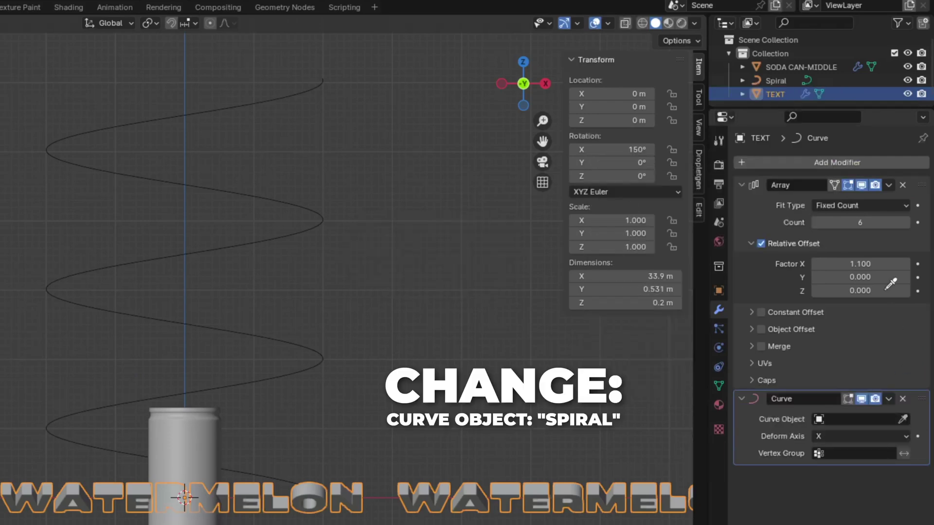
left_click(784, 82)
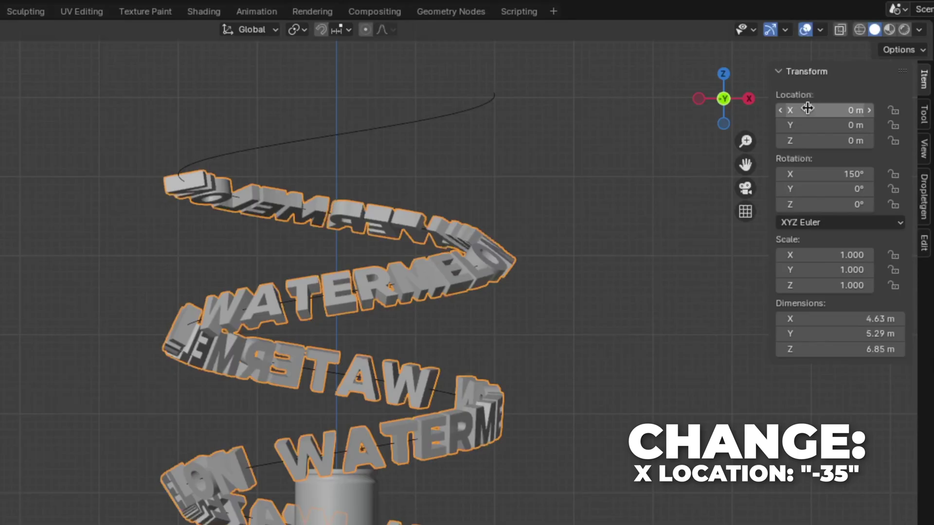
Keyframe the text's X location at -35 m, then re-key it at 1 m
left_click(808, 109)
type("-35")
key("Return")
right_click(807, 109)
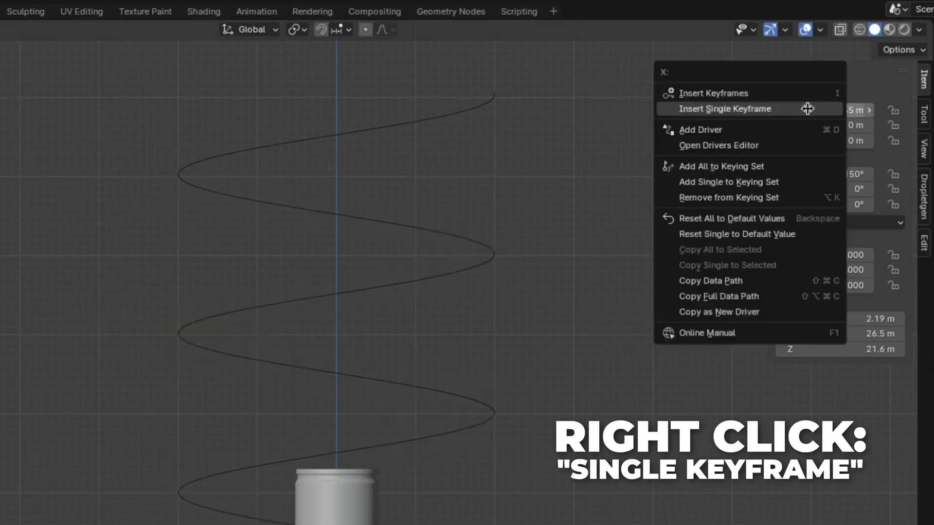
left_click(807, 109)
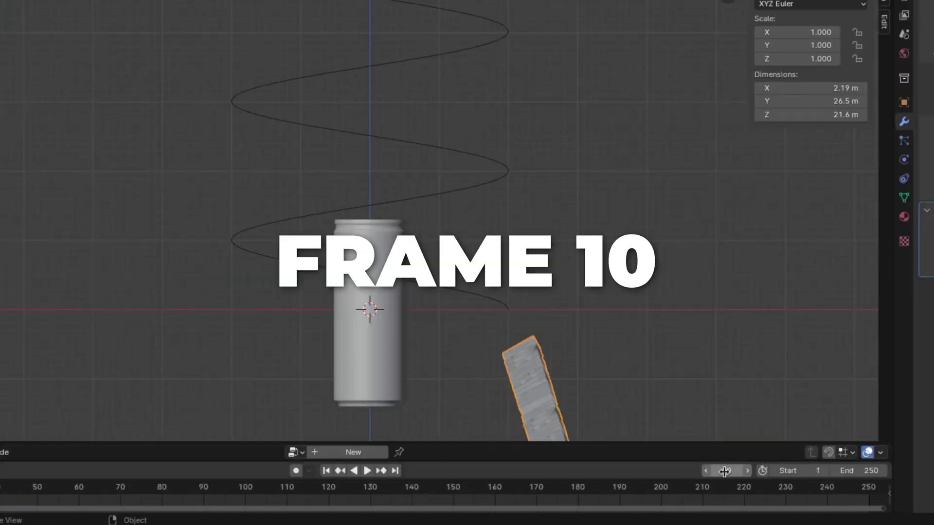
double_click(815, 111)
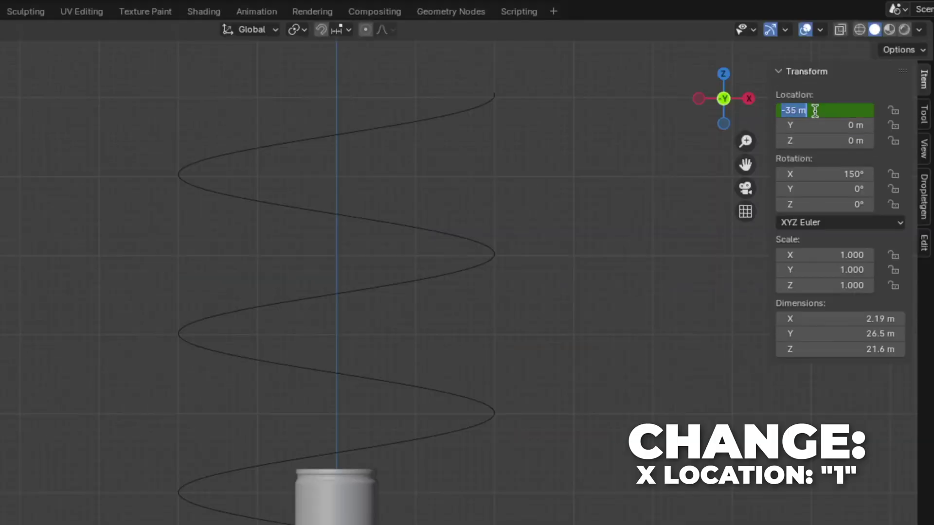
type("1")
key("Return")
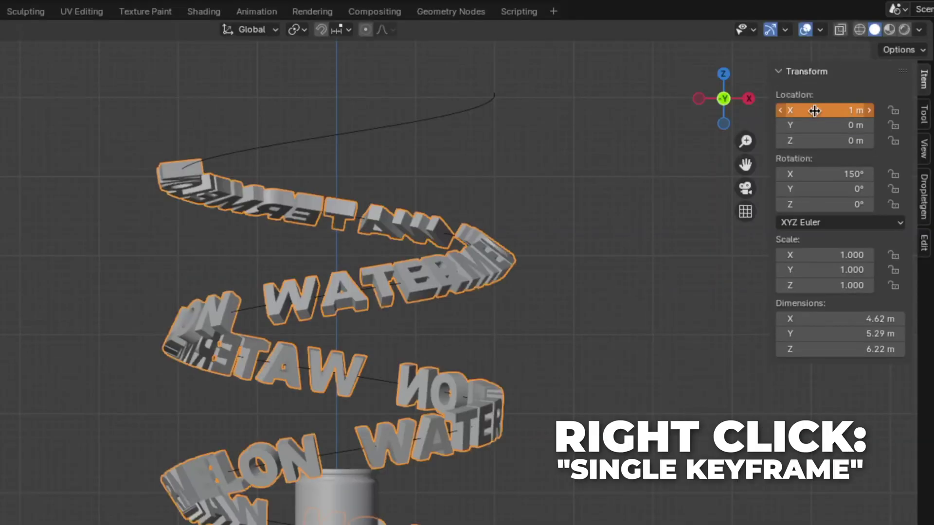
right_click(814, 110)
left_click(815, 110)
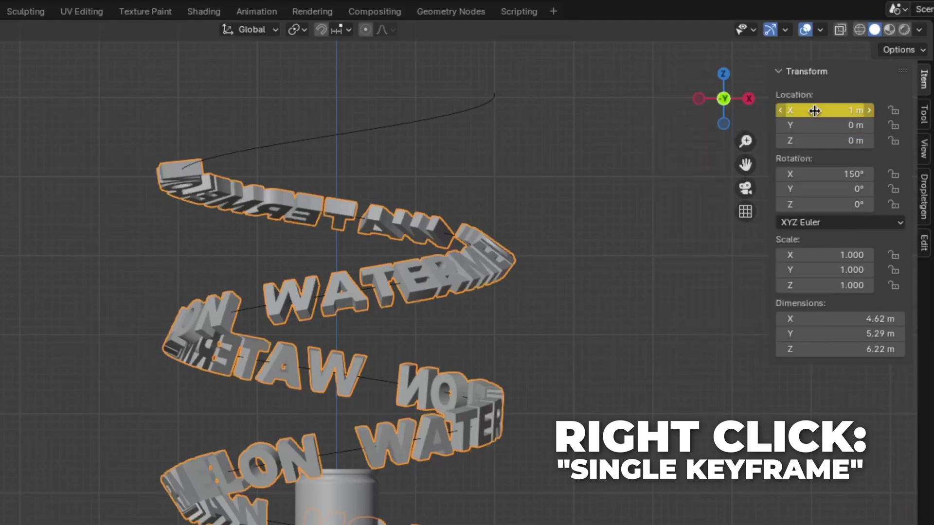
At frame 80, keyframe the text's X location at 3 m
double_click(729, 475)
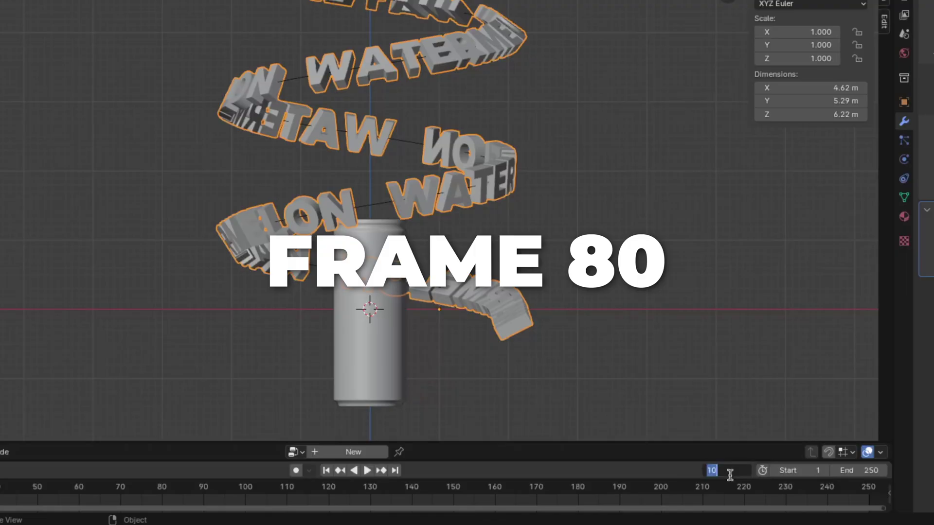
type("80")
key("Return")
double_click(833, 111)
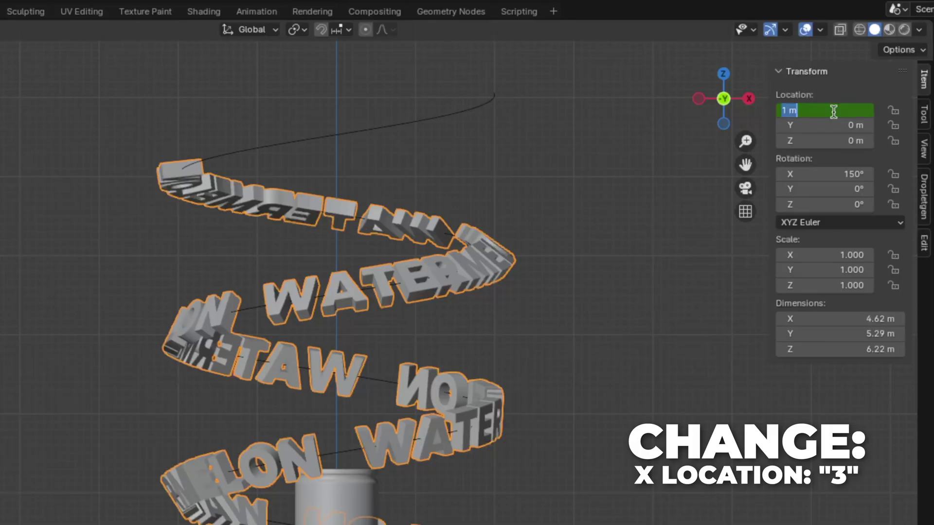
type("3")
key("Return")
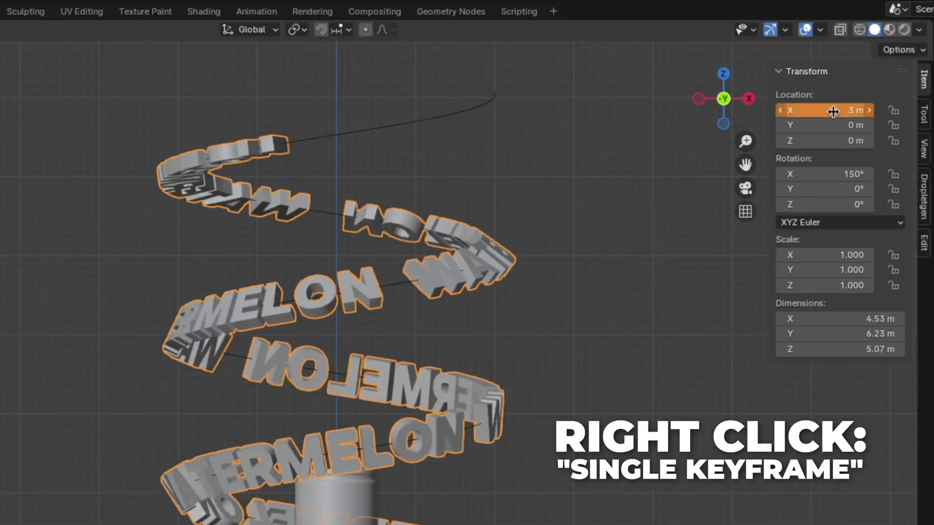
right_click(833, 111)
left_click(820, 117)
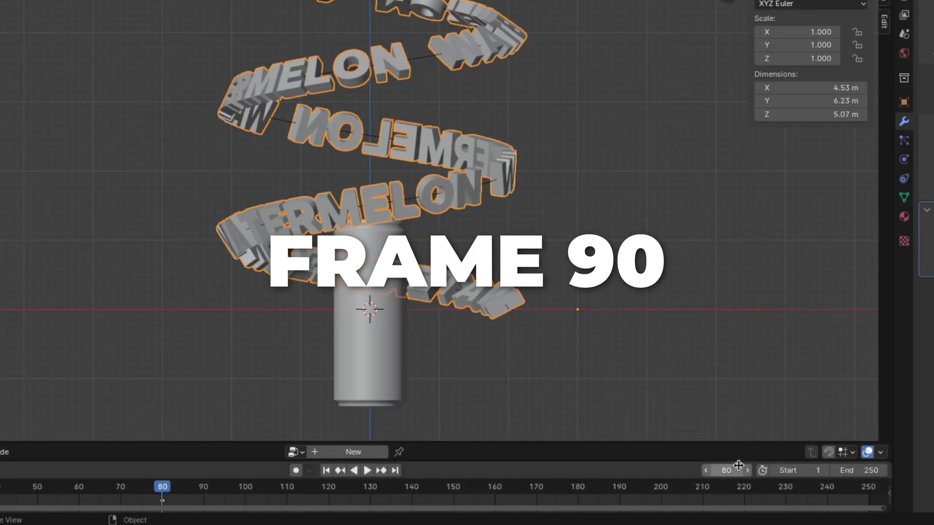
Move to frame 90 and keyframe the text's X location at 40 m
double_click(737, 471)
type("90")
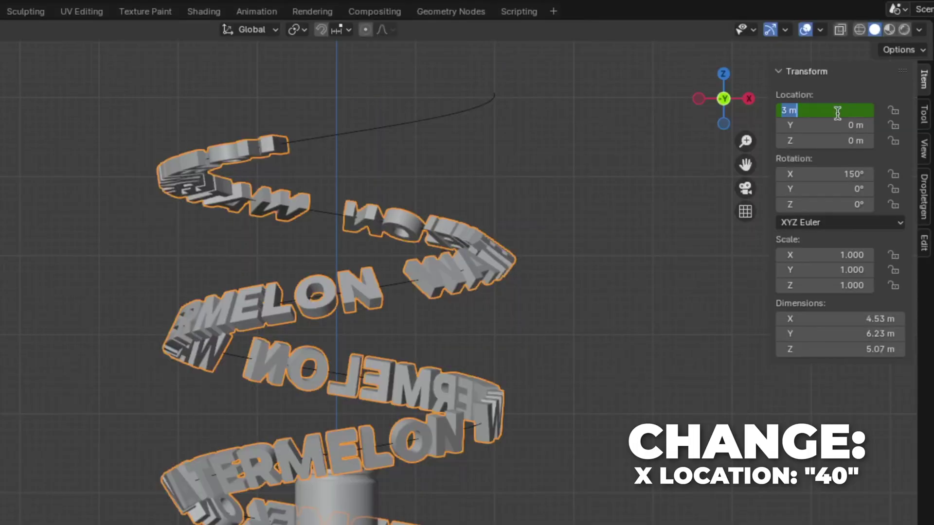
type("0")
key("Return")
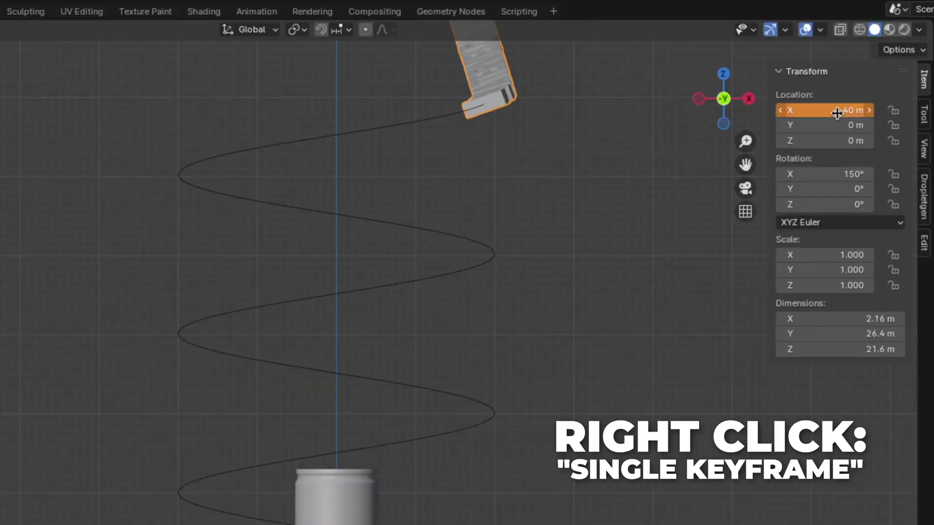
right_click(836, 113)
left_click(836, 113)
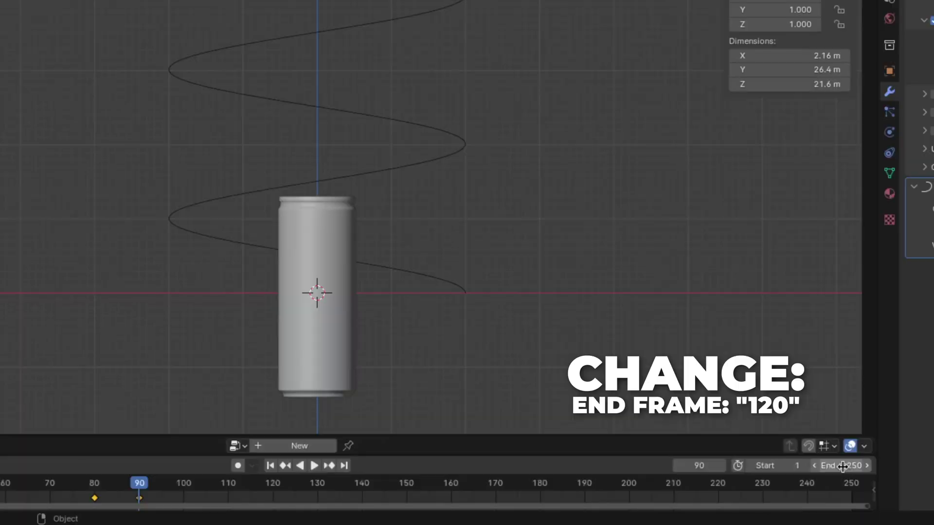
Set the animation's end frame to 120
double_click(842, 465)
type("120")
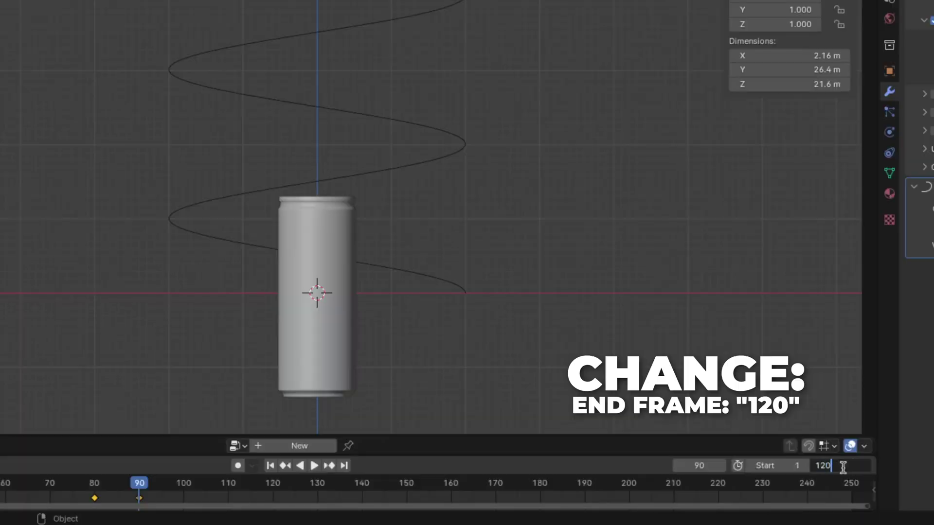
key("Return")
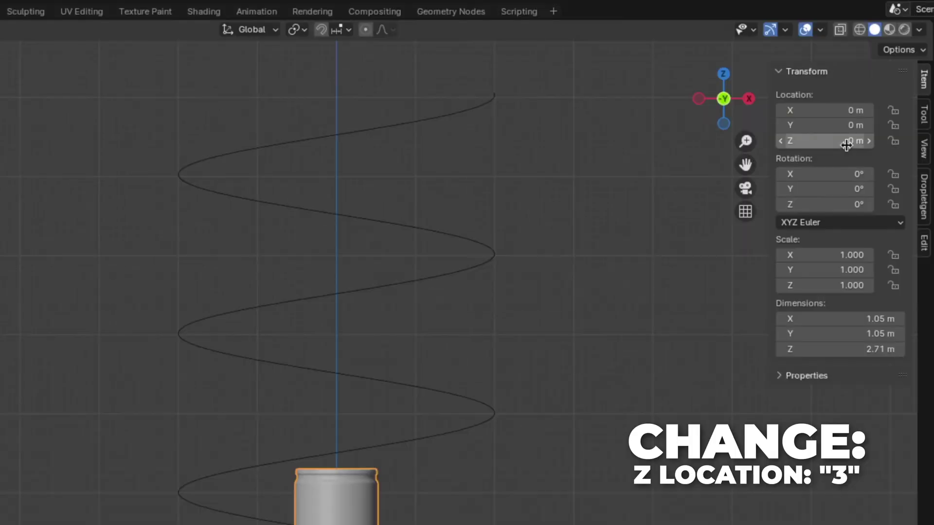
Raise the can to Z location 3 m and keyframe it on frame 1
type("3")
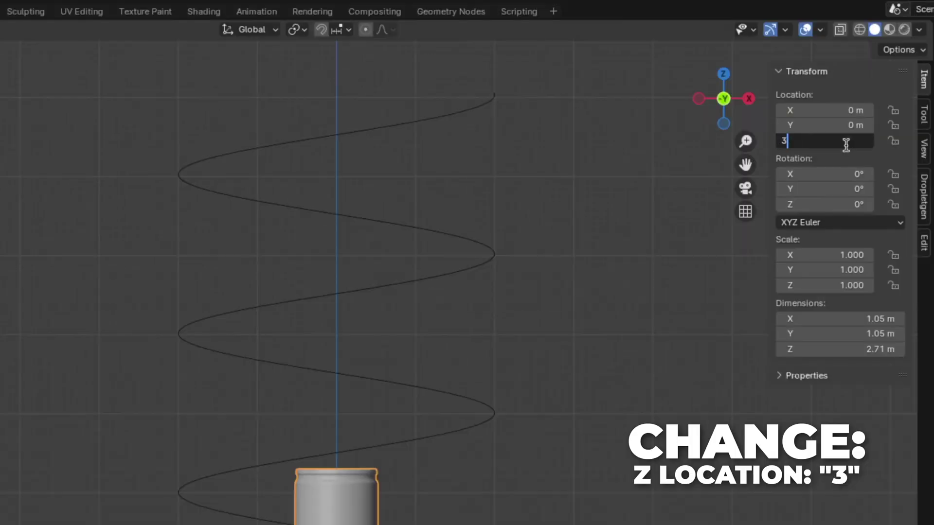
key("Return")
right_click(845, 141)
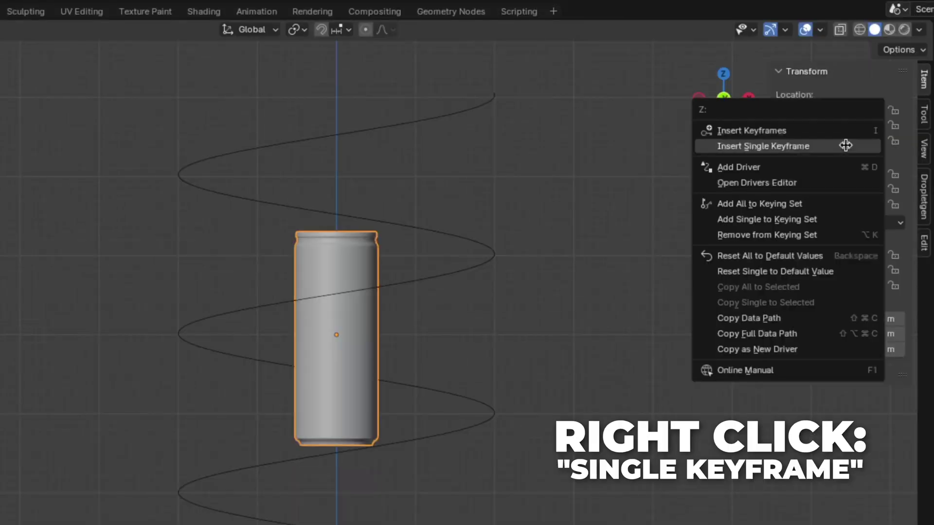
left_click(844, 147)
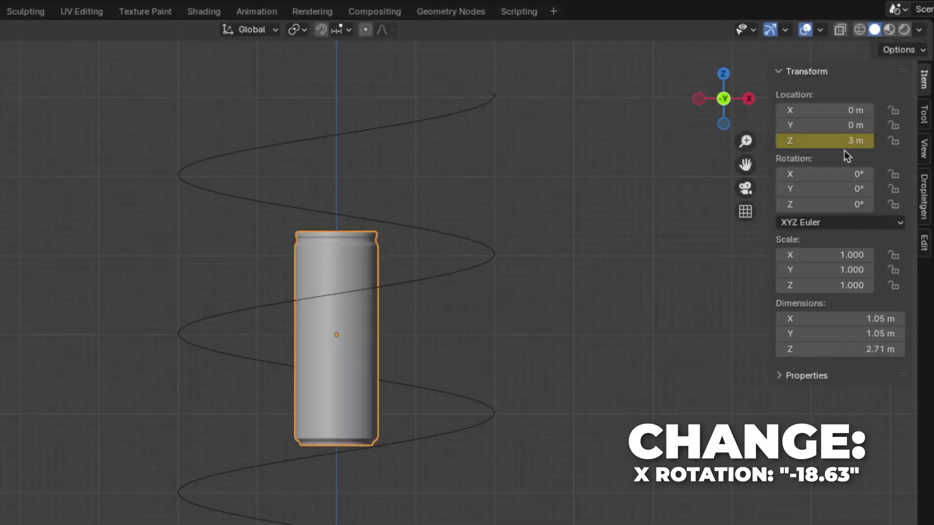
Rotate the can to X -18.63°, Y -1.2865°, Z 41.395°
left_click(711, 121)
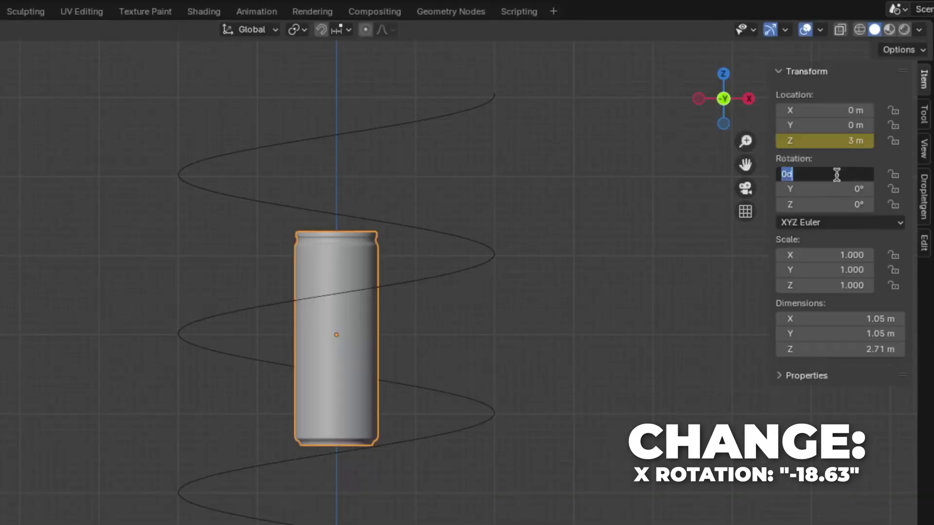
type("-18.63")
key("Return")
left_click(835, 188)
type("-")
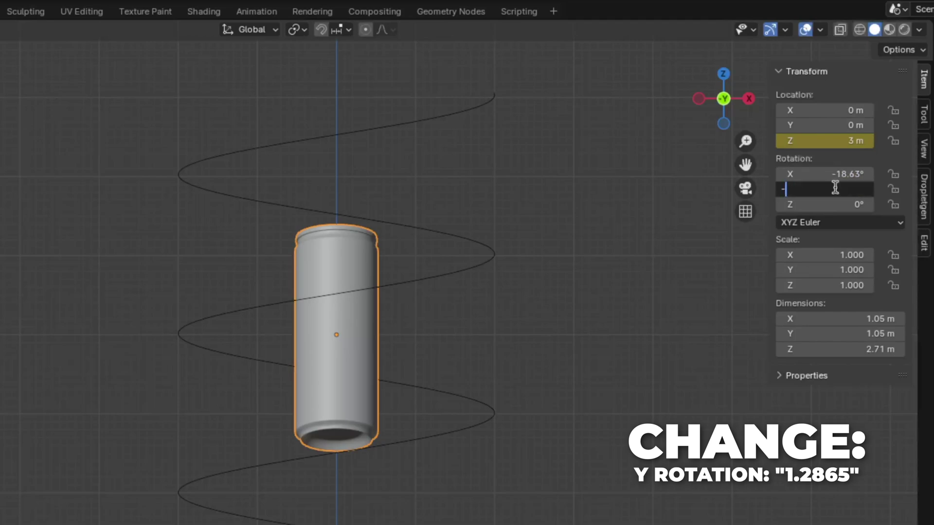
type("1.2865")
key("Return")
left_click(832, 204)
type("41.395")
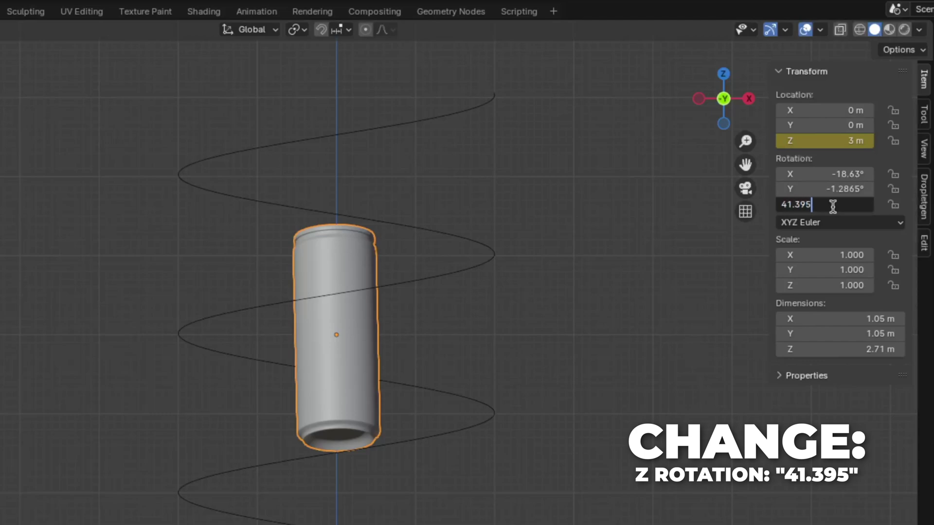
key("Return")
Keyframe the frame-1 rotation, then on frame 20 keyframe the can's height at 3.1 m
key("i")
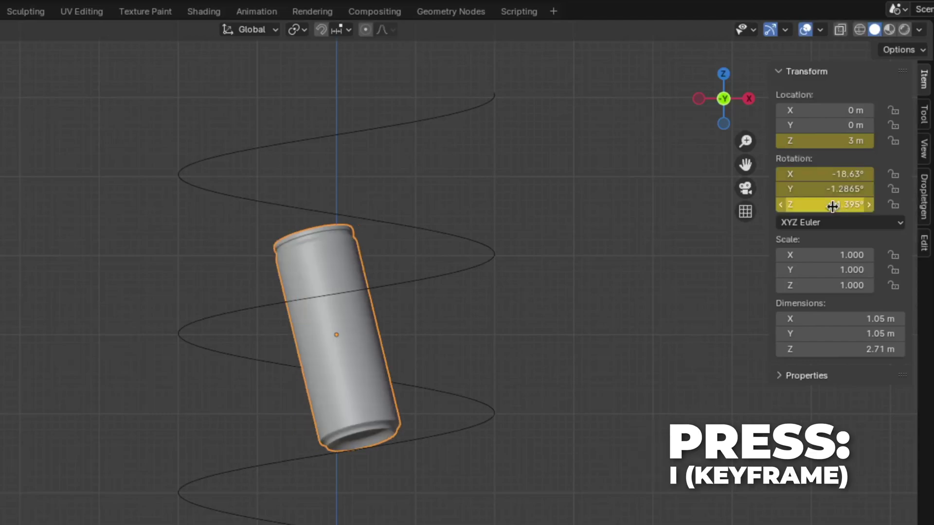
double_click(726, 473)
type("20")
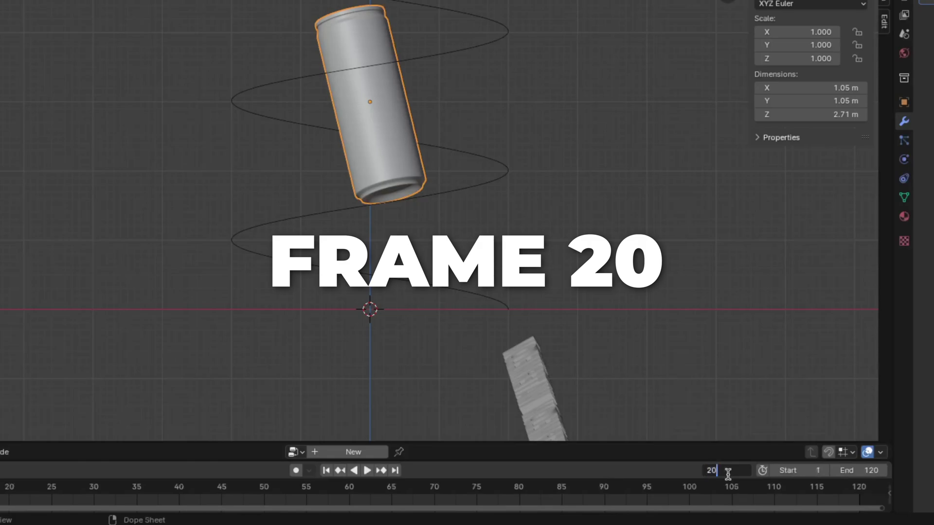
key("Return")
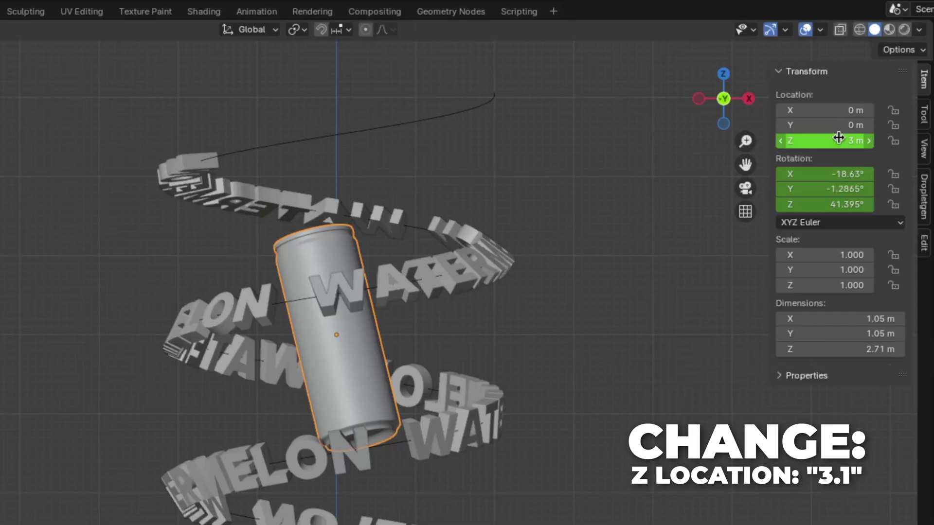
left_click(838, 138)
type("3.")
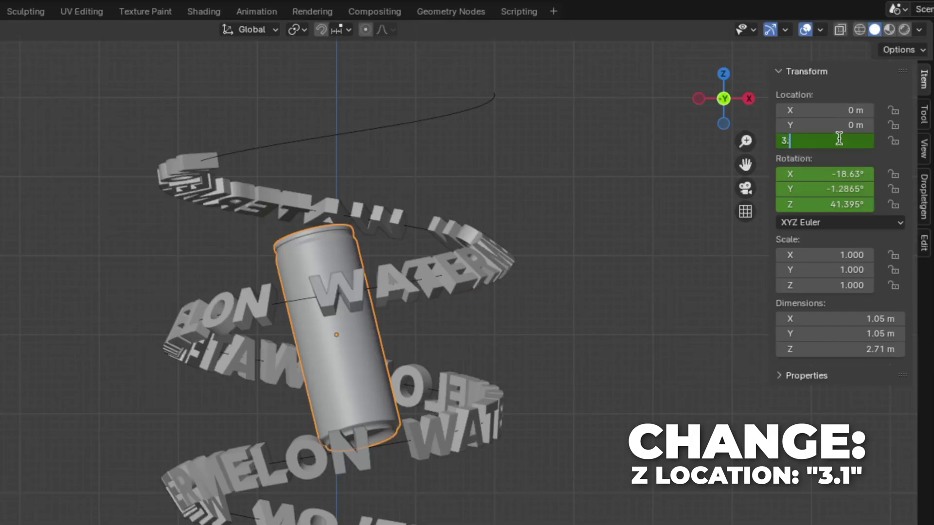
type("1")
key("Return")
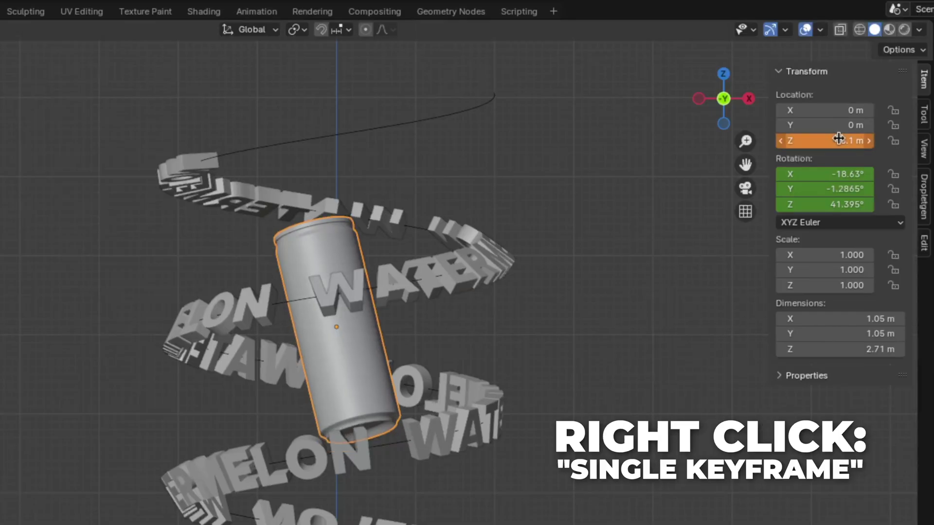
right_click(839, 138)
left_click(780, 140)
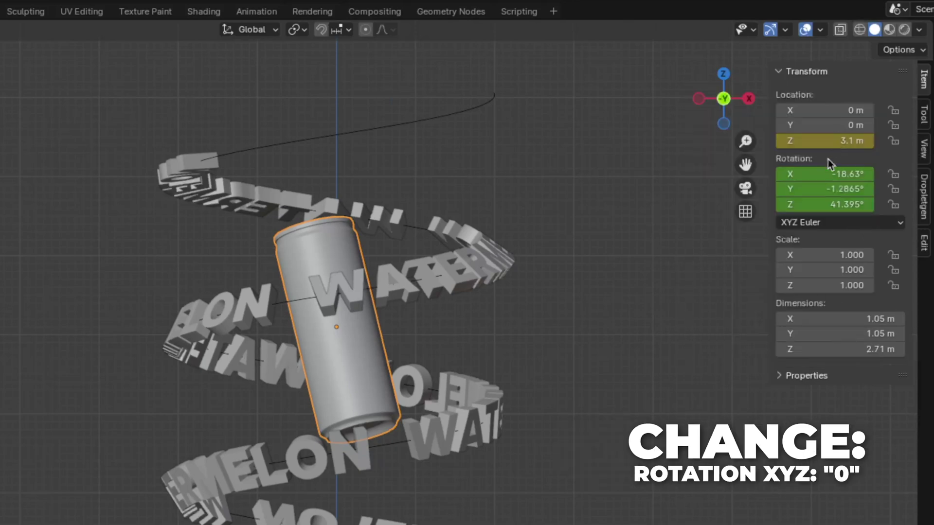
Reset the can's rotation to 0° on all axes, keyframe it, and go to frame 90
left_click_drag(828, 174, 827, 204)
type("0")
key("Return")
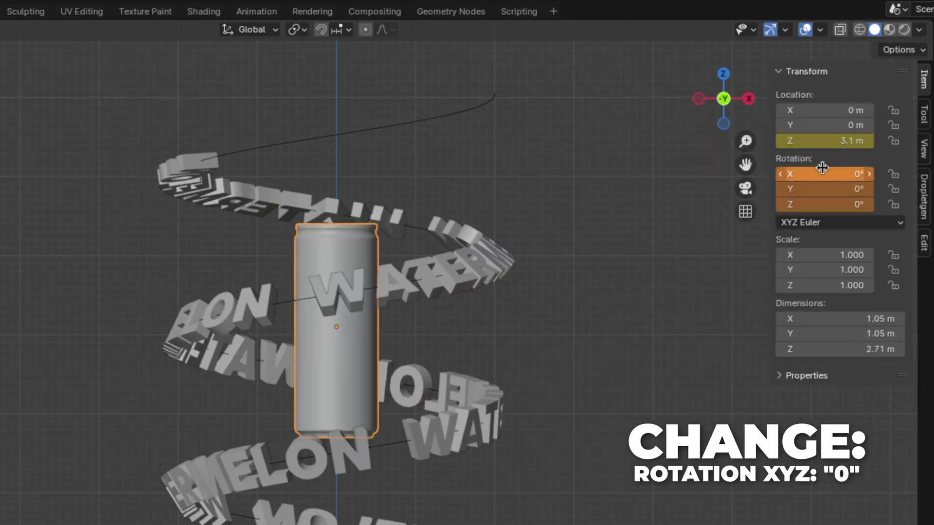
key("i")
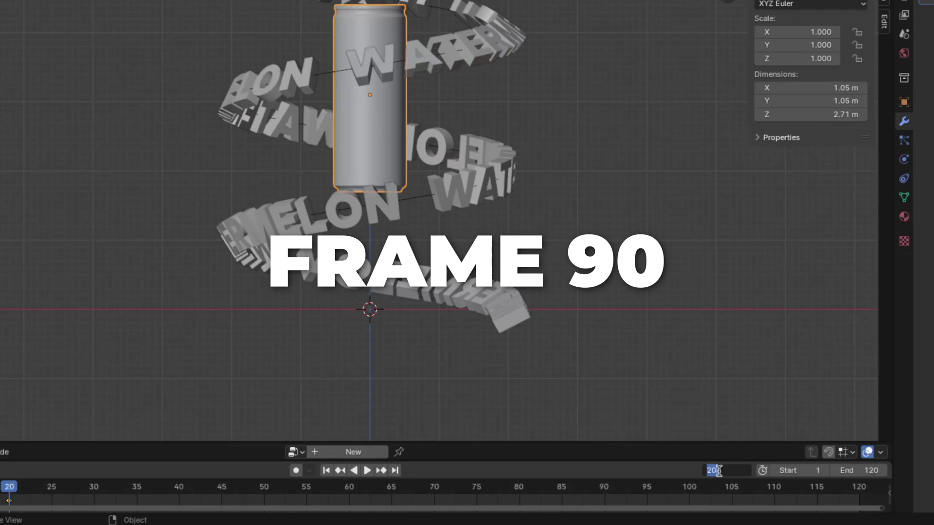
double_click(711, 470)
type("90")
key("Return")
On frame 90, keyframe the can at Z 3.15 m along with its upright rotation
left_click(816, 142)
left_click(816, 143)
type("5")
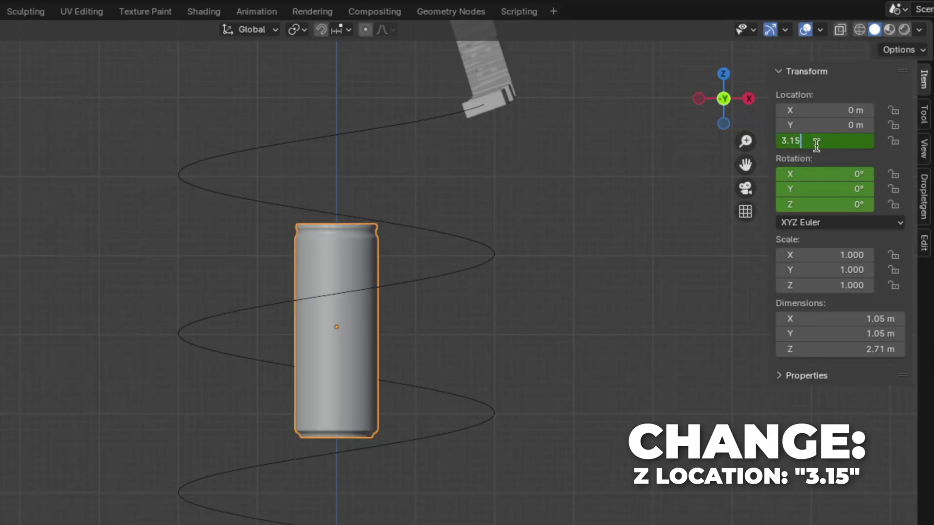
key("Return")
right_click(816, 144)
left_click(812, 144)
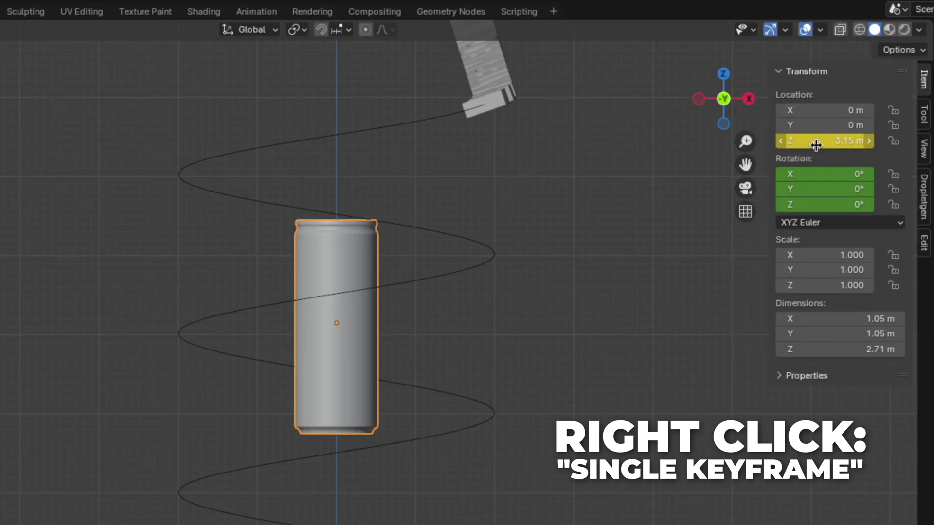
key("i")
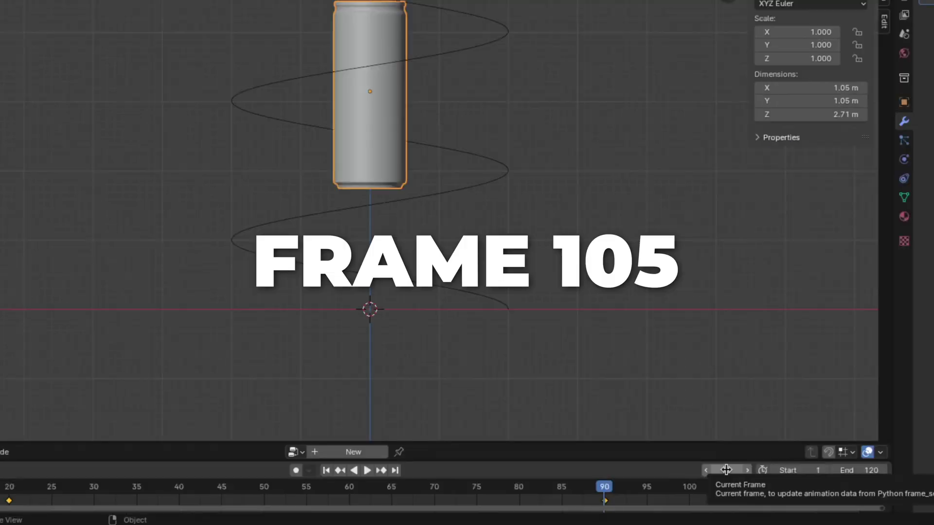
On frame 105, raise the can to Z 3.5 m and keyframe its height
double_click(725, 470)
type("105")
key("Return")
double_click(834, 141)
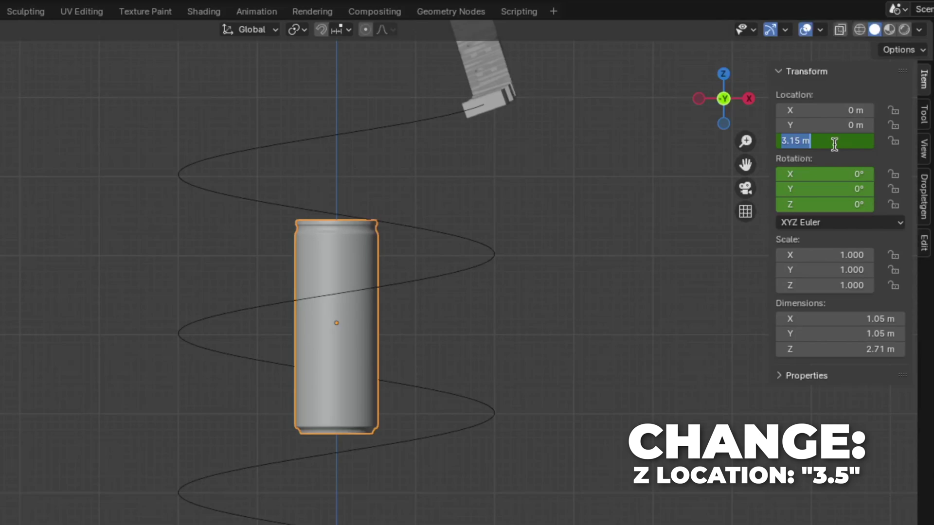
type("3.5")
key("Return")
right_click(834, 144)
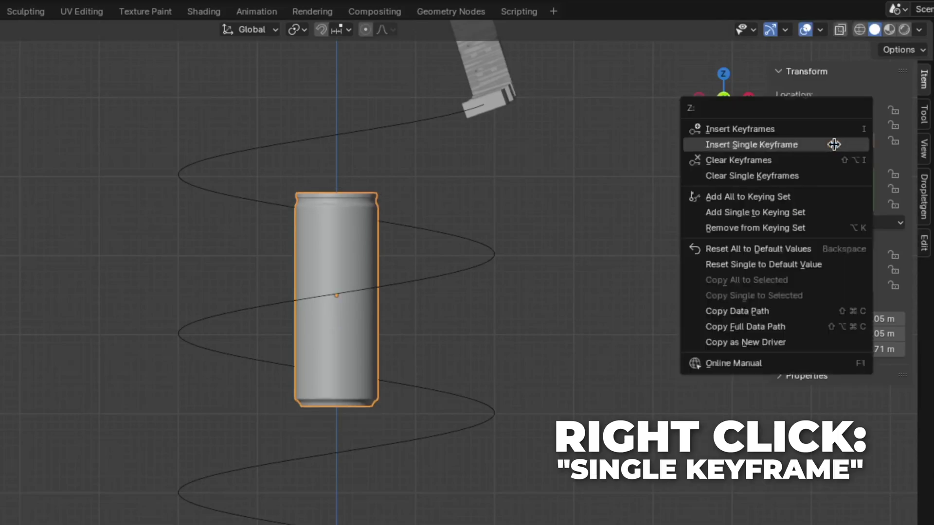
left_click(834, 142)
Spin the can to 360° Z rotation and keyframe the rotation on frame 105
left_click(831, 204)
type("360")
key("Return")
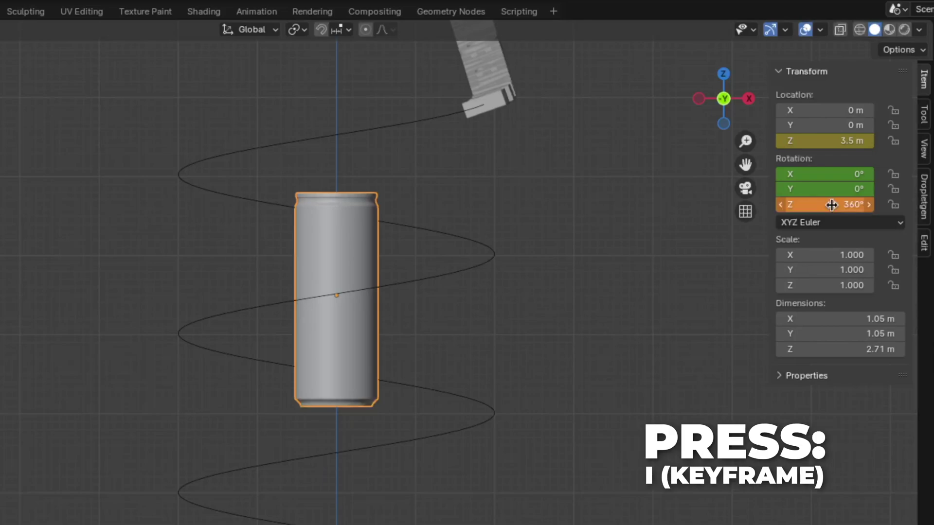
key("i")
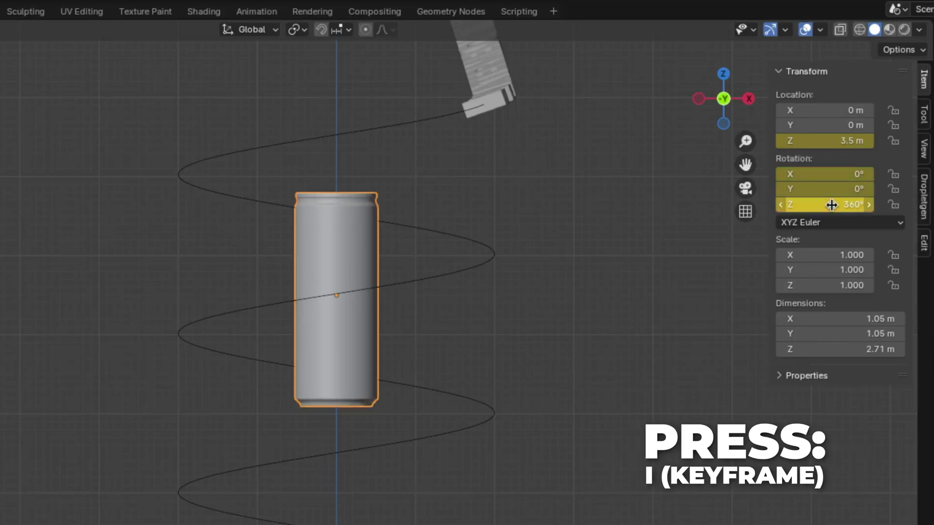
left_click(720, 470)
On frame 120, drop the can to Z -0.85 m and keyframe its height
type("120")
key("Return")
left_click(813, 140)
type("-0.85")
key("Return")
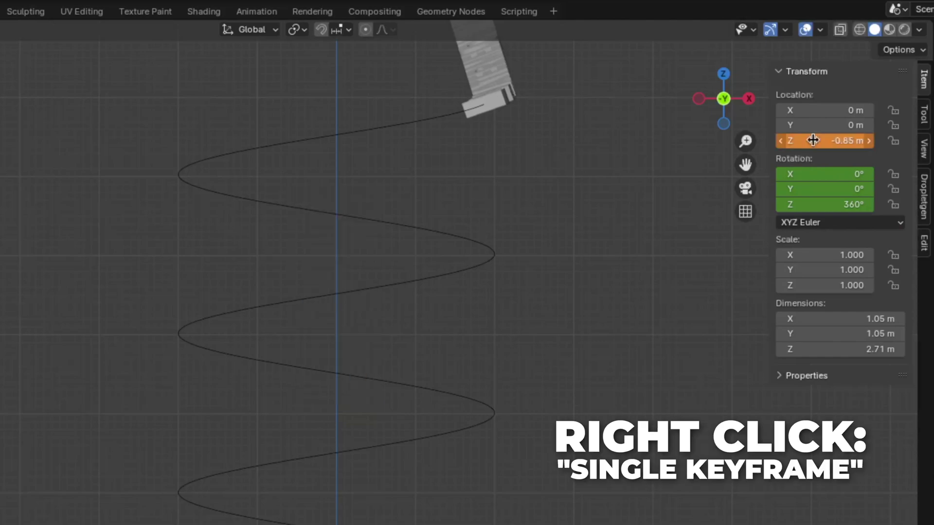
right_click(813, 140)
left_click(812, 138)
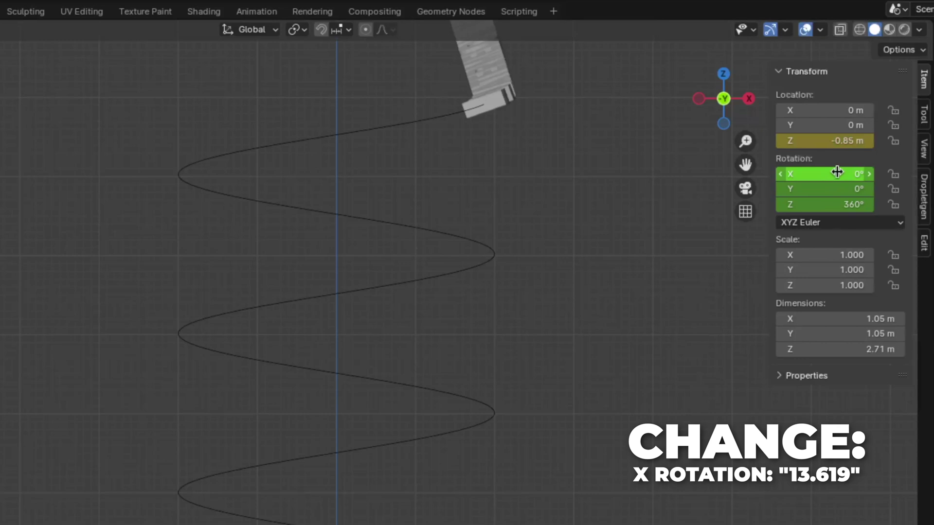
Rotate the can to X -13.619°, Y 11.013°, Z 437.83° and keyframe the rotation
left_click(836, 172)
type("-13.619")
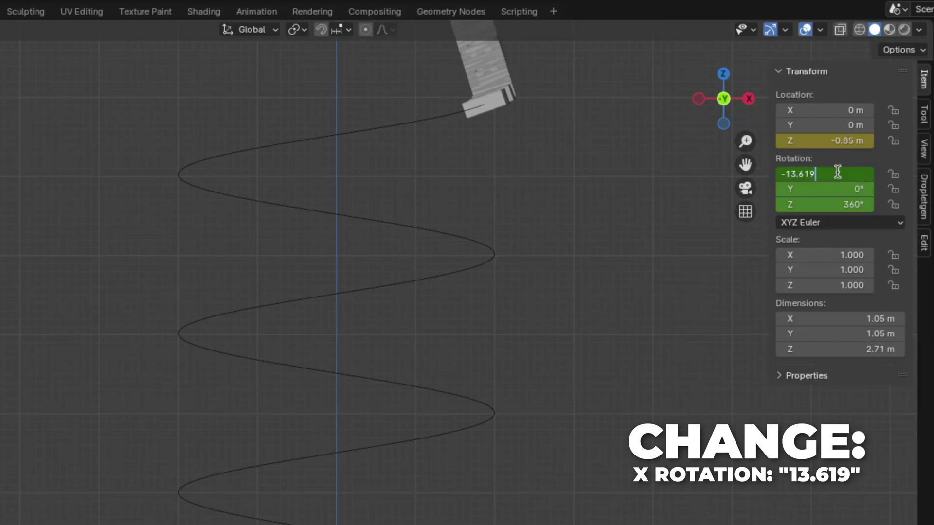
key("Return")
left_click(836, 189)
type("11.013")
key("Return")
left_click(835, 205)
type("437")
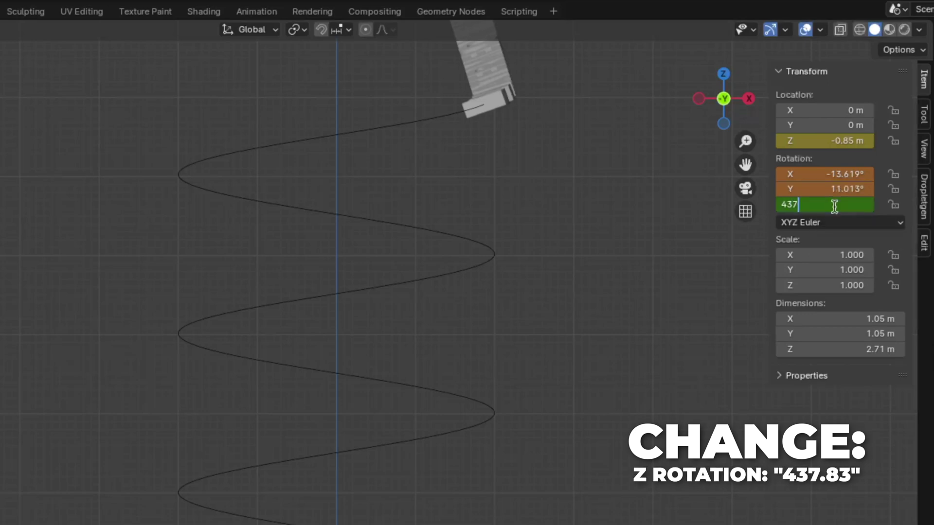
key("Return")
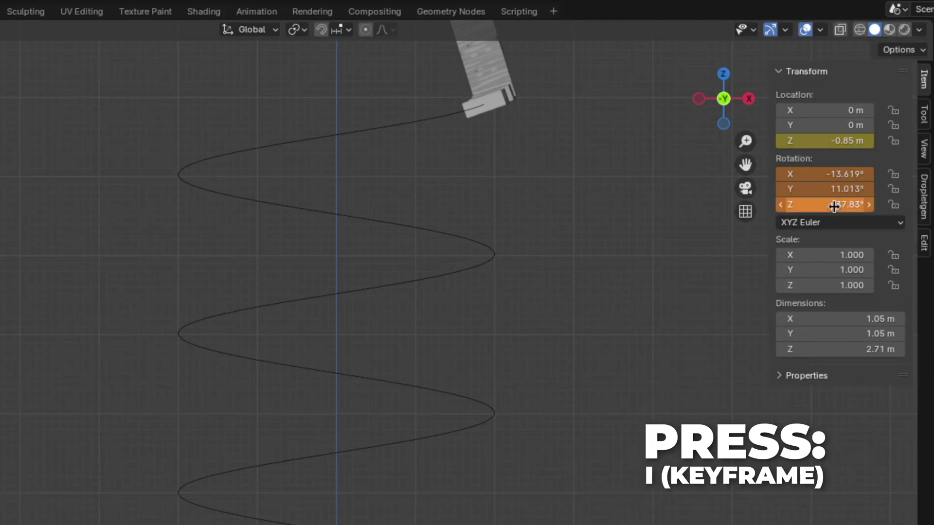
key("i")
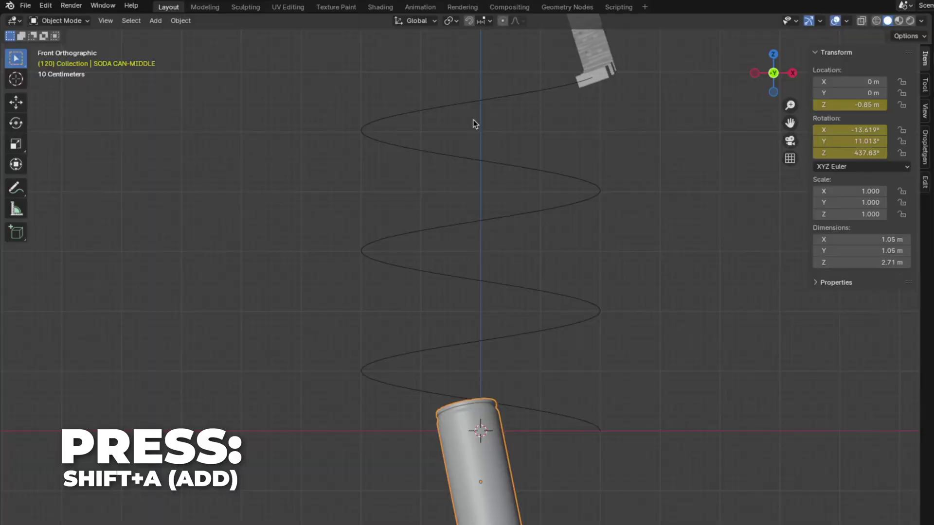
Add a camera and set its focal length to 125 mm
key("shift+a")
mouse_move(476, 122)
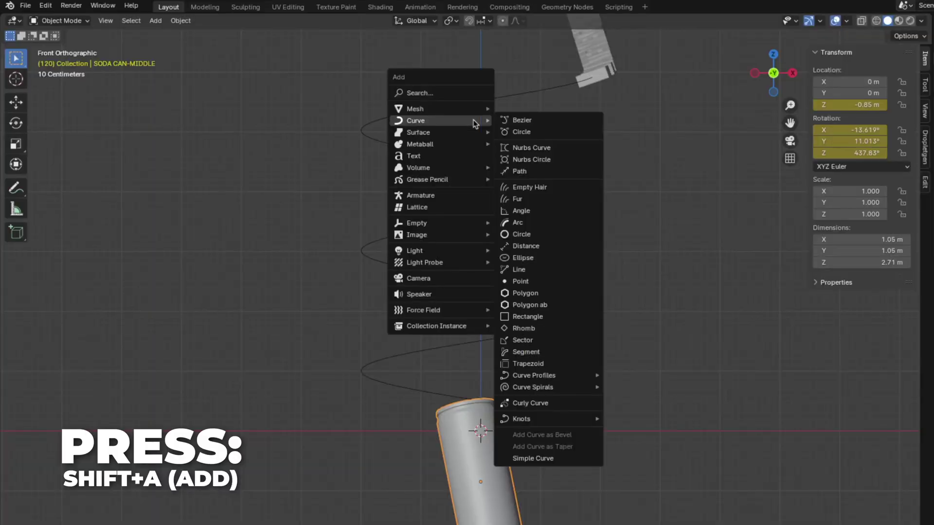
left_click(456, 281)
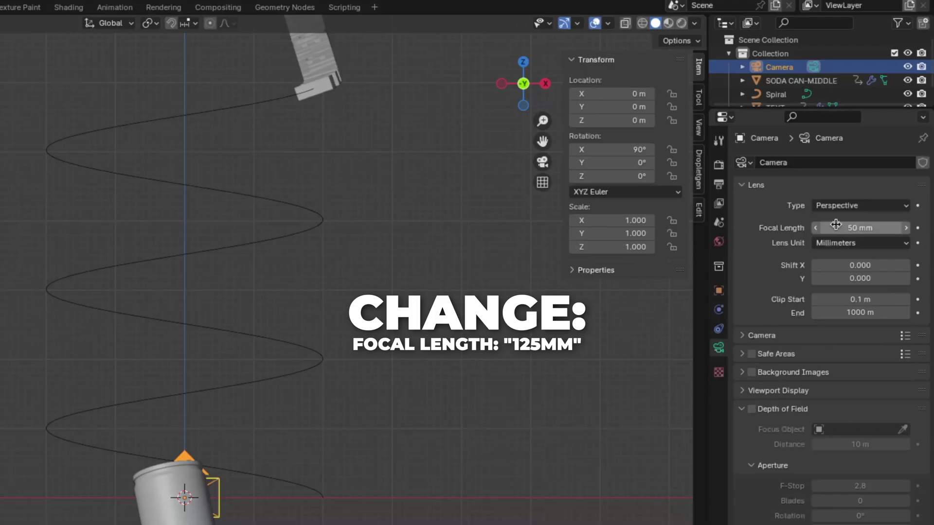
double_click(836, 227)
type("125")
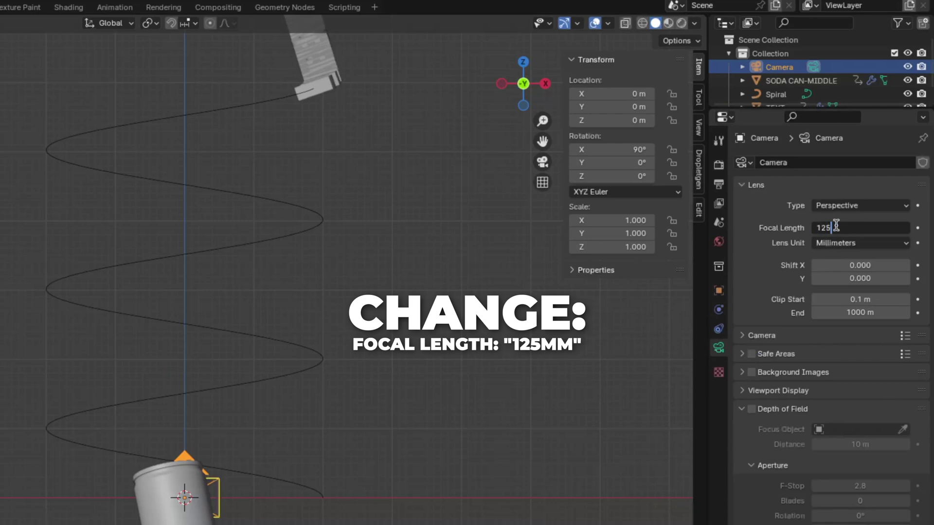
key("Return")
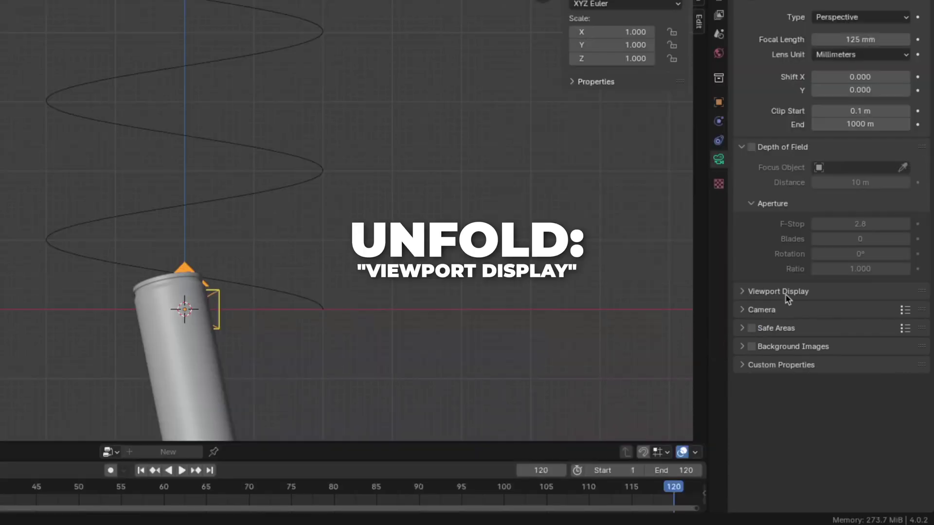
Set the camera's passepartout to 1 and enable the Center composition guide
left_click(786, 294)
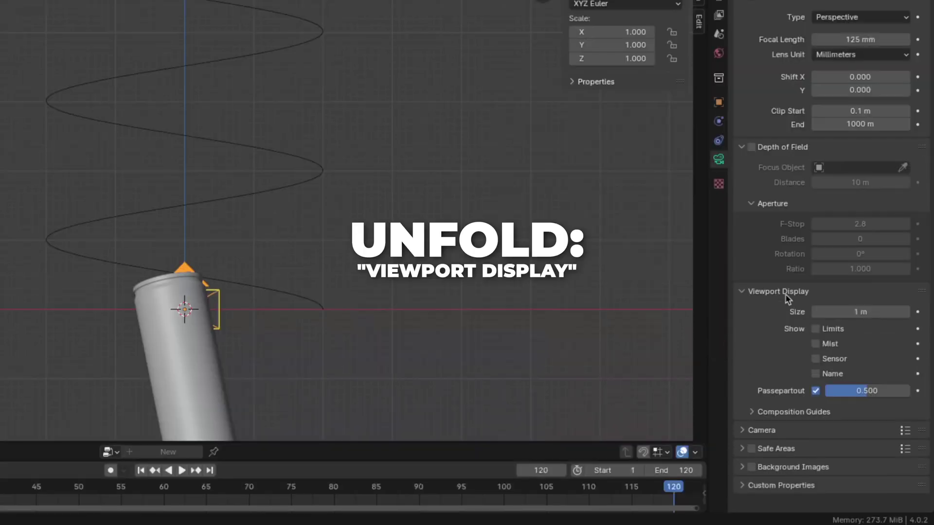
double_click(865, 390)
type("1")
key("Return")
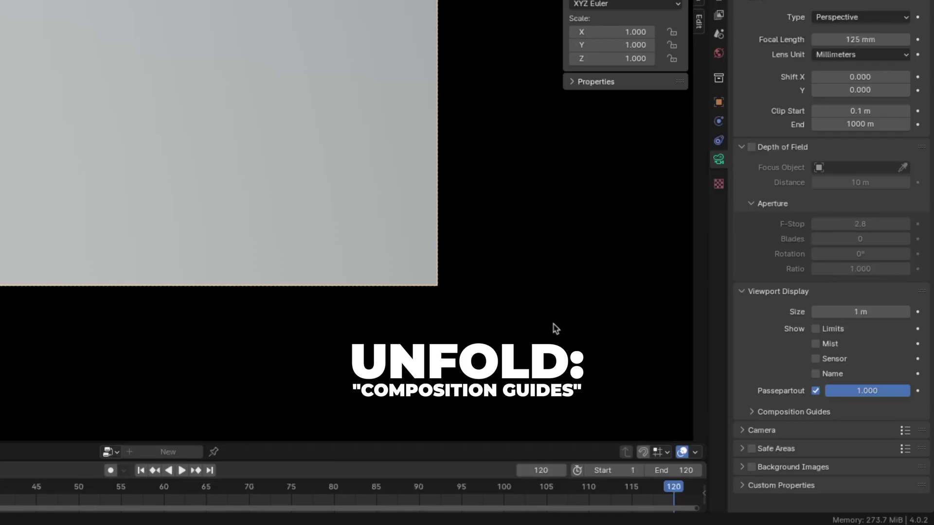
left_click(785, 413)
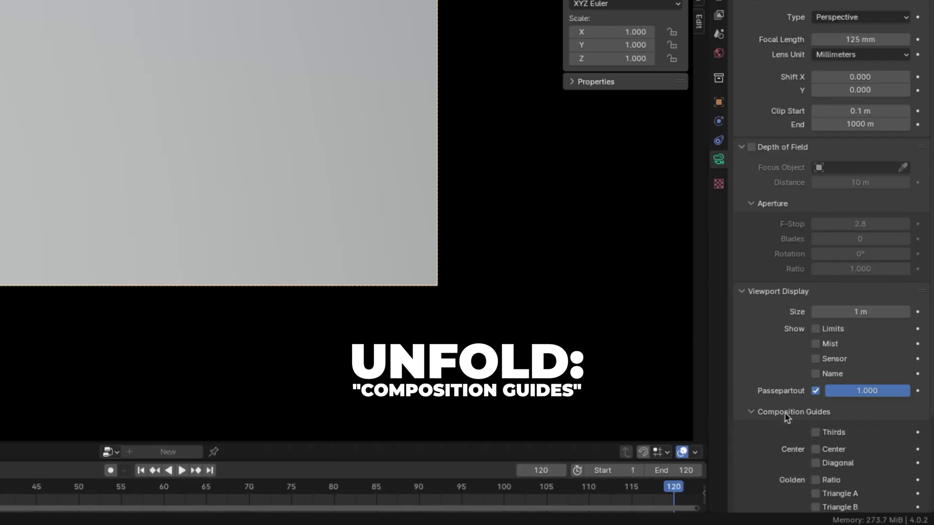
left_click(815, 449)
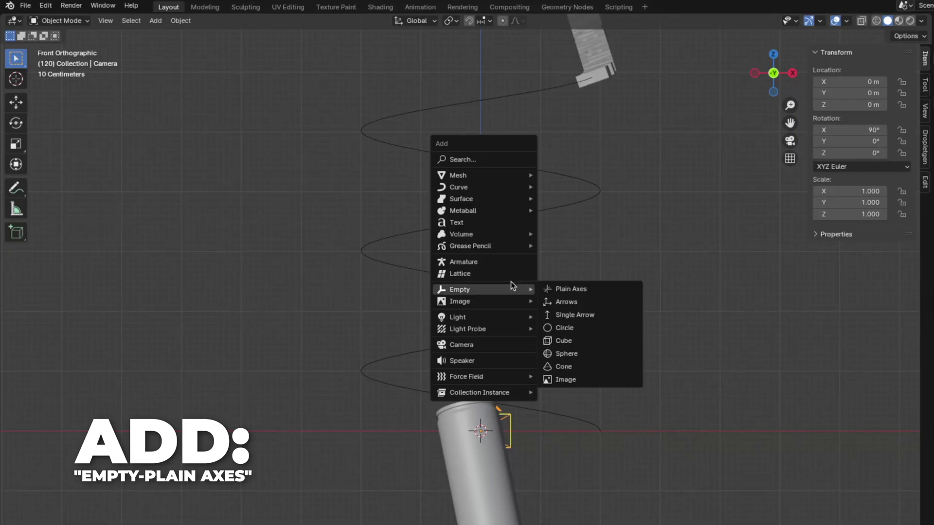
Add a plain axes empty at Z 3 m, Y -0.875 m and name it CAMERA-FOCUS
left_click(569, 289)
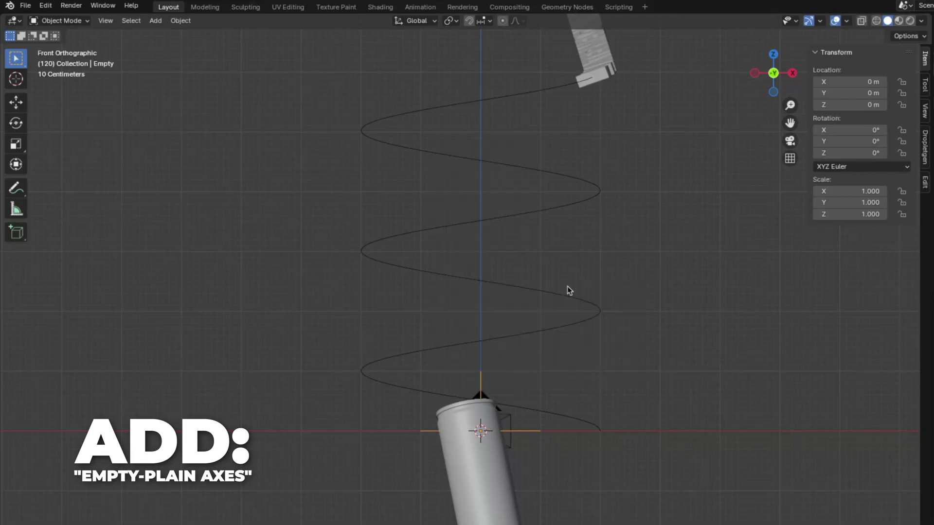
double_click(851, 105)
type("3")
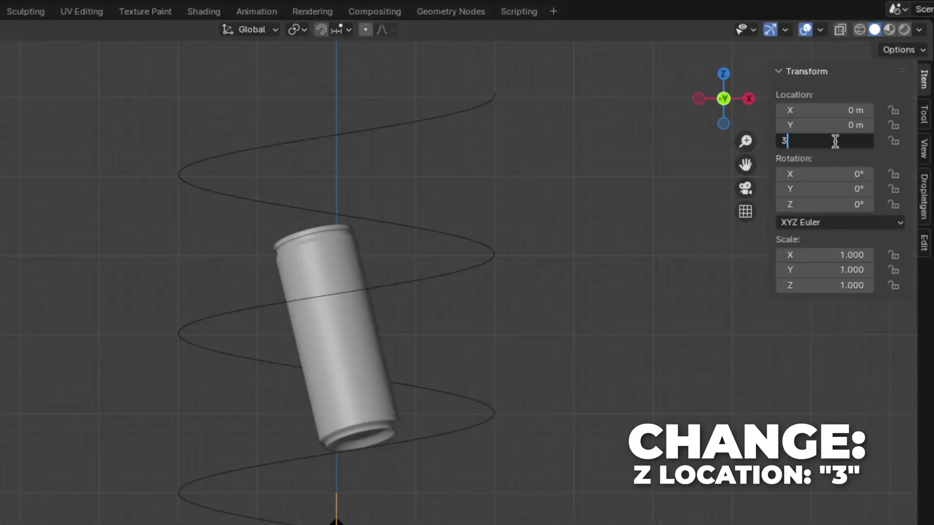
key("Return")
double_click(832, 126)
type("-0.875")
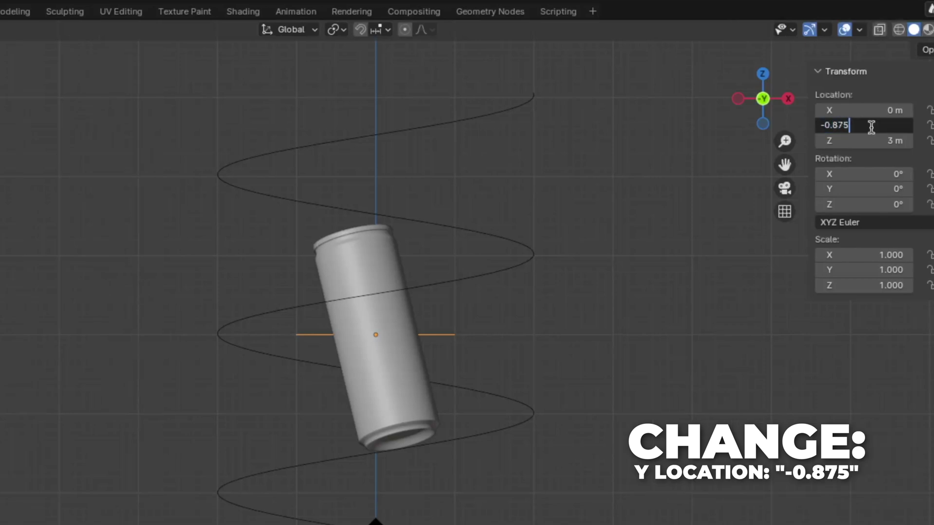
key("Return")
key("F2")
type("CAMERA-FOCUS")
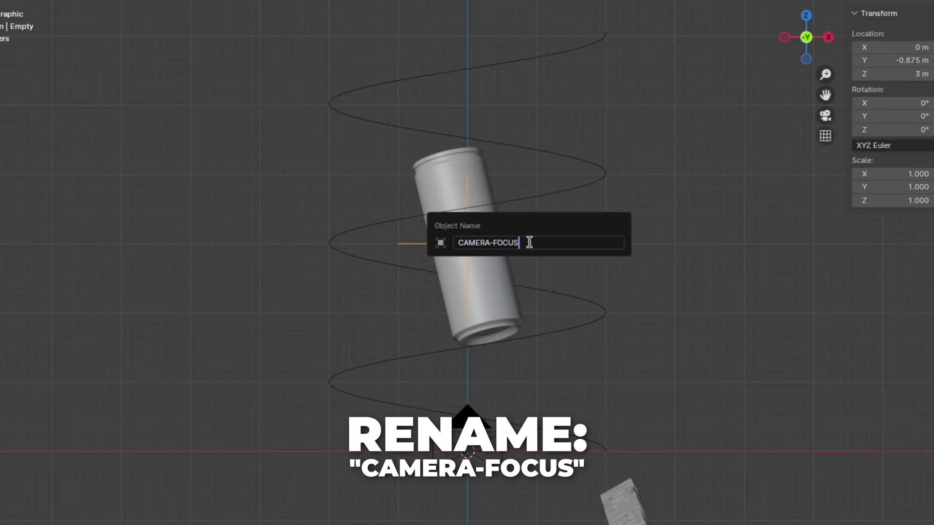
key("Return")
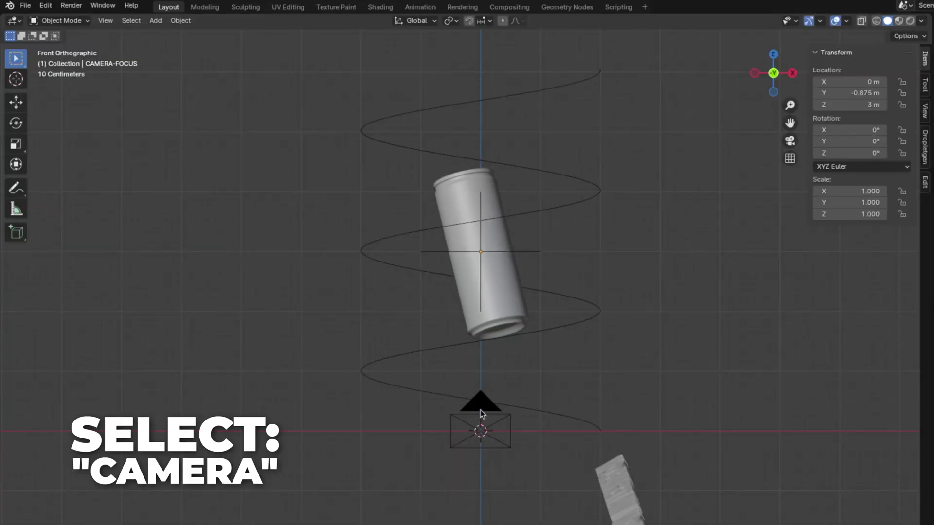
Move the camera to Z 3 m and Y -35 m
left_click(480, 409)
double_click(836, 102)
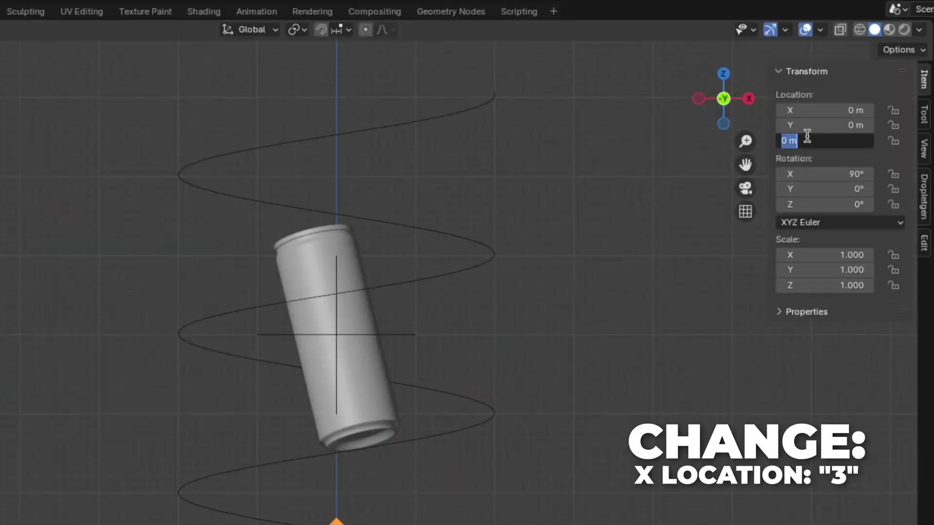
type("3")
key("Return")
double_click(826, 126)
type("-35")
key("Return")
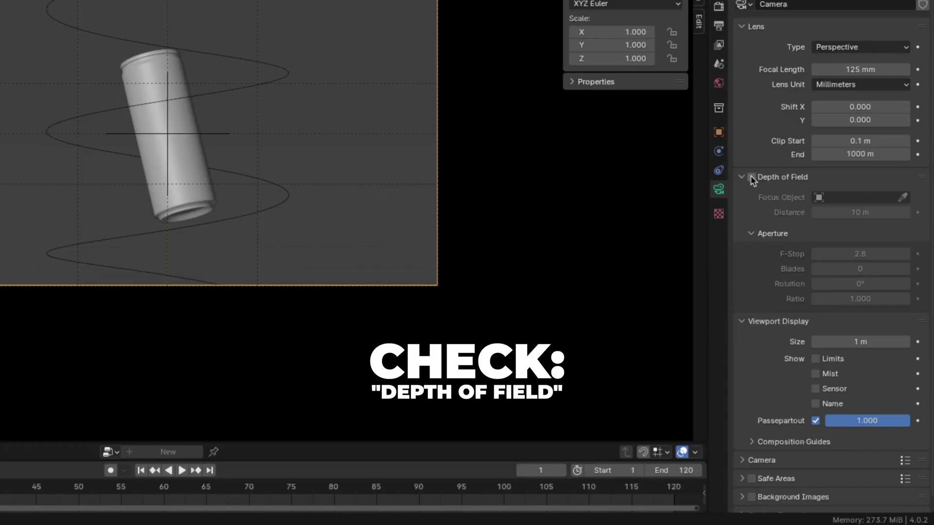
Enable camera depth of field focused on CAMERA-FOCUS with F-Stop 0.4
left_click(753, 179)
left_click(902, 387)
left_click(778, 84)
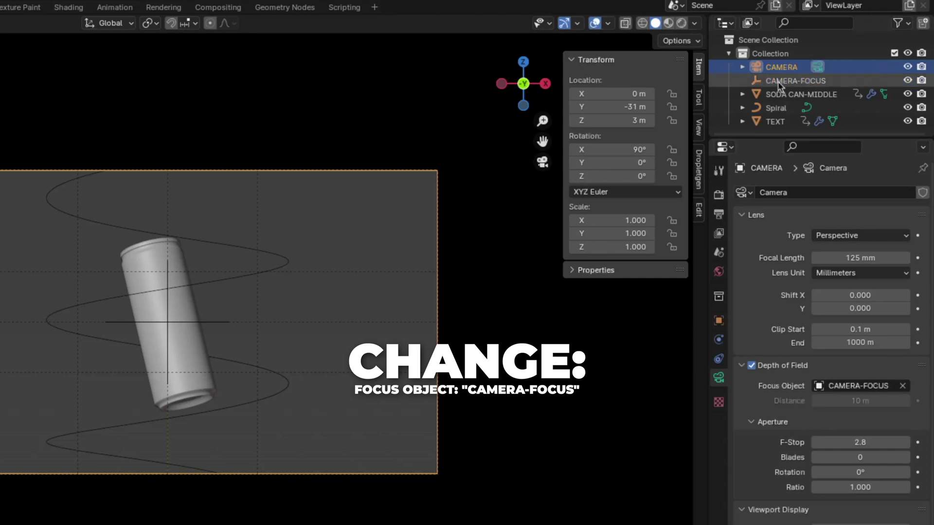
left_click(859, 444)
type("0")
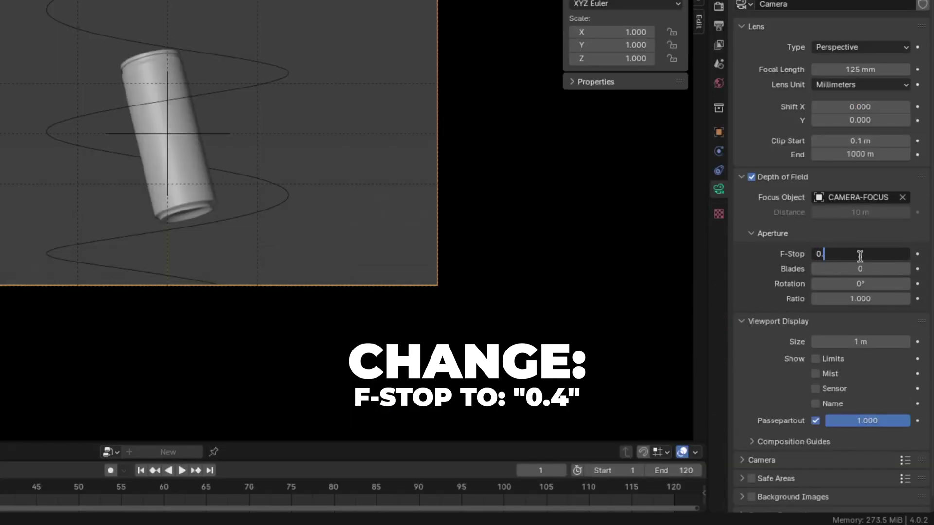
type(".4")
key("Return")
Preview the animation playback, then switch to the front view
key("space")
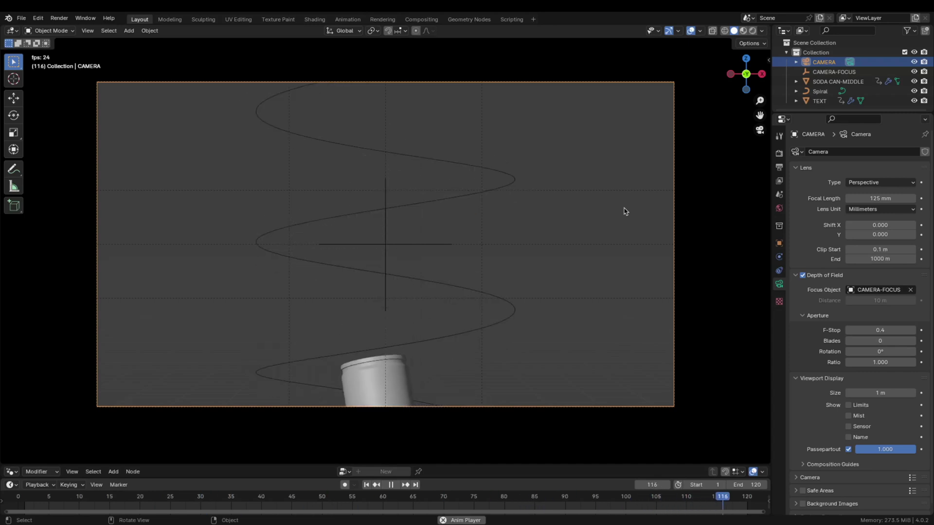
key("space")
key("KP_1")
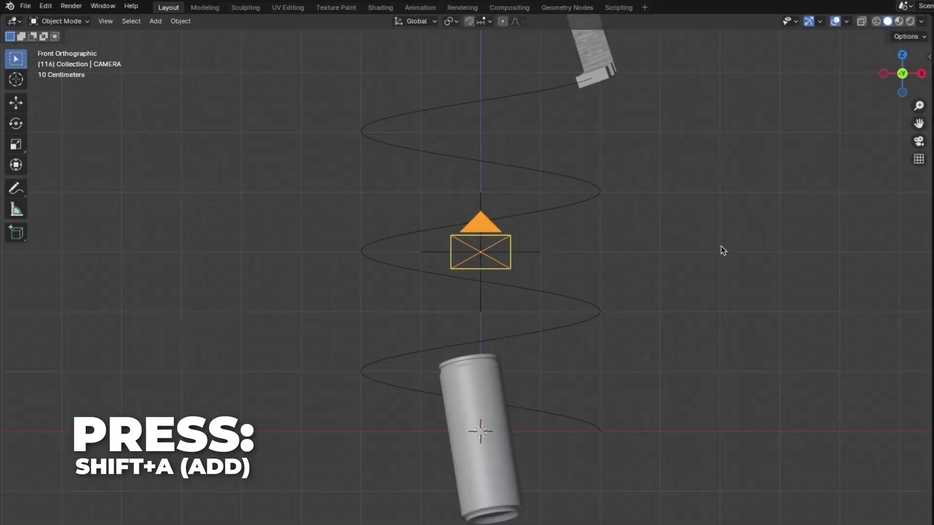
Add a plane, rotate it 90° on X, scale it by 5, and move it 3 up and 5 back
key("shift+a")
mouse_move(559, 123)
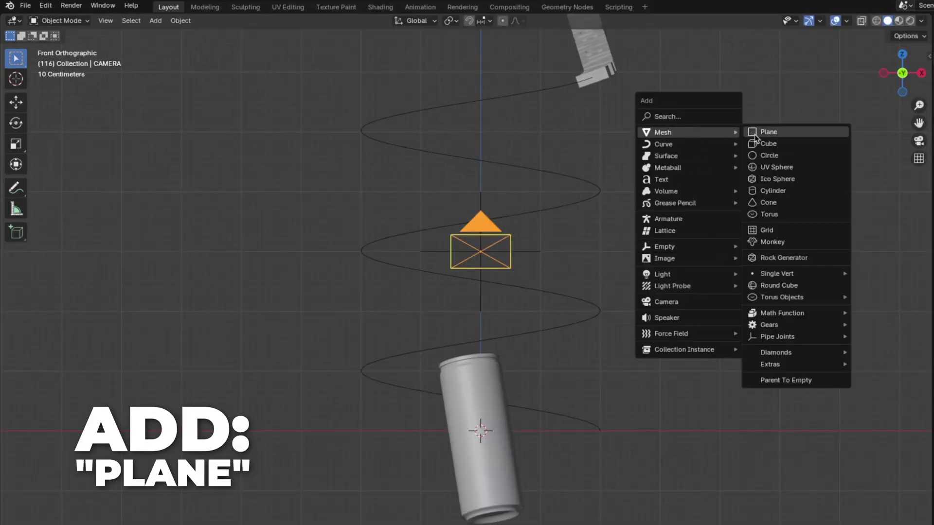
left_click(754, 134)
type("rx90")
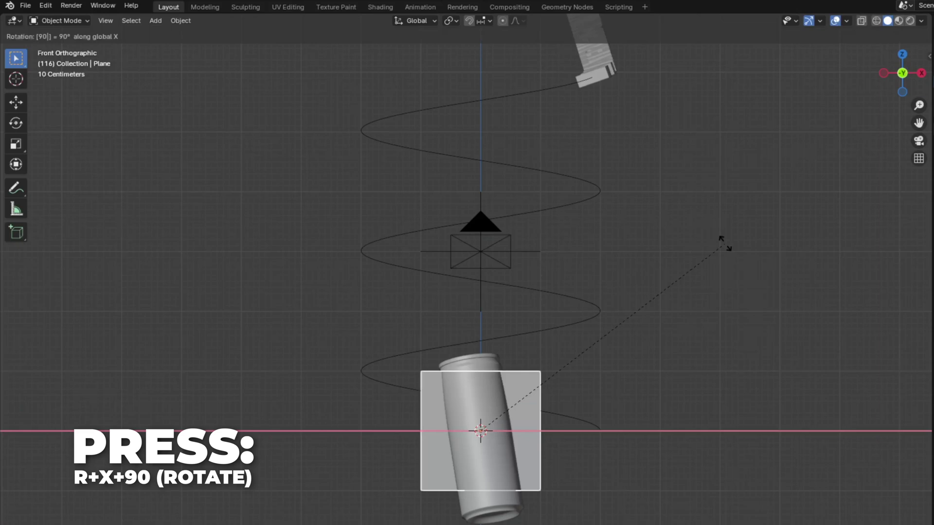
key("Return")
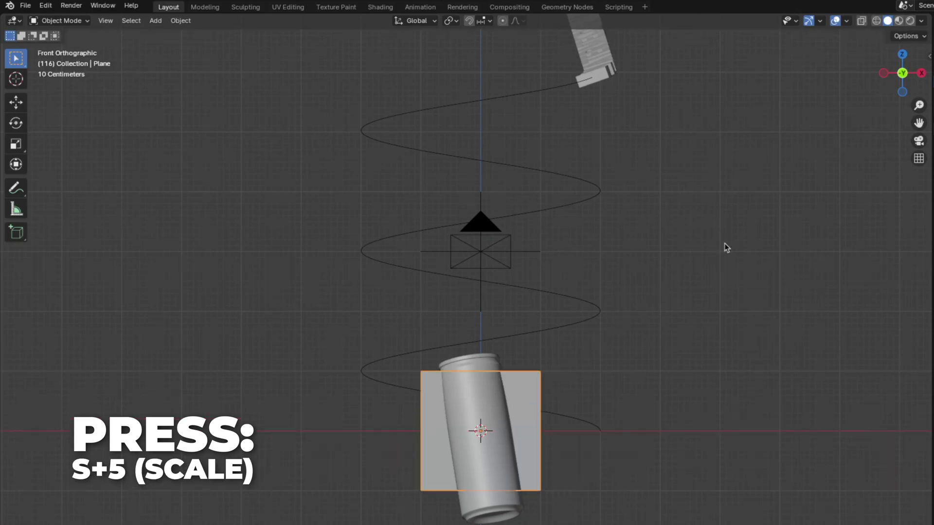
type("s5")
key("Return")
type("g")
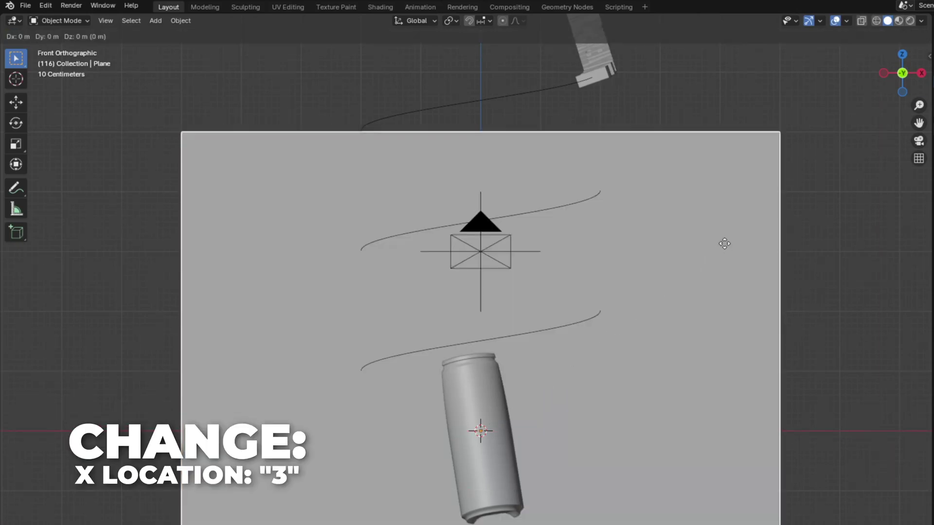
type("z3")
key("Return")
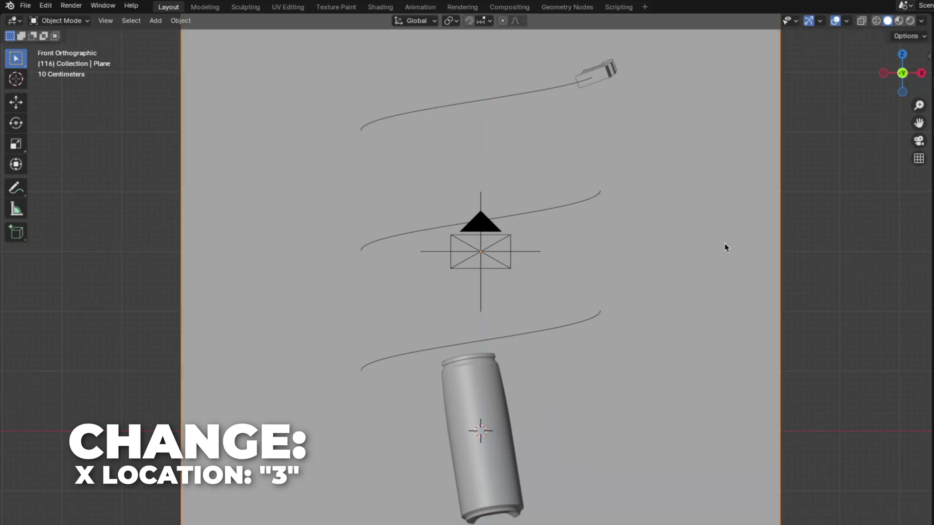
type("gy3")
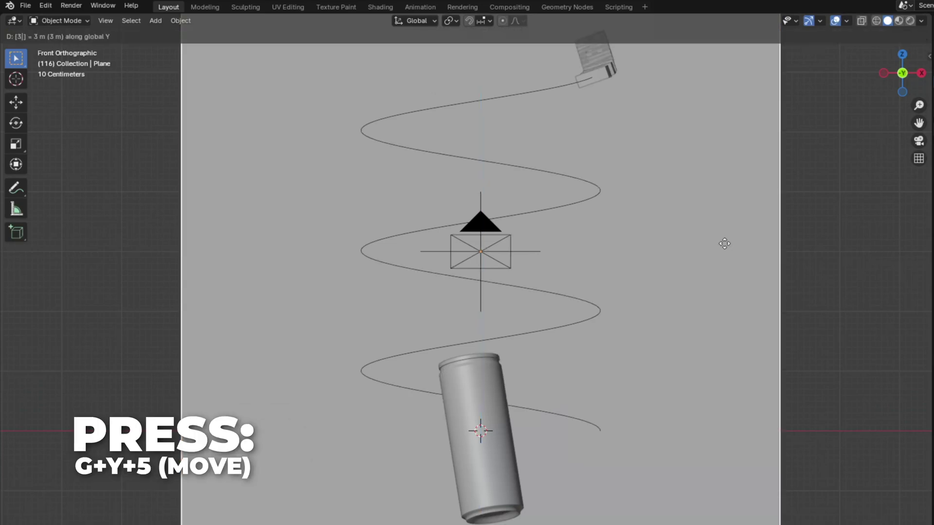
key("BackSpace")
type("5")
key("Return")
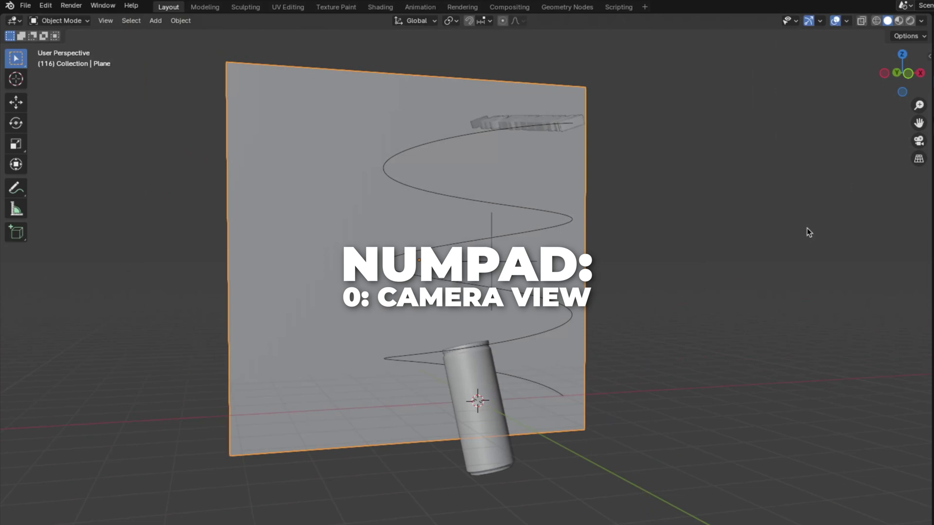
Scale the plane to fill the camera view and name it BG
key("KP_0")
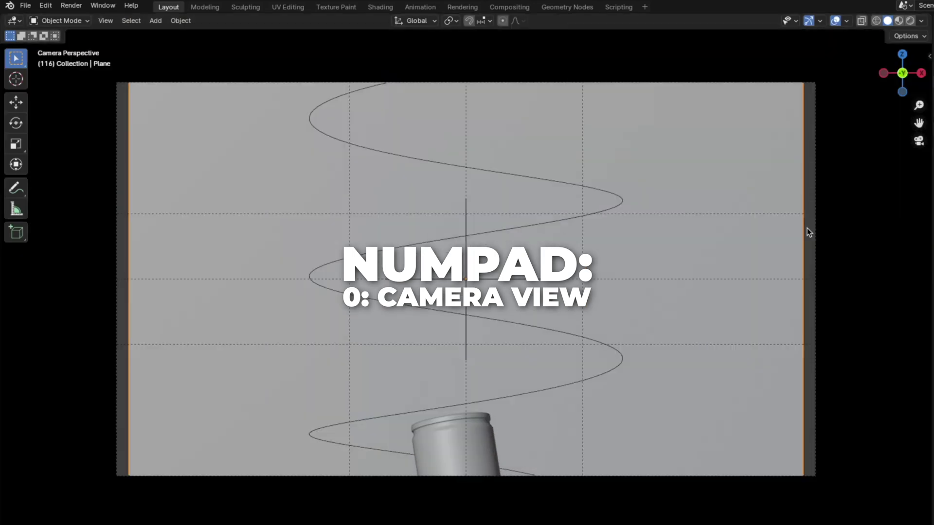
key("s")
left_click(846, 241)
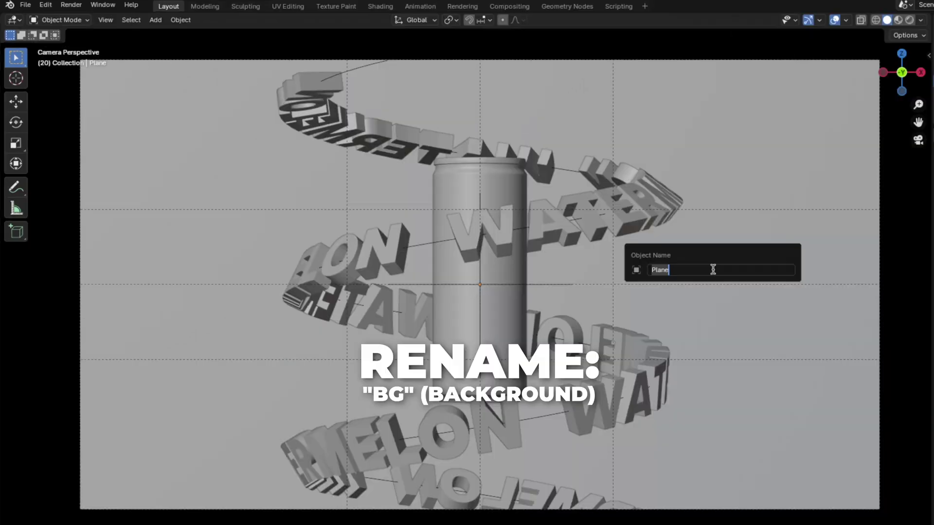
type("BG")
key("Return")
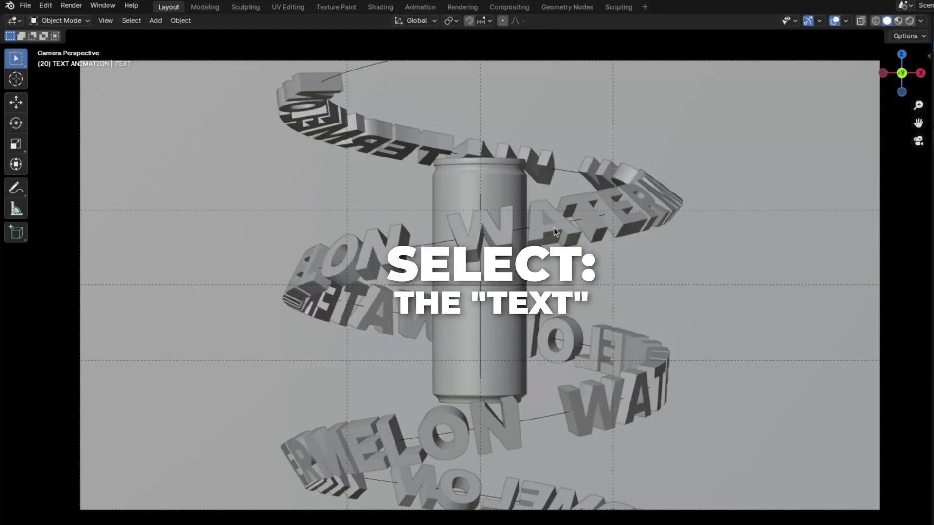
In the Shading workspace, give the TEXT object a new material named TEXT-MATERIAL
left_click(818, 110)
left_click(314, 19)
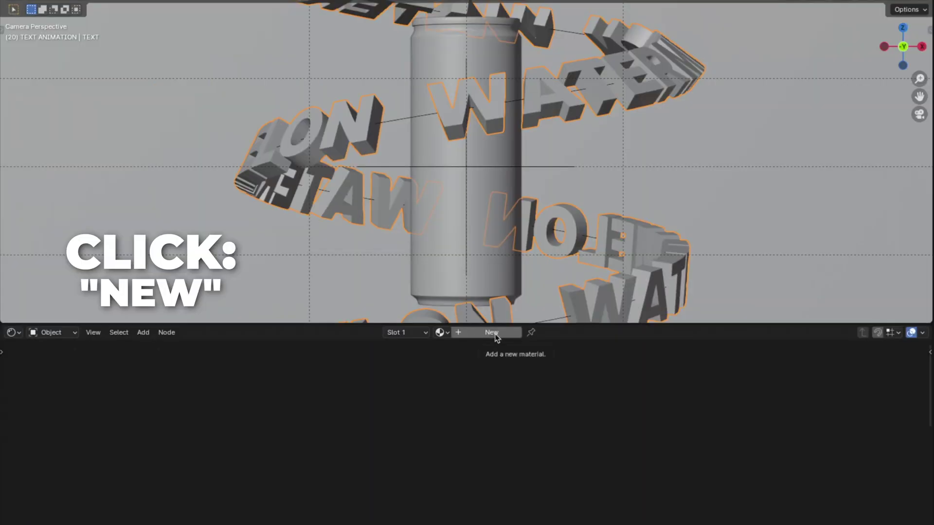
left_click(568, 414)
double_click(564, 417)
type("TEXT-MATERIAL")
key("Return")
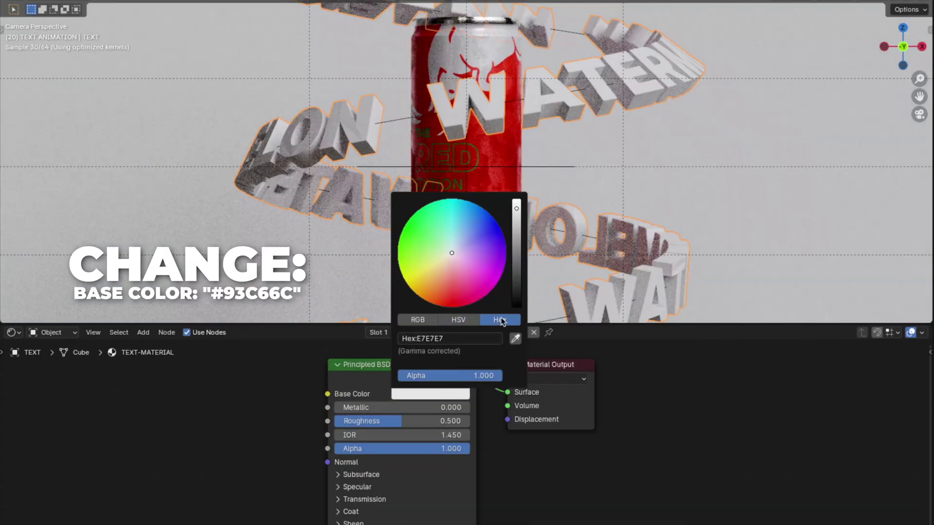
Set the material's base colour to hex 93C66C and its roughness to 0.1
left_click(474, 337)
key("BackSpace")
type("93C66C")
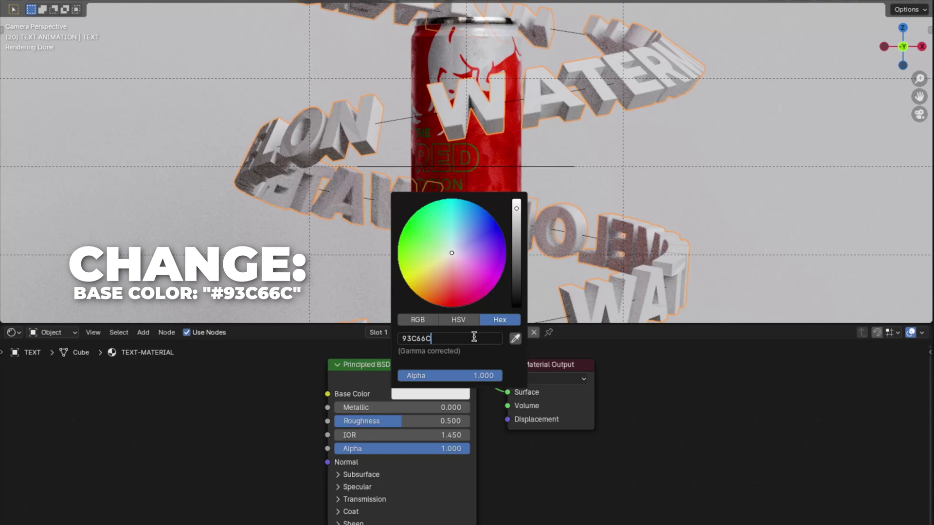
key("Return")
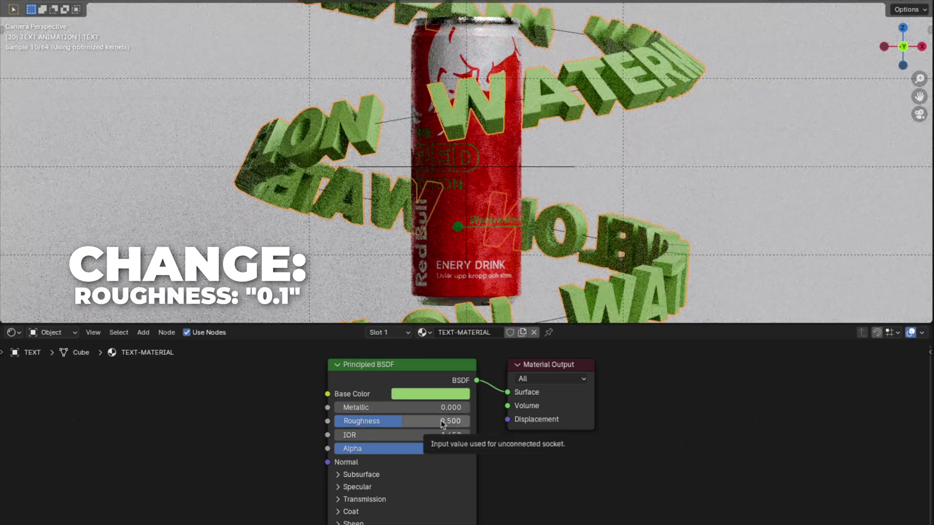
double_click(441, 421)
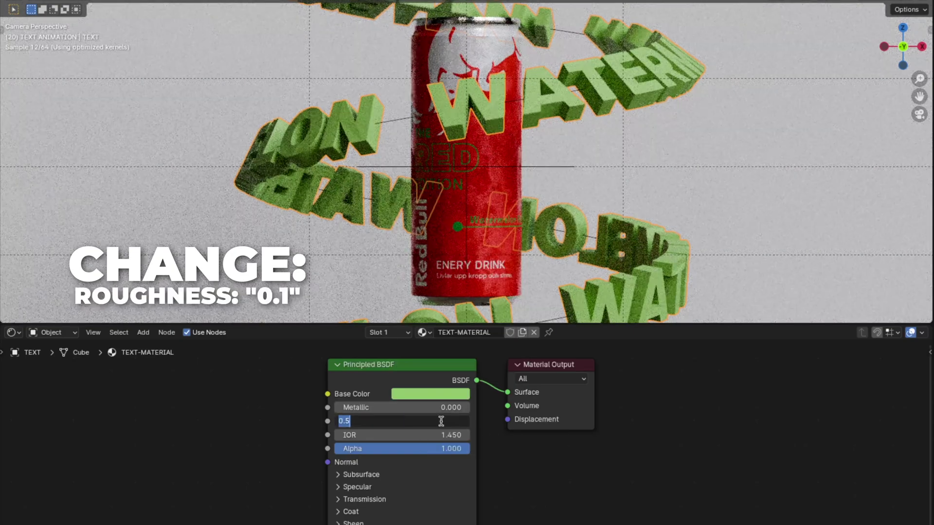
key("Return")
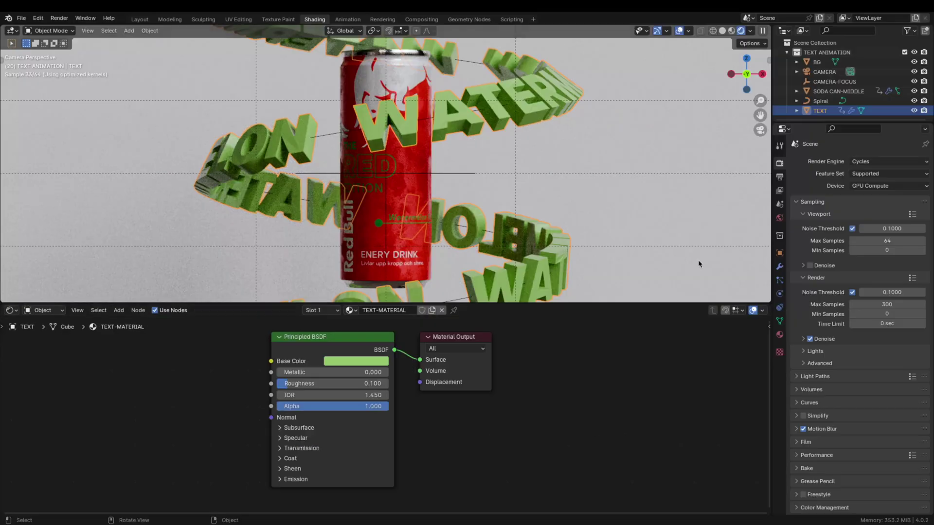
Give the background plane a new material named BG-MATERIAL
left_click(675, 162)
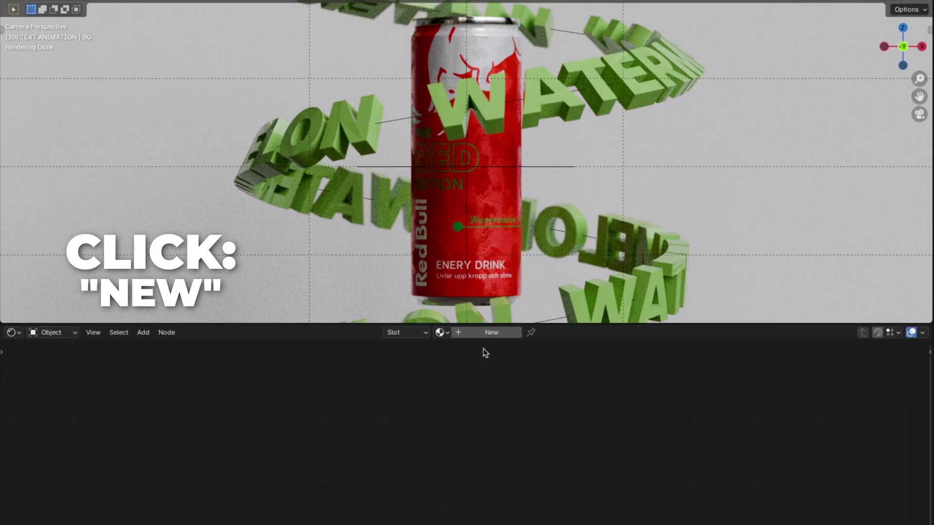
left_click(482, 337)
double_click(482, 336)
type("BG-MATERIAL")
key("Return")
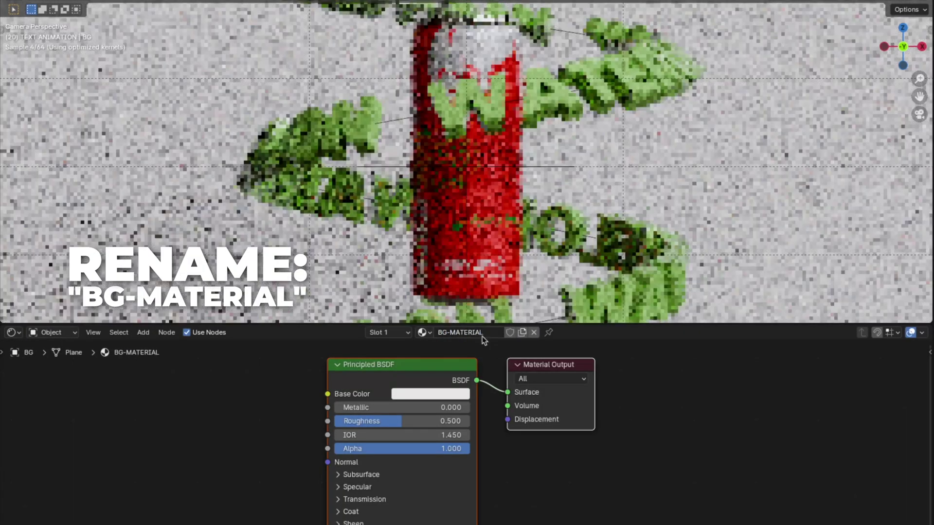
Add a Gamma node and connect its output to the Base Color input
key("shift+a")
mouse_move(259, 387)
type("gamma")
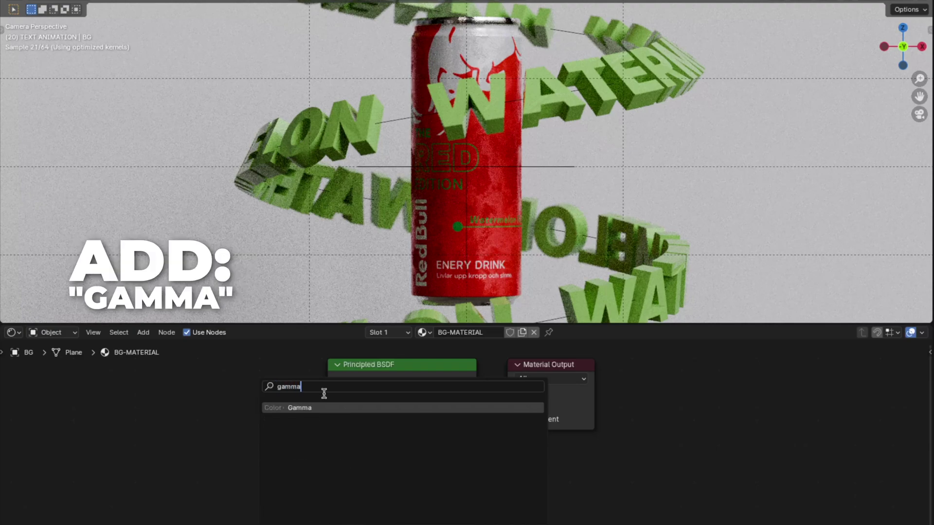
left_click(301, 408)
left_click_drag(335, 423, 370, 394)
Set the Gamma node's colour to D36D65 and its gamma value to 1.1
left_click(319, 440)
left_click(360, 383)
key("BackSpace")
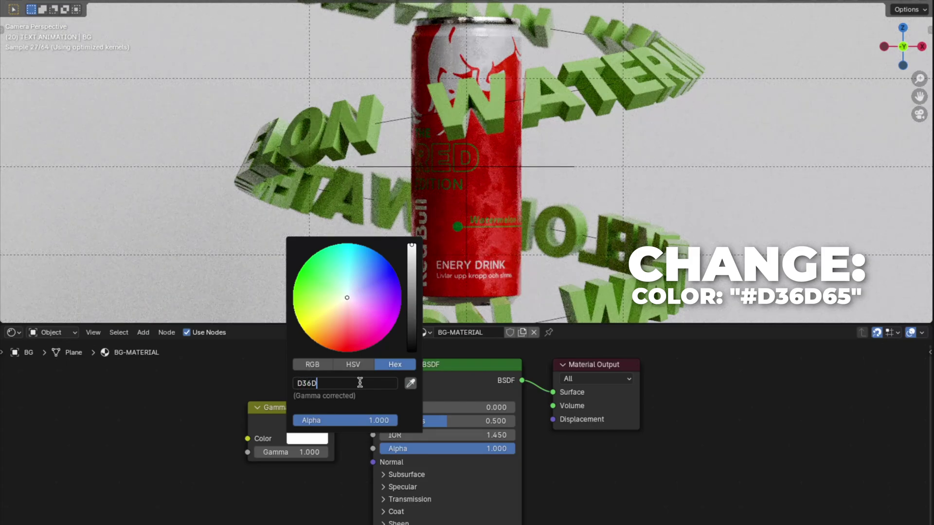
key("Return")
double_click(271, 451)
type("1.1")
key("Return")
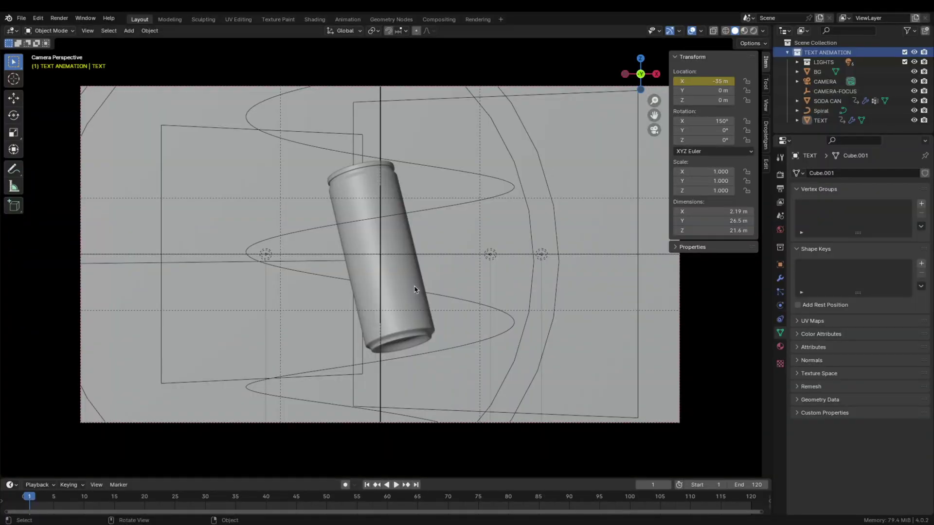
Scale the soda can by 1.2, then apply the scale with Ctrl+A
left_click(415, 289)
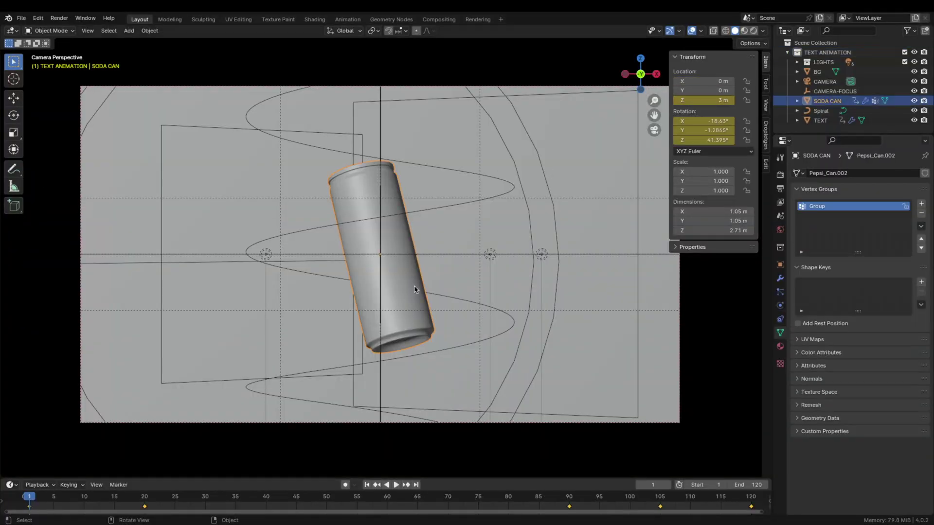
type("s")
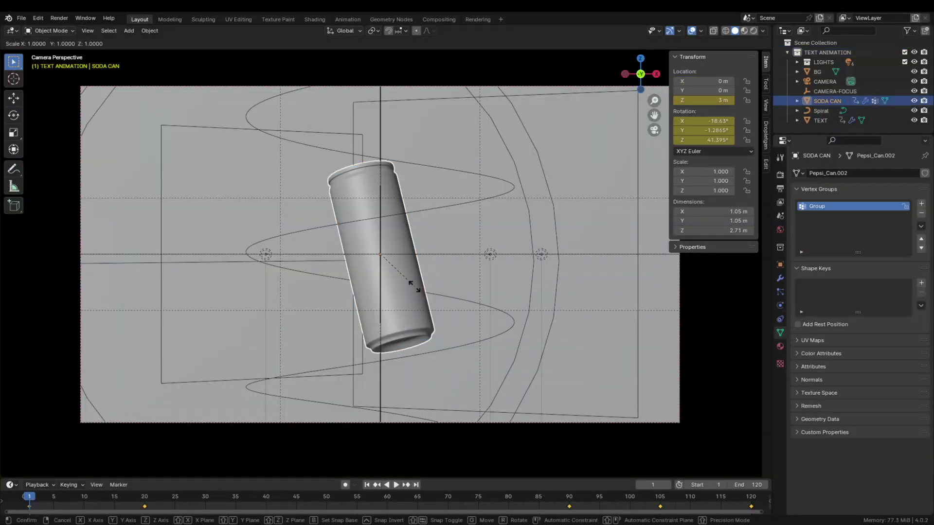
type("1.2")
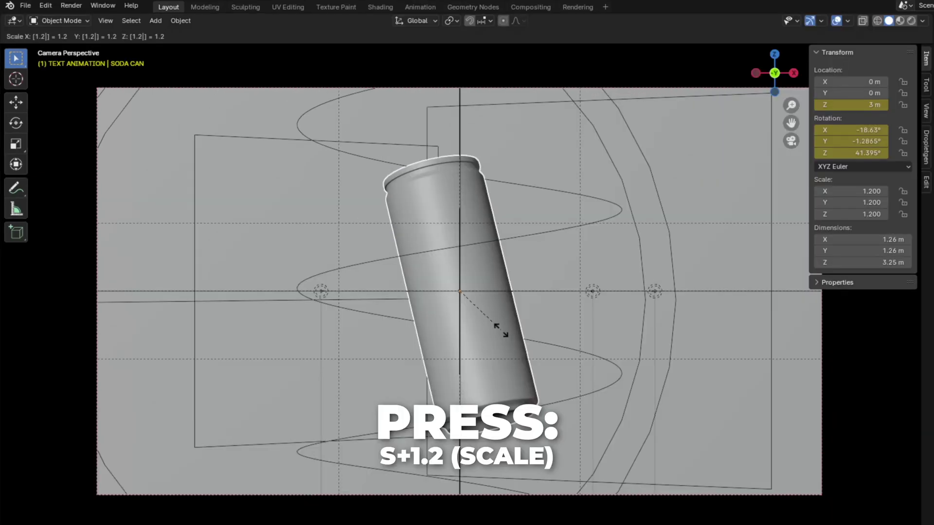
key("Return")
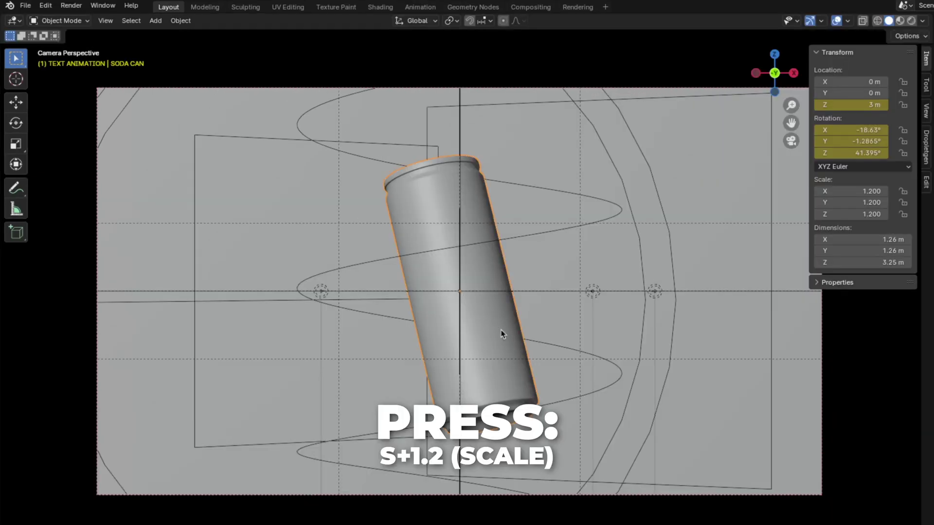
key("ctrl+a")
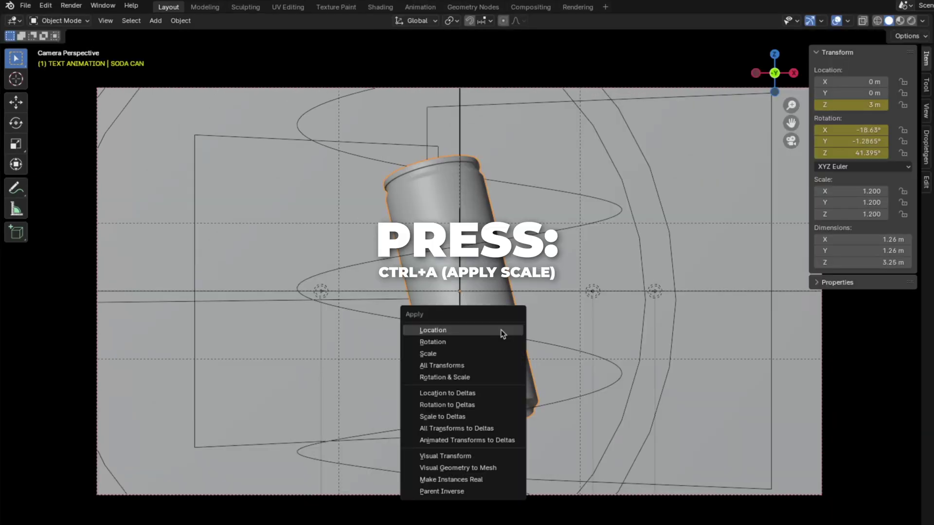
left_click(457, 352)
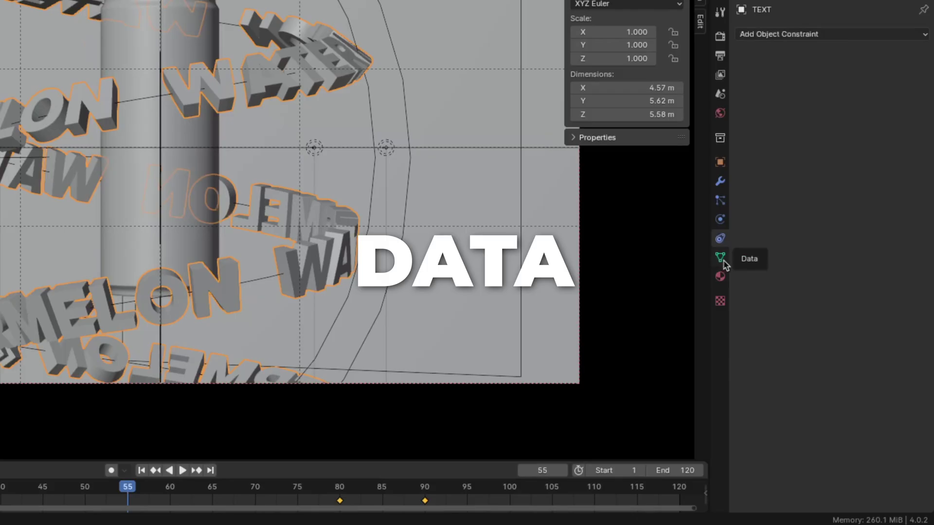
Check Auto Smooth under Normals in the text's Object Data properties
left_click(720, 256)
left_click(761, 298)
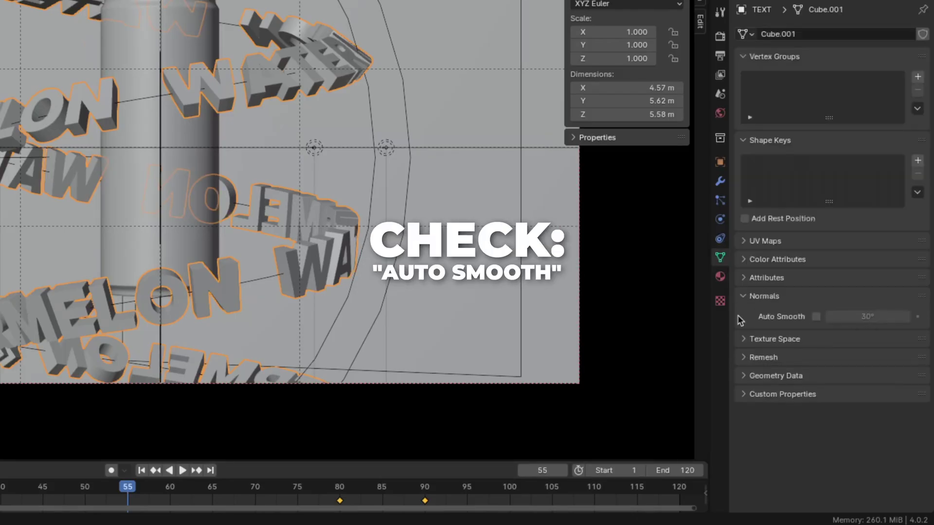
left_click(816, 316)
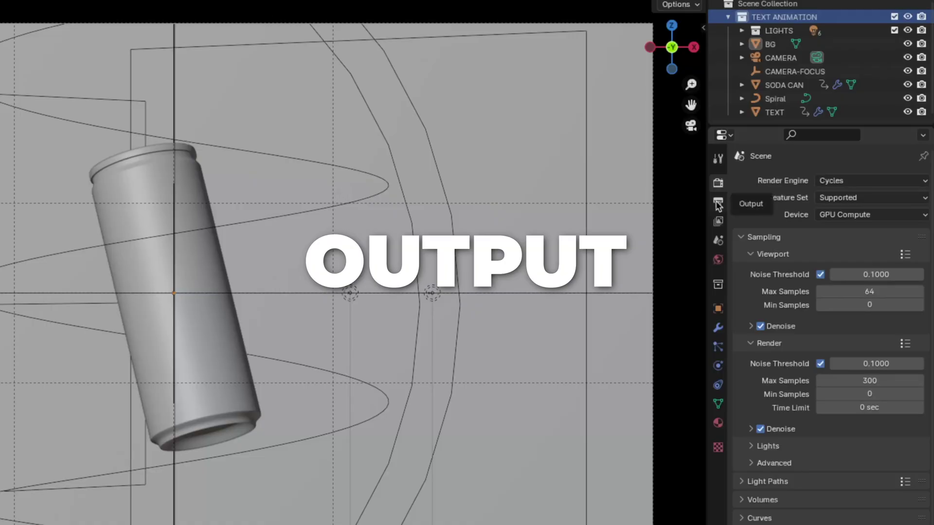
Set the output resolution to 3840×2160 and enable Render Region
left_click(778, 185)
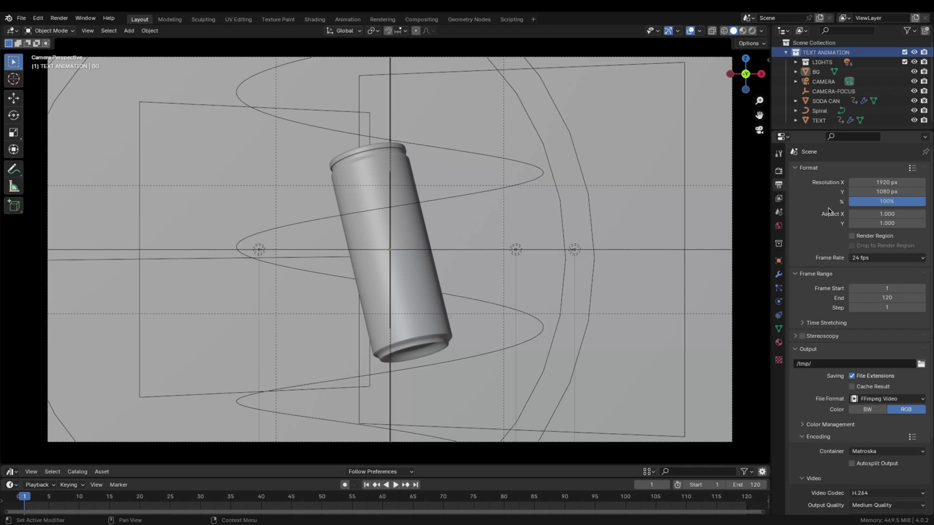
left_click(873, 182)
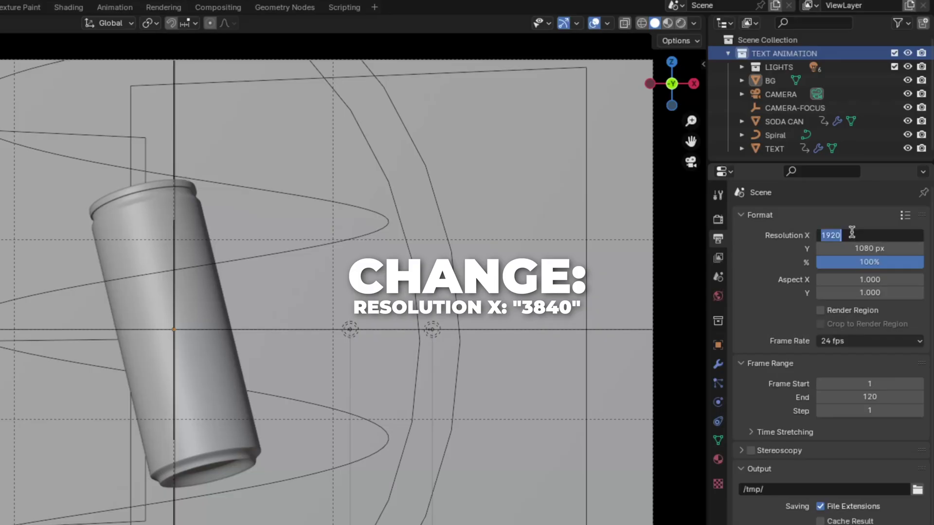
type("3840")
key("Return")
left_click(852, 245)
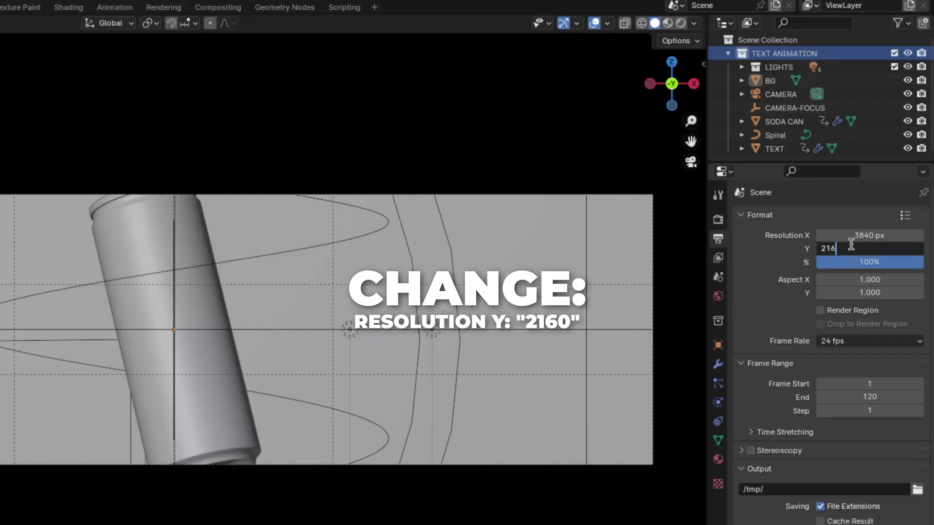
key("Return")
left_click(843, 311)
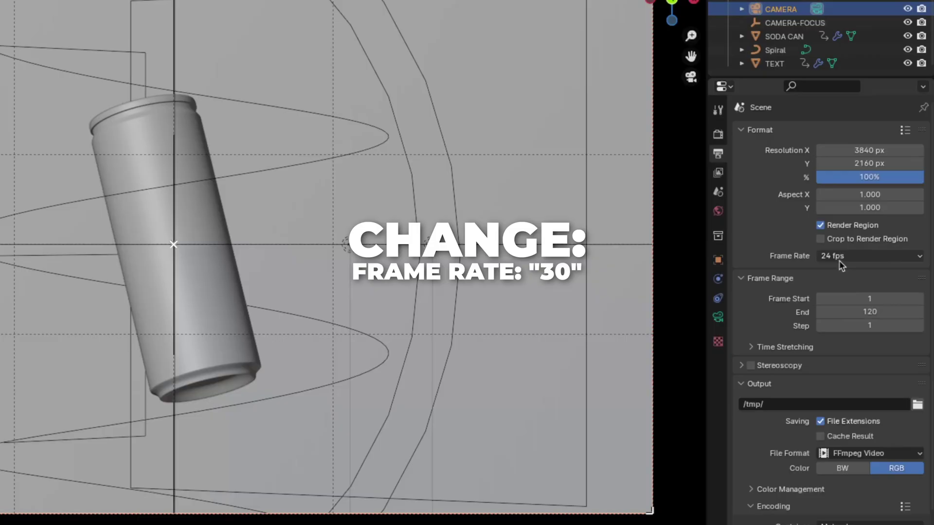
Set the frame rate to 30 fps and the file format to FFmpeg Video
left_click(855, 256)
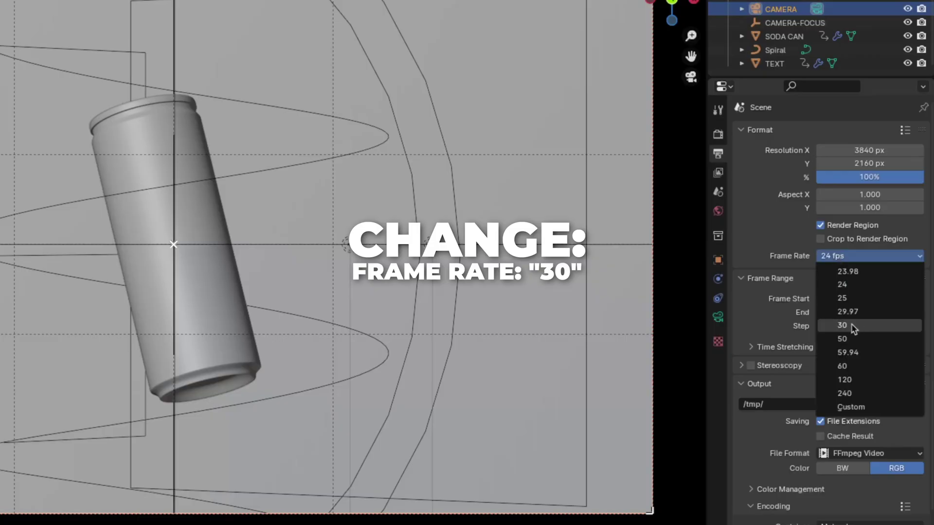
left_click(846, 325)
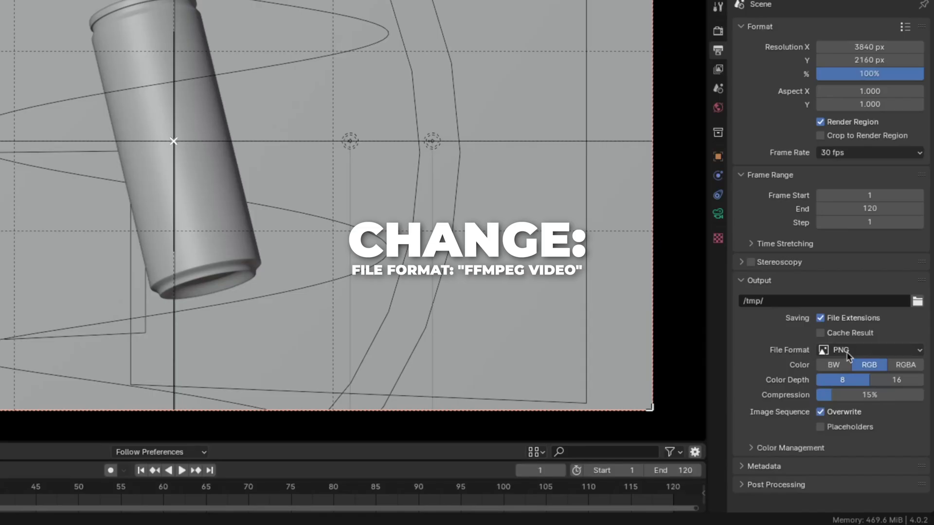
left_click(870, 401)
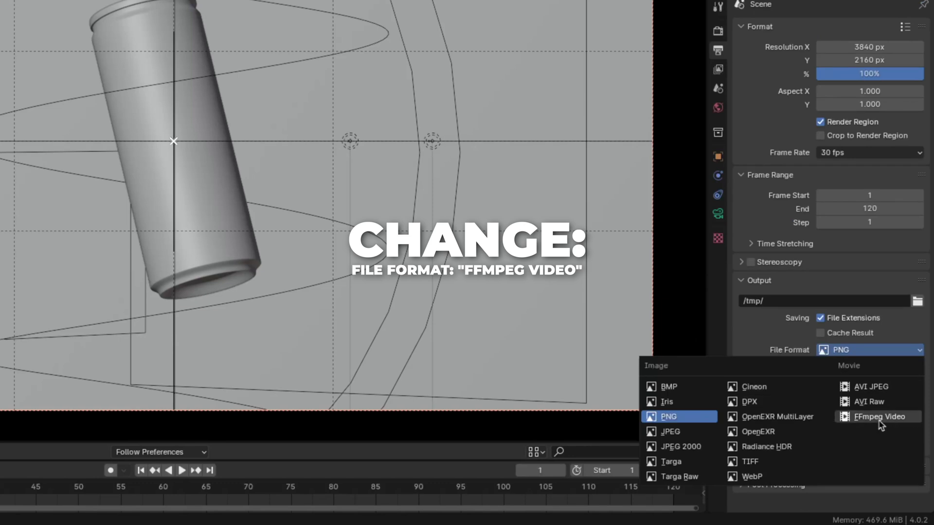
left_click(864, 422)
Set the encoding container to MPEG-4 with High Quality output quality
left_click(773, 408)
scroll(843, 341, "down", 5)
left_click(843, 297)
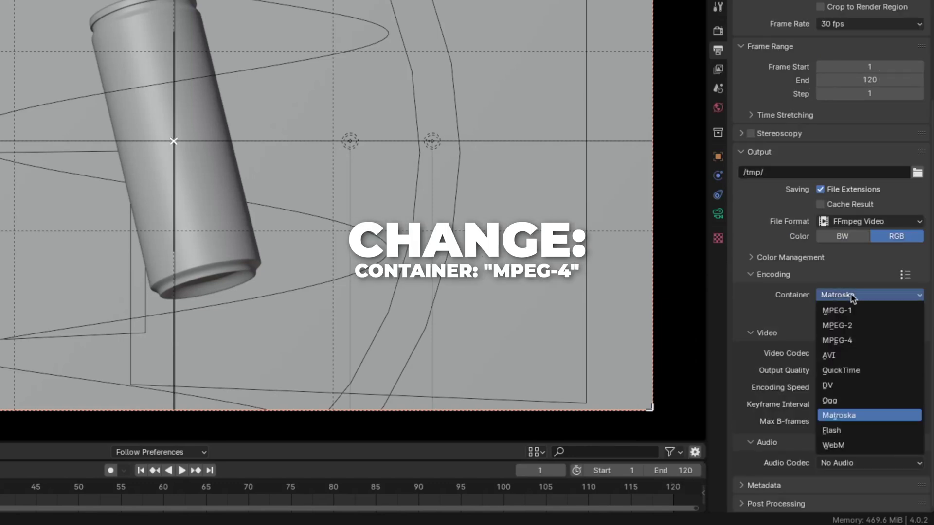
left_click(844, 339)
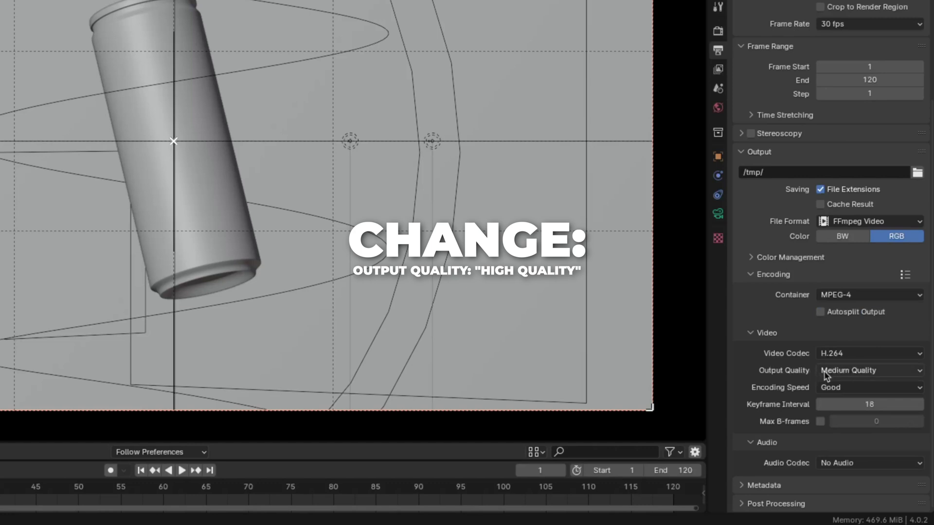
left_click(840, 373)
left_click(840, 431)
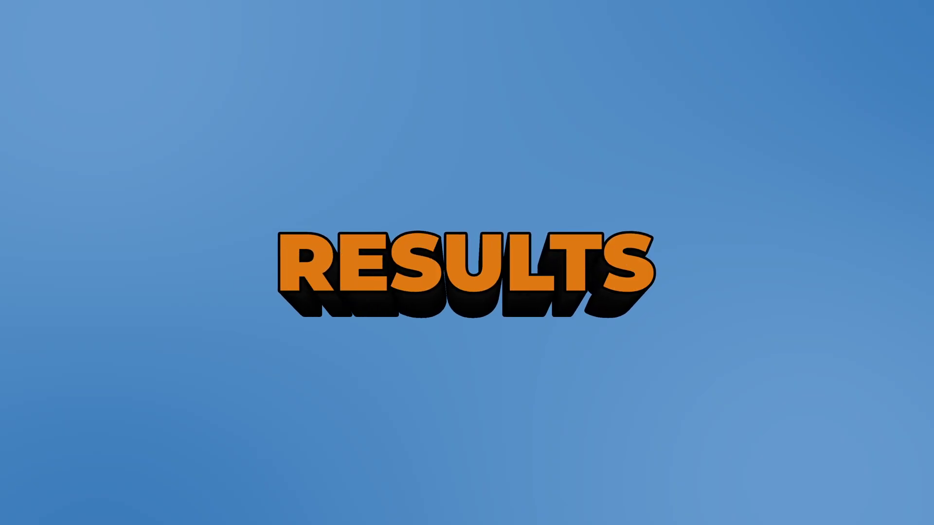